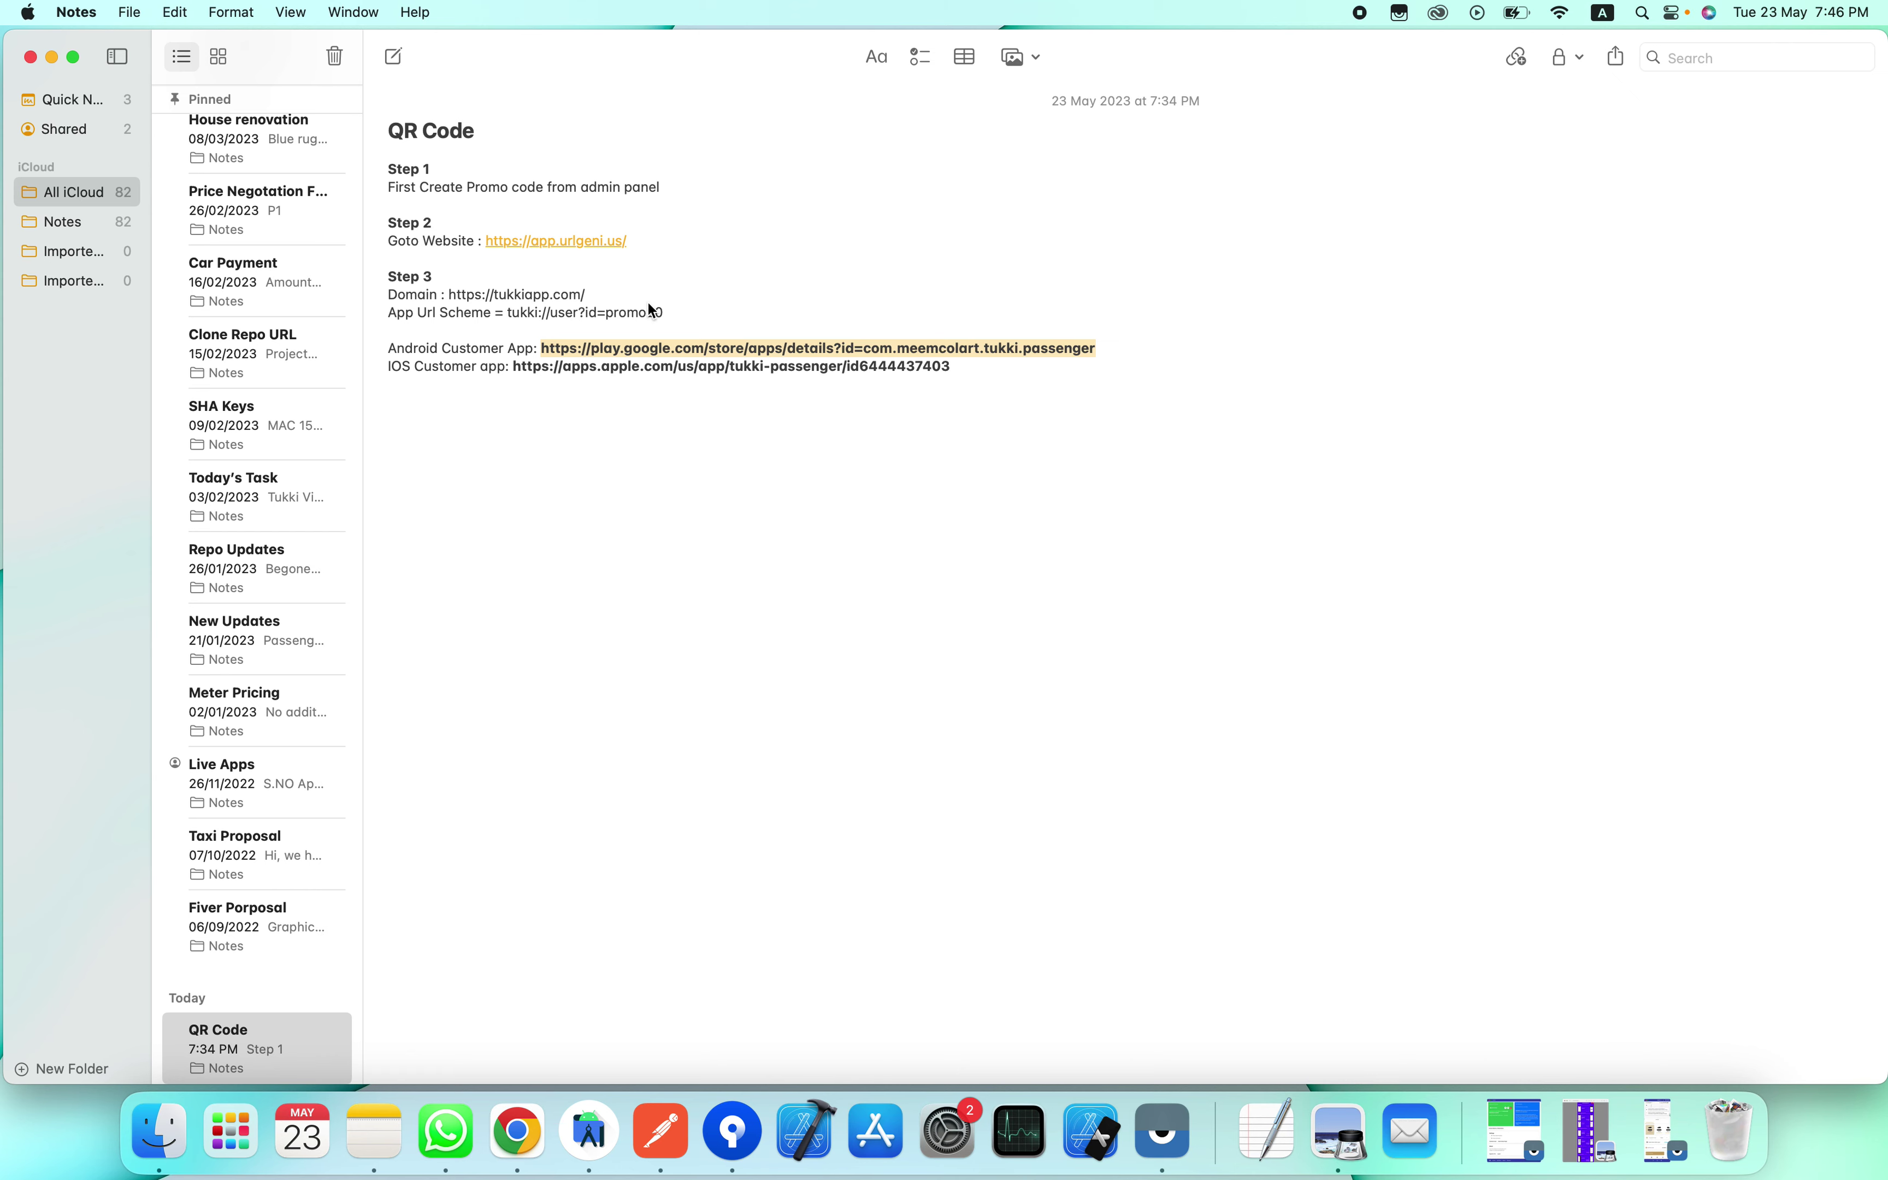
Step: Switch from the QR Code note to the TUKKI admin Promocodes list
key(ctrl+Right)
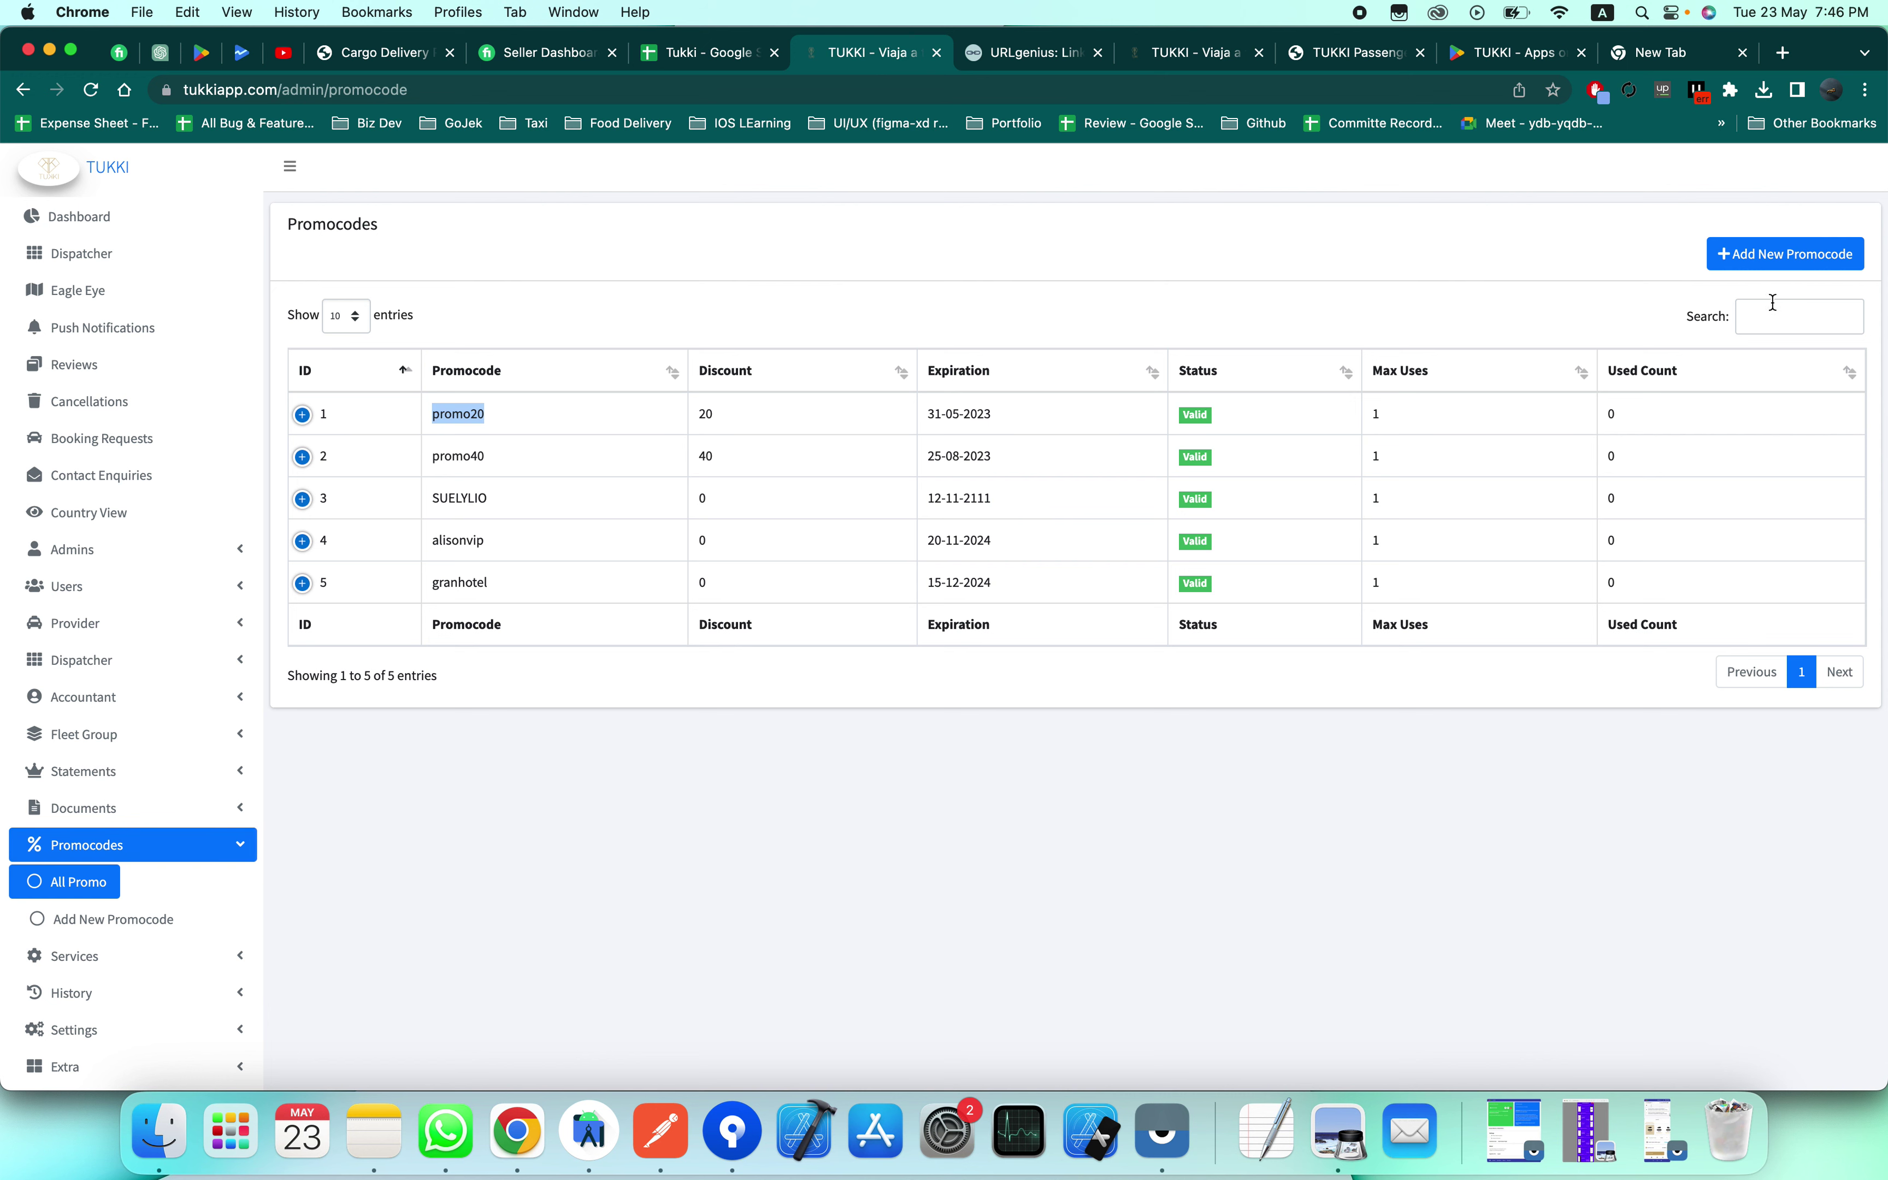
Step: Add promo code promo10 with discount 10, 100 max uses and expiry 30/05/2023
click(1788, 266)
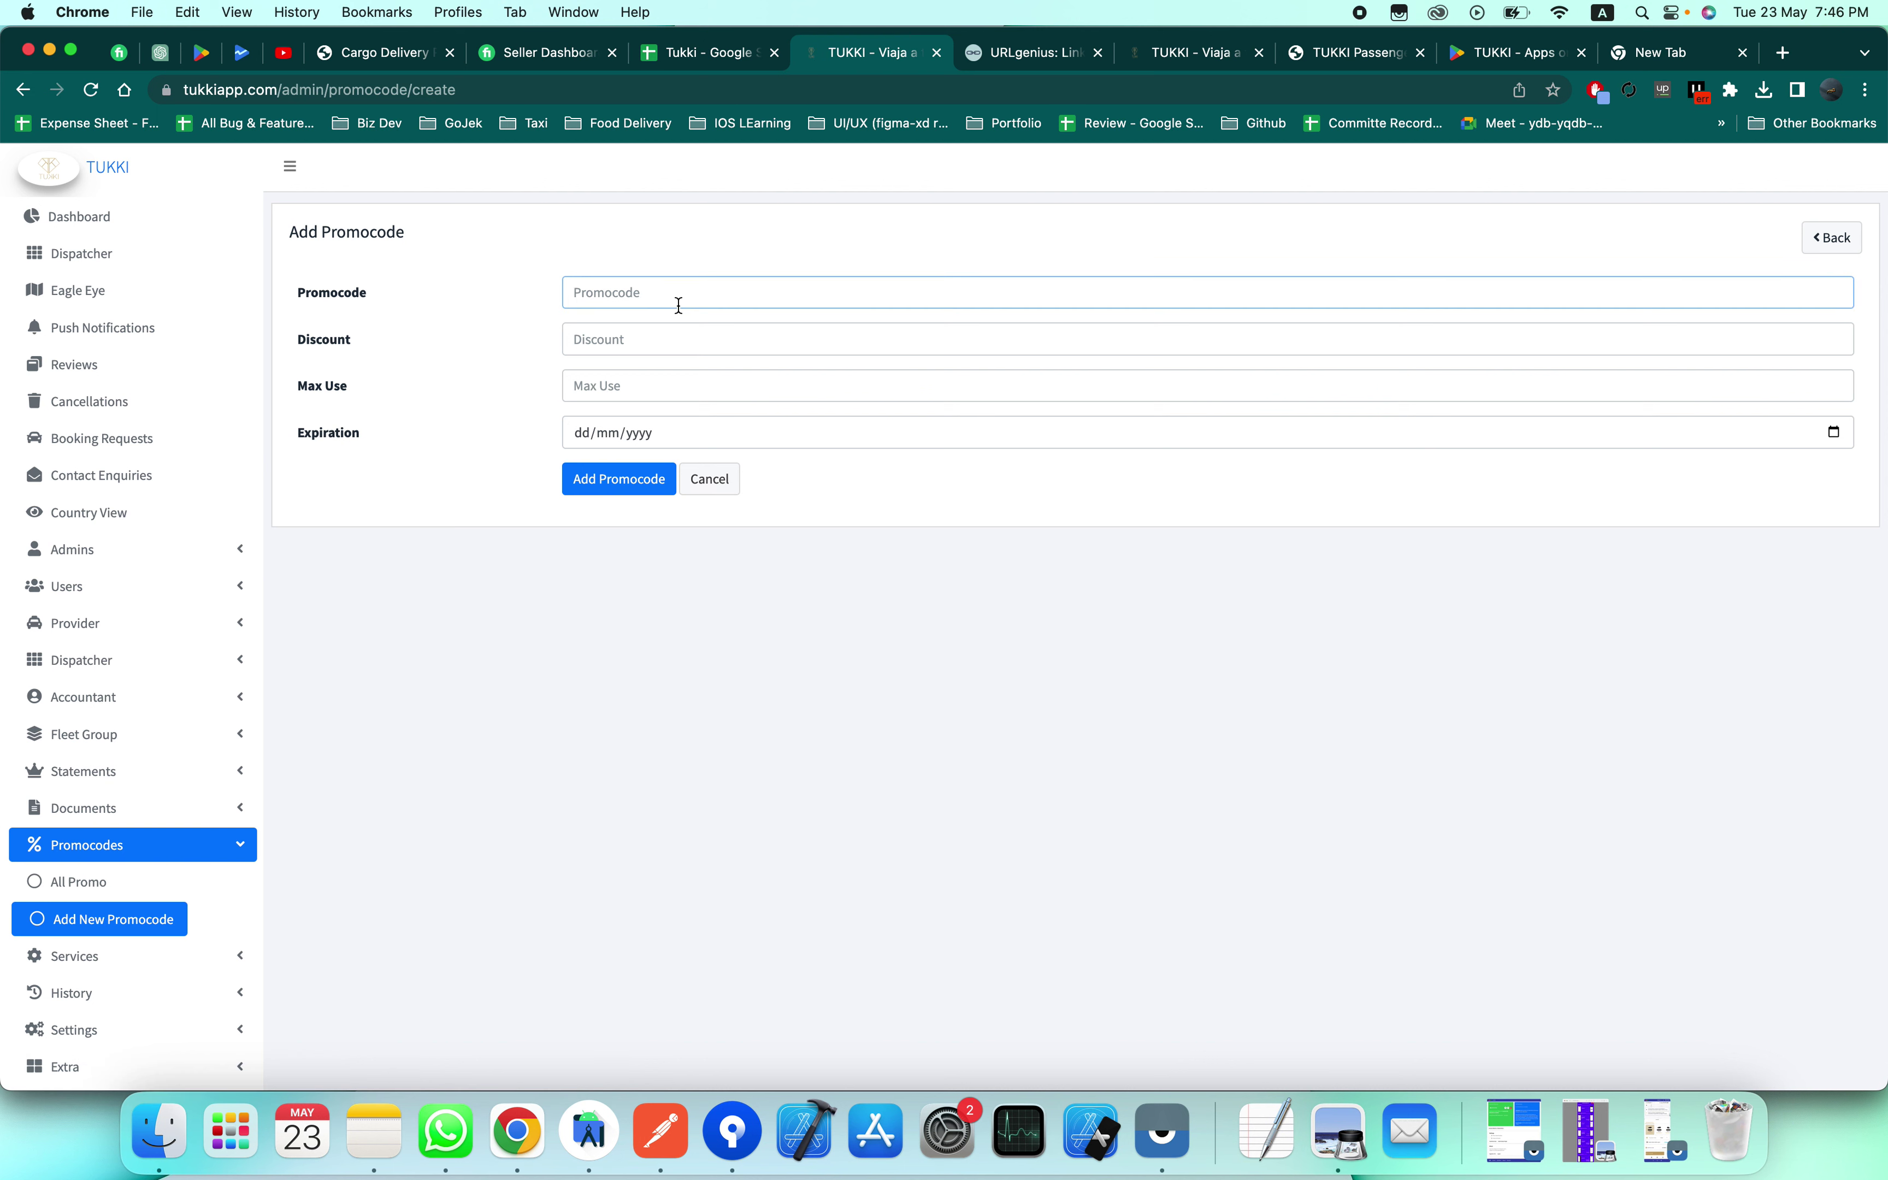
text(promo10)
click(725, 337)
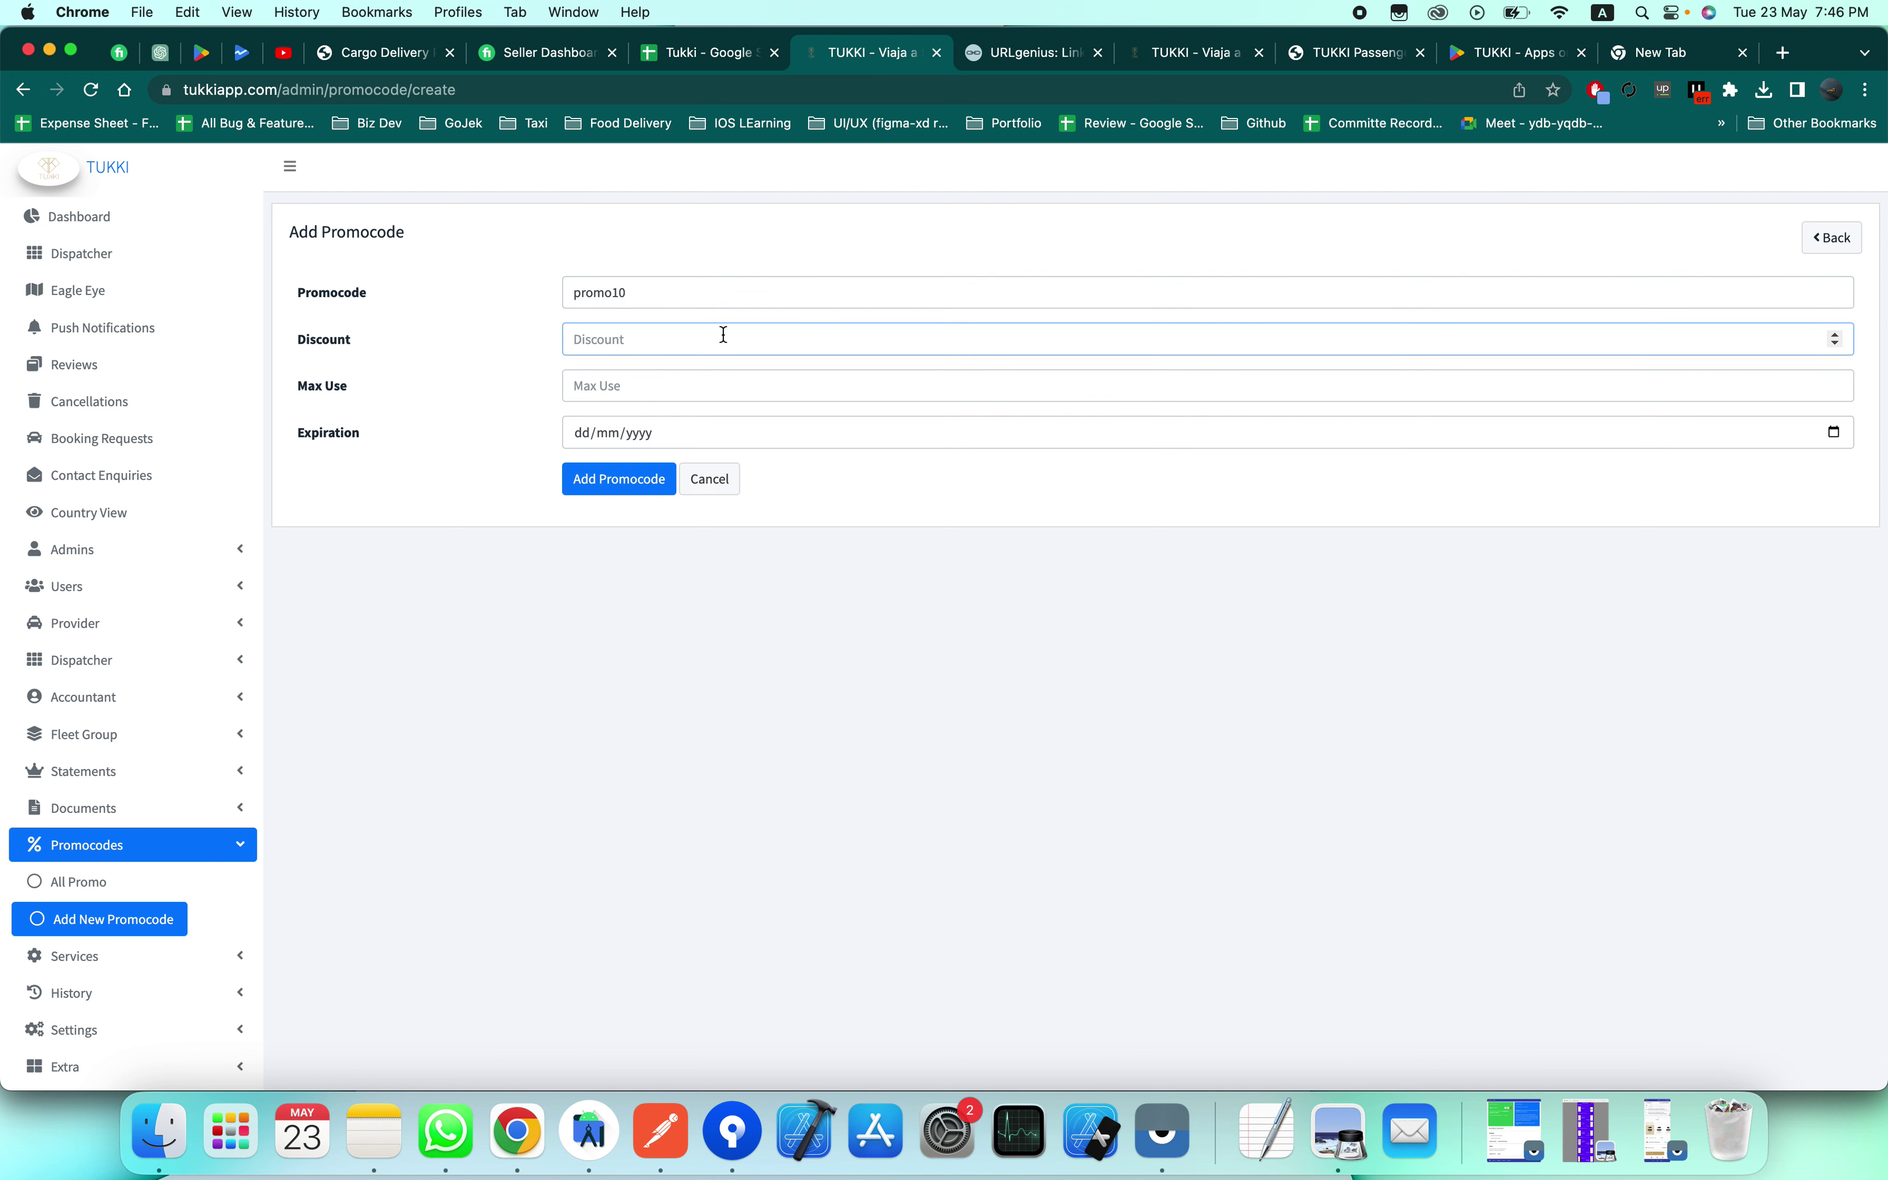
text(10)
click(672, 377)
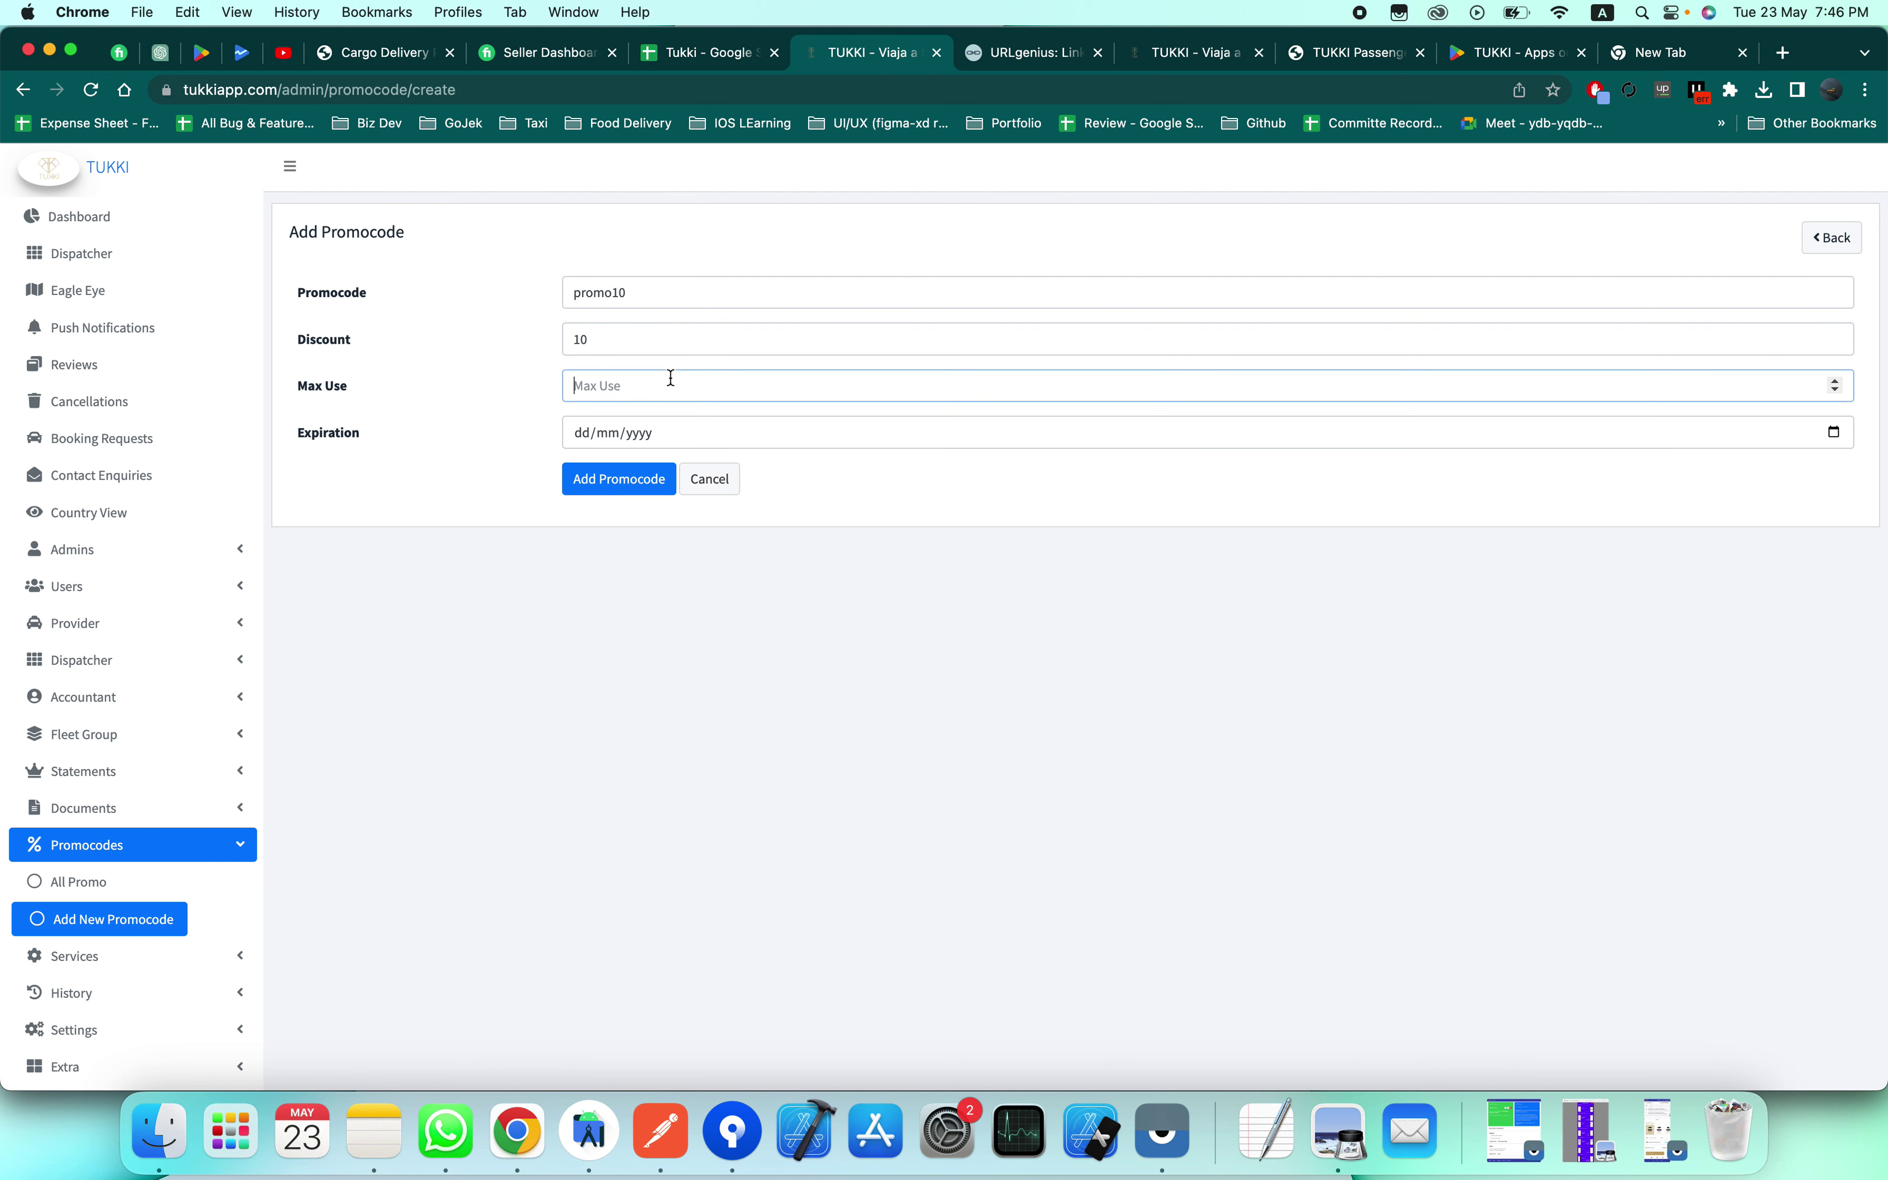
text(100)
click(1835, 433)
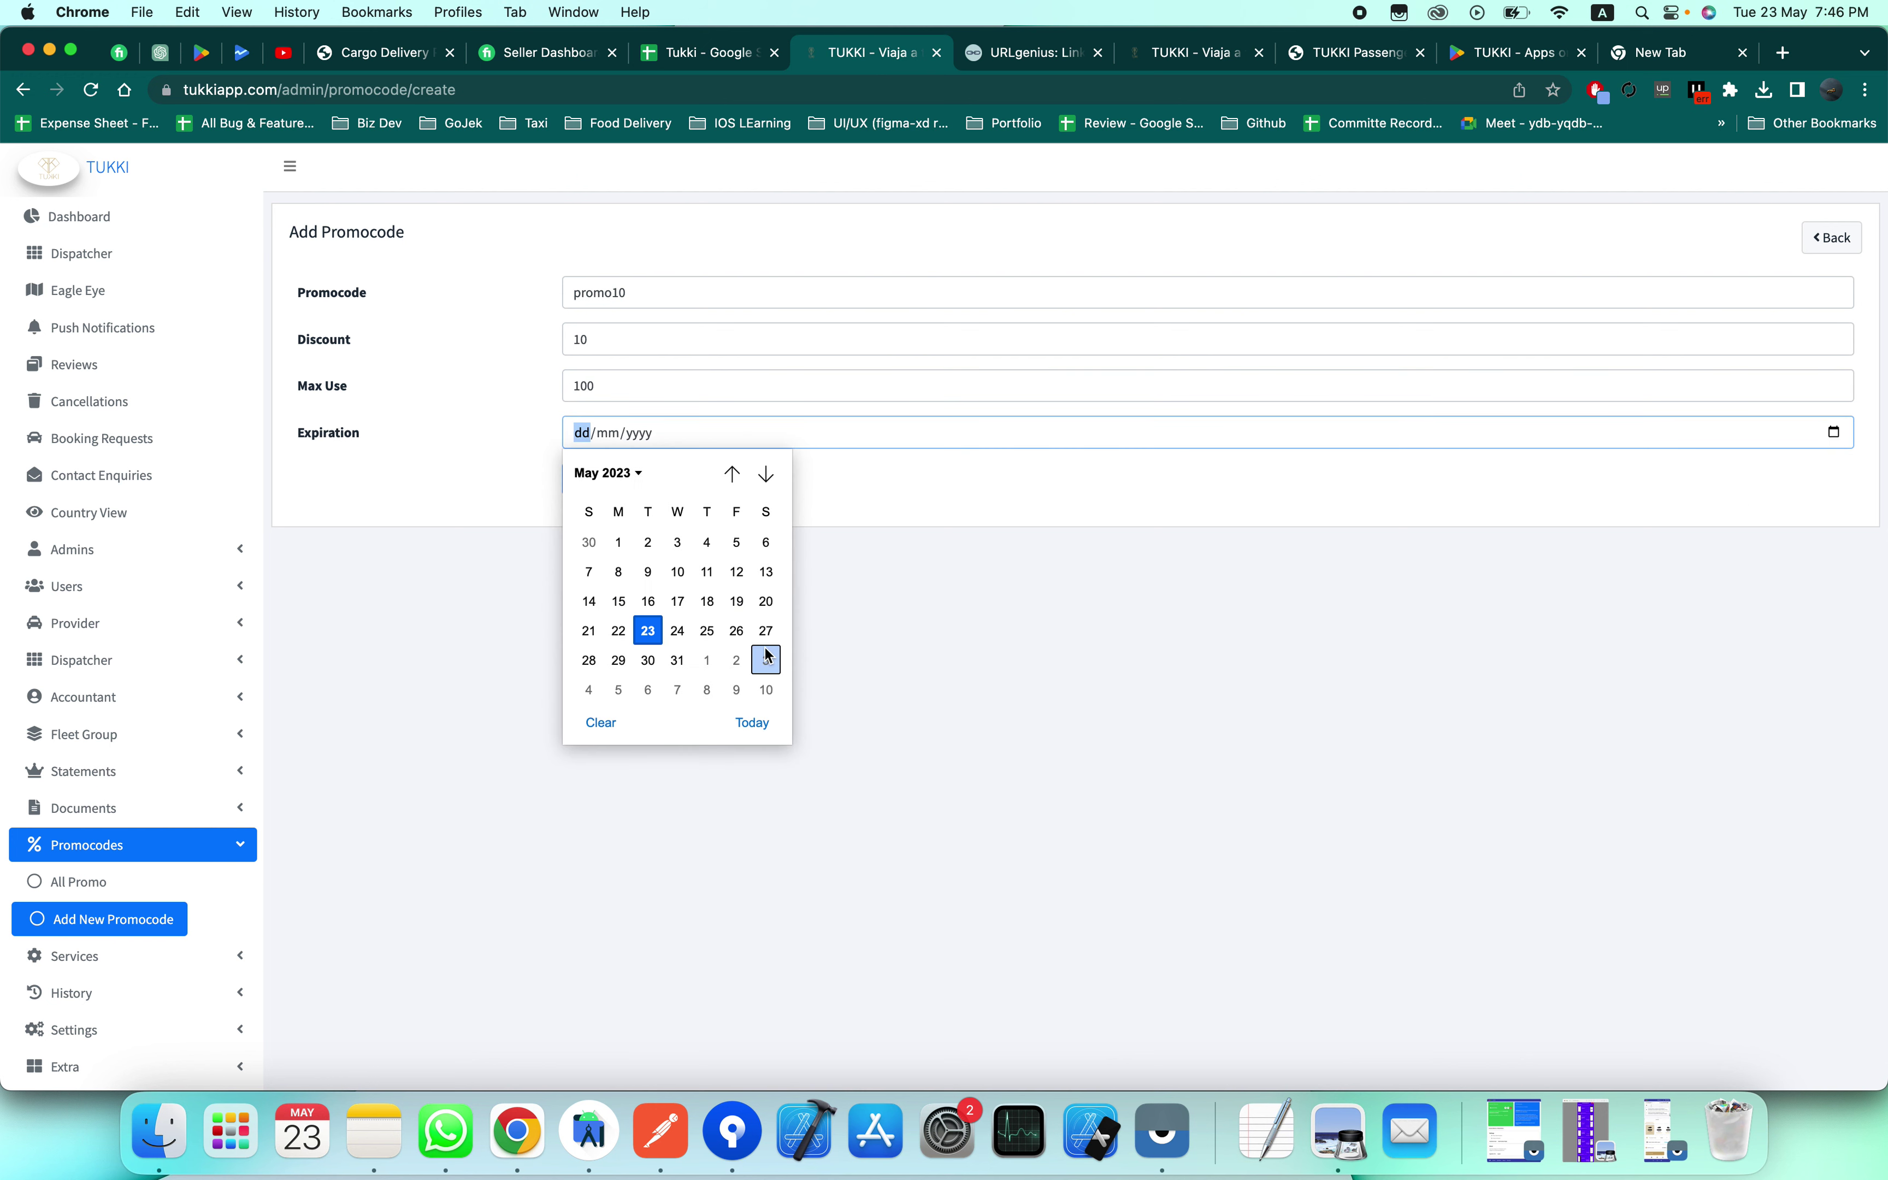
click(650, 661)
click(621, 489)
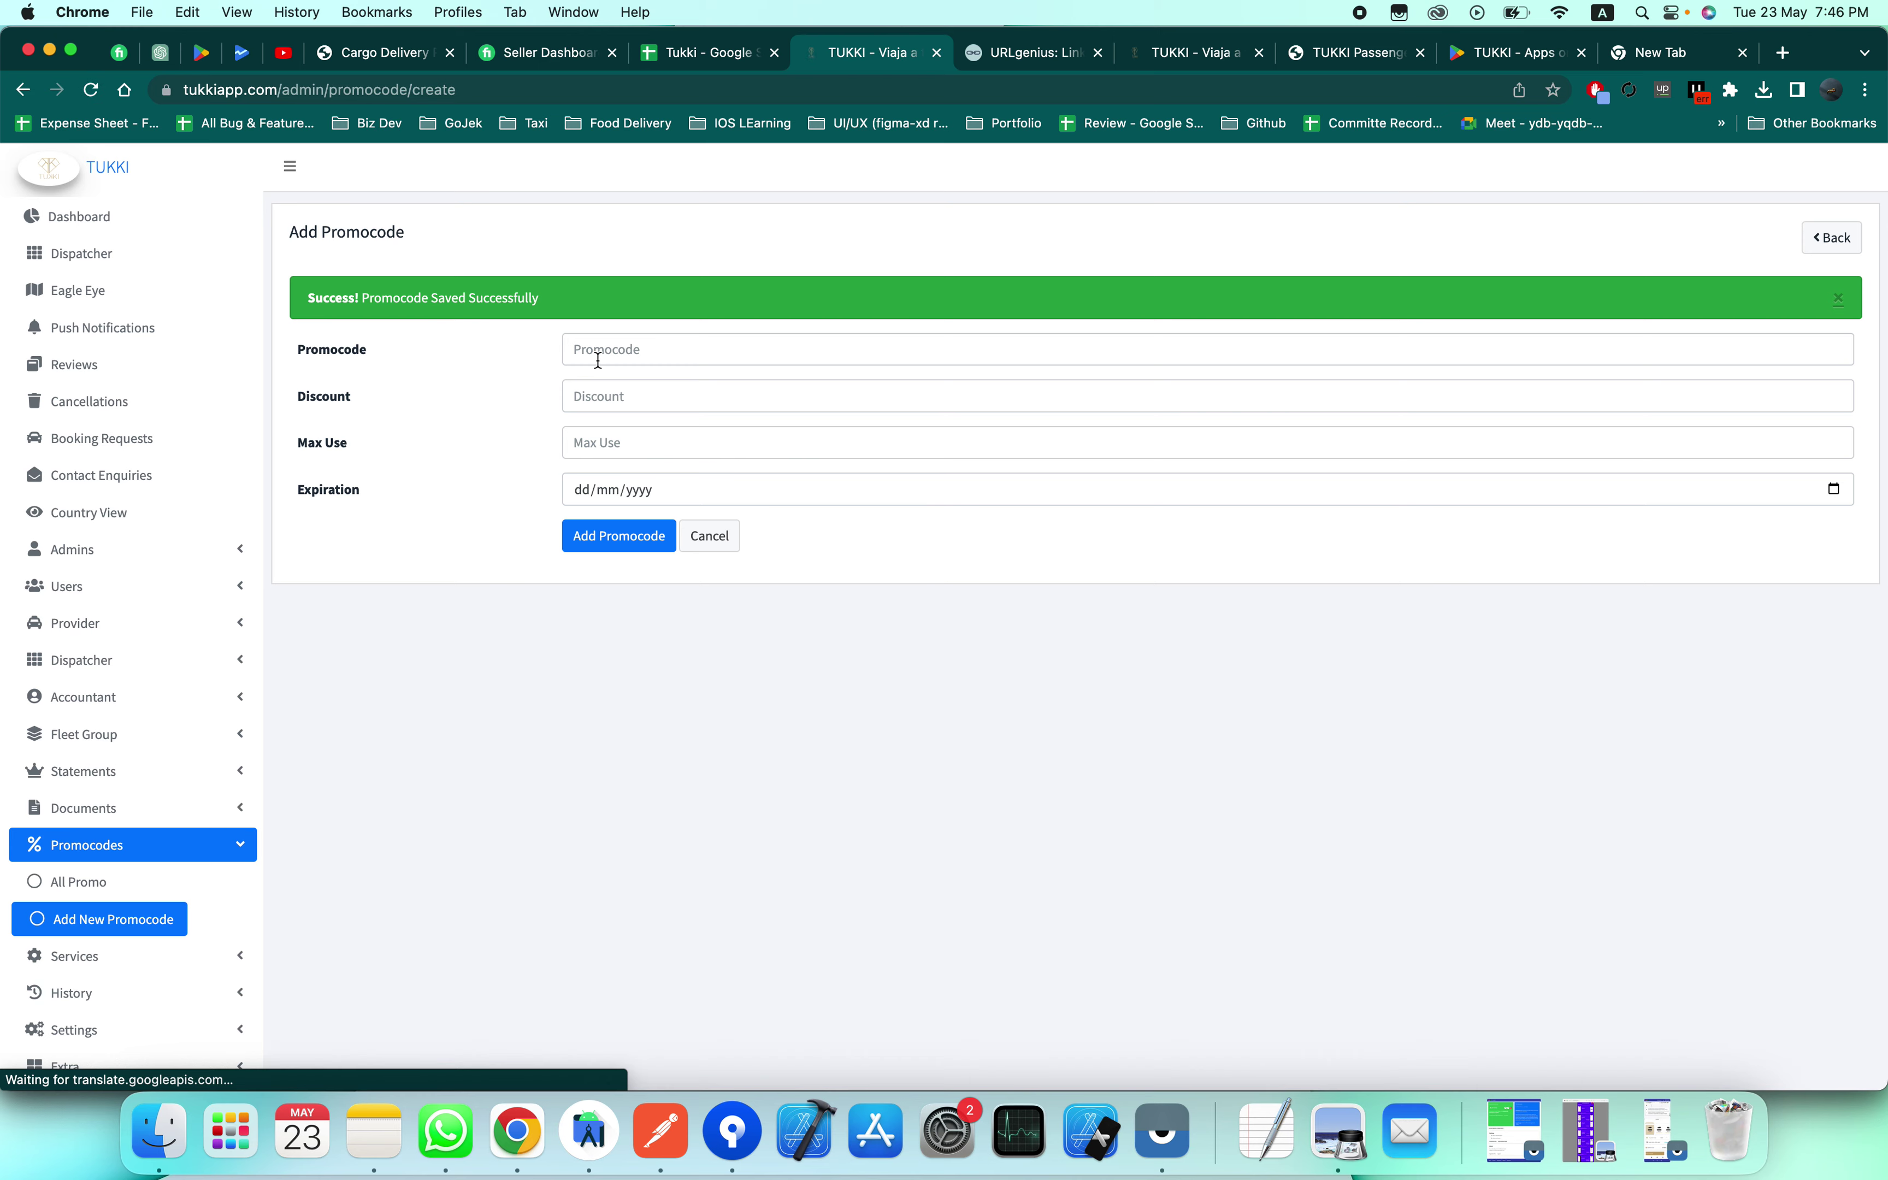
Step: Return to the promo code list, copy promo10 and go back to the QR Code note
click(1833, 242)
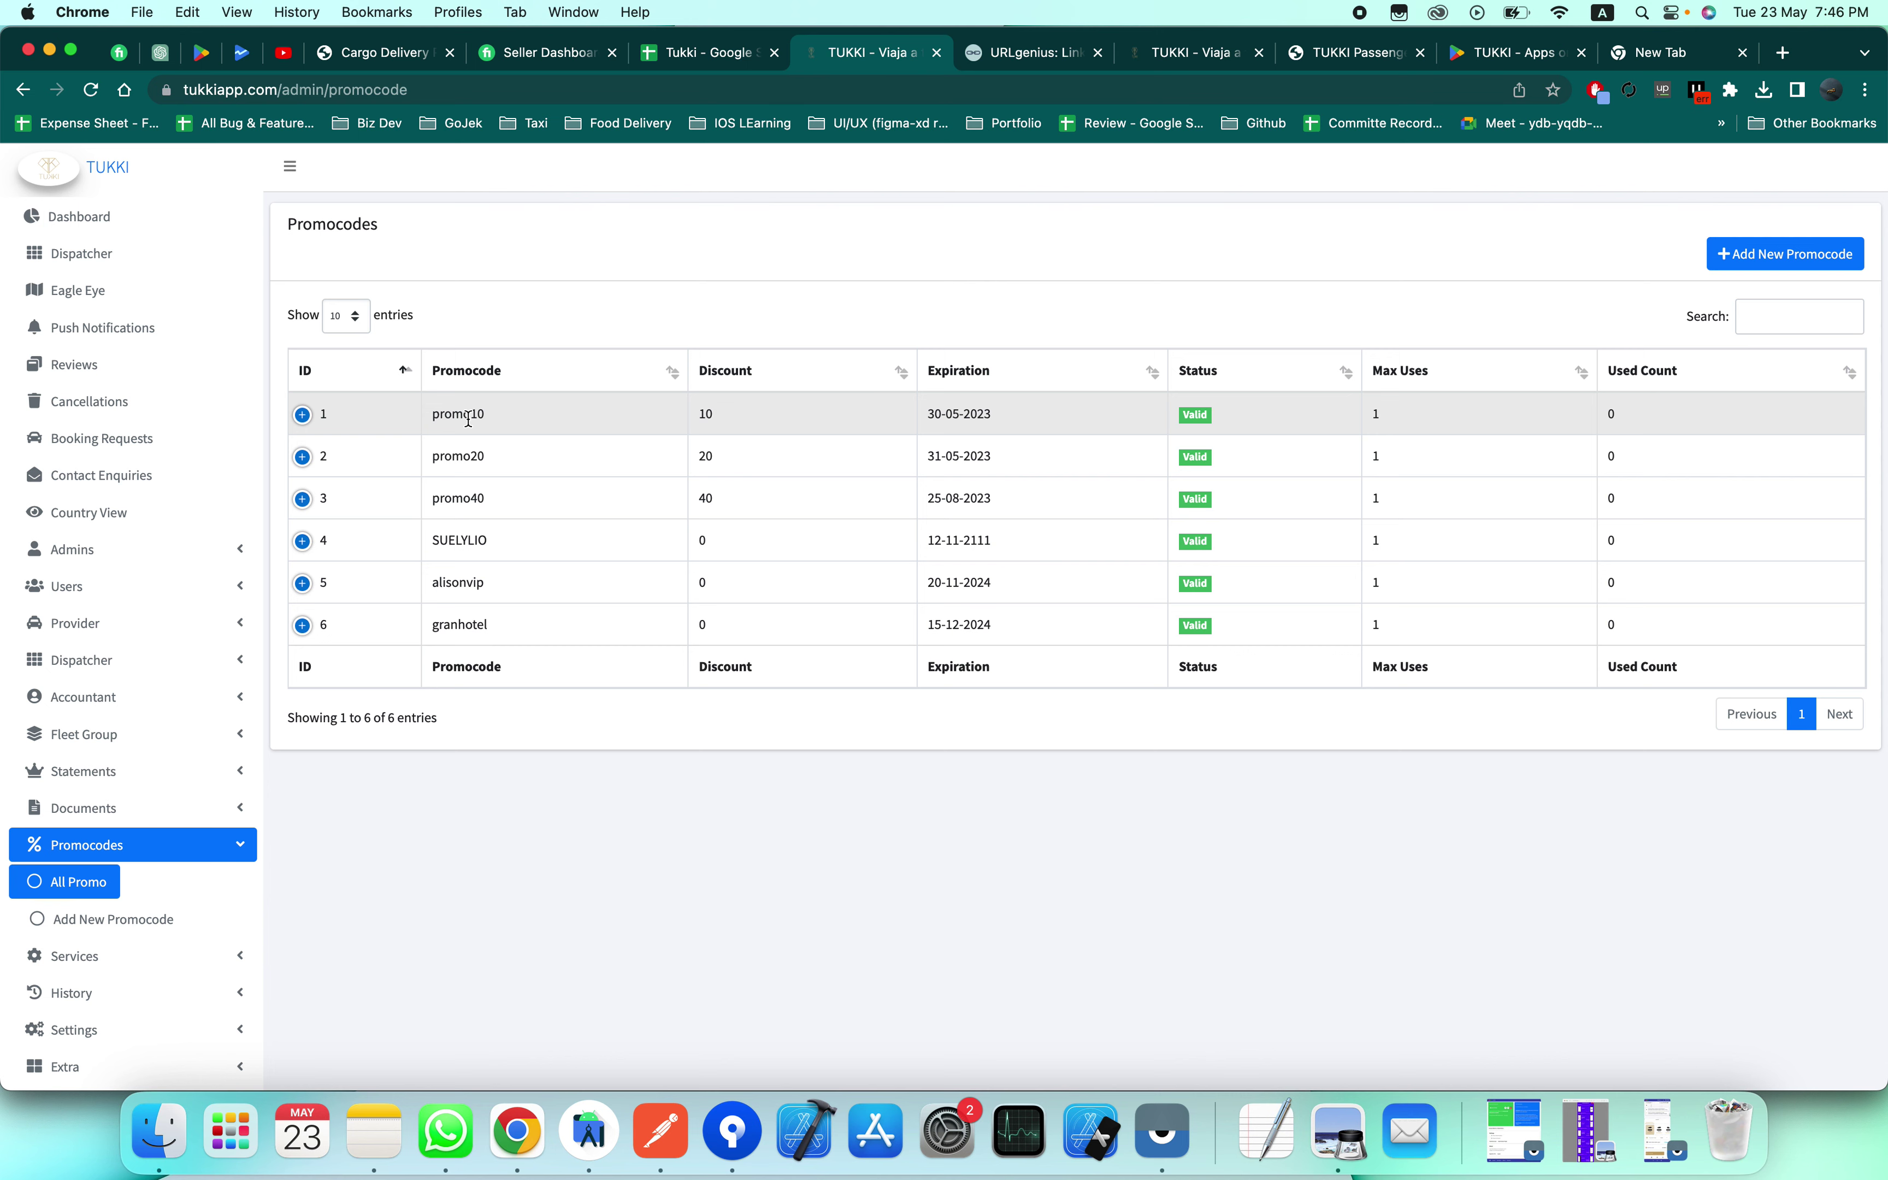
double_click(469, 420)
key(super+c)
key(super+Tab)
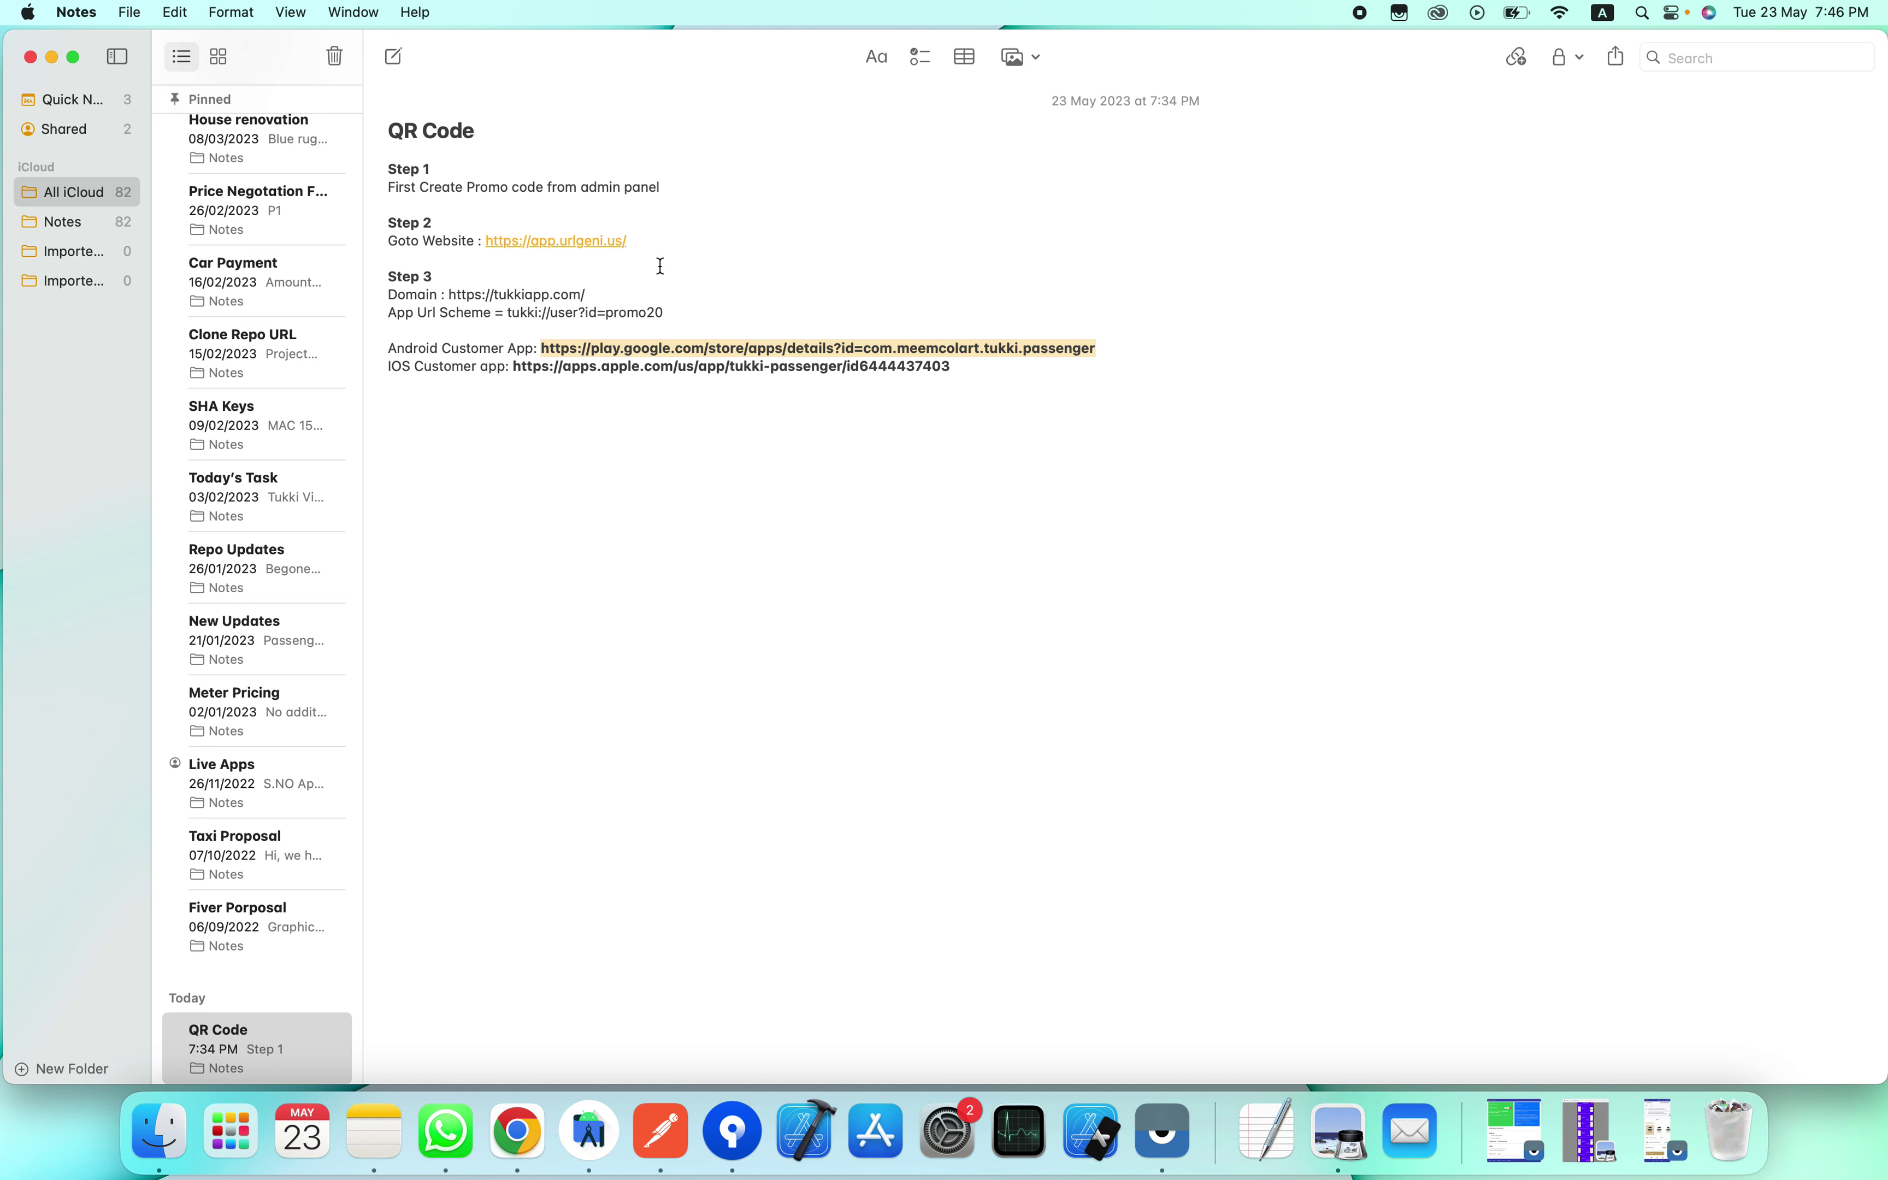
Step: Replace promo20 with promo10 in the note's App Url Scheme, then return to Chrome
click(672, 313)
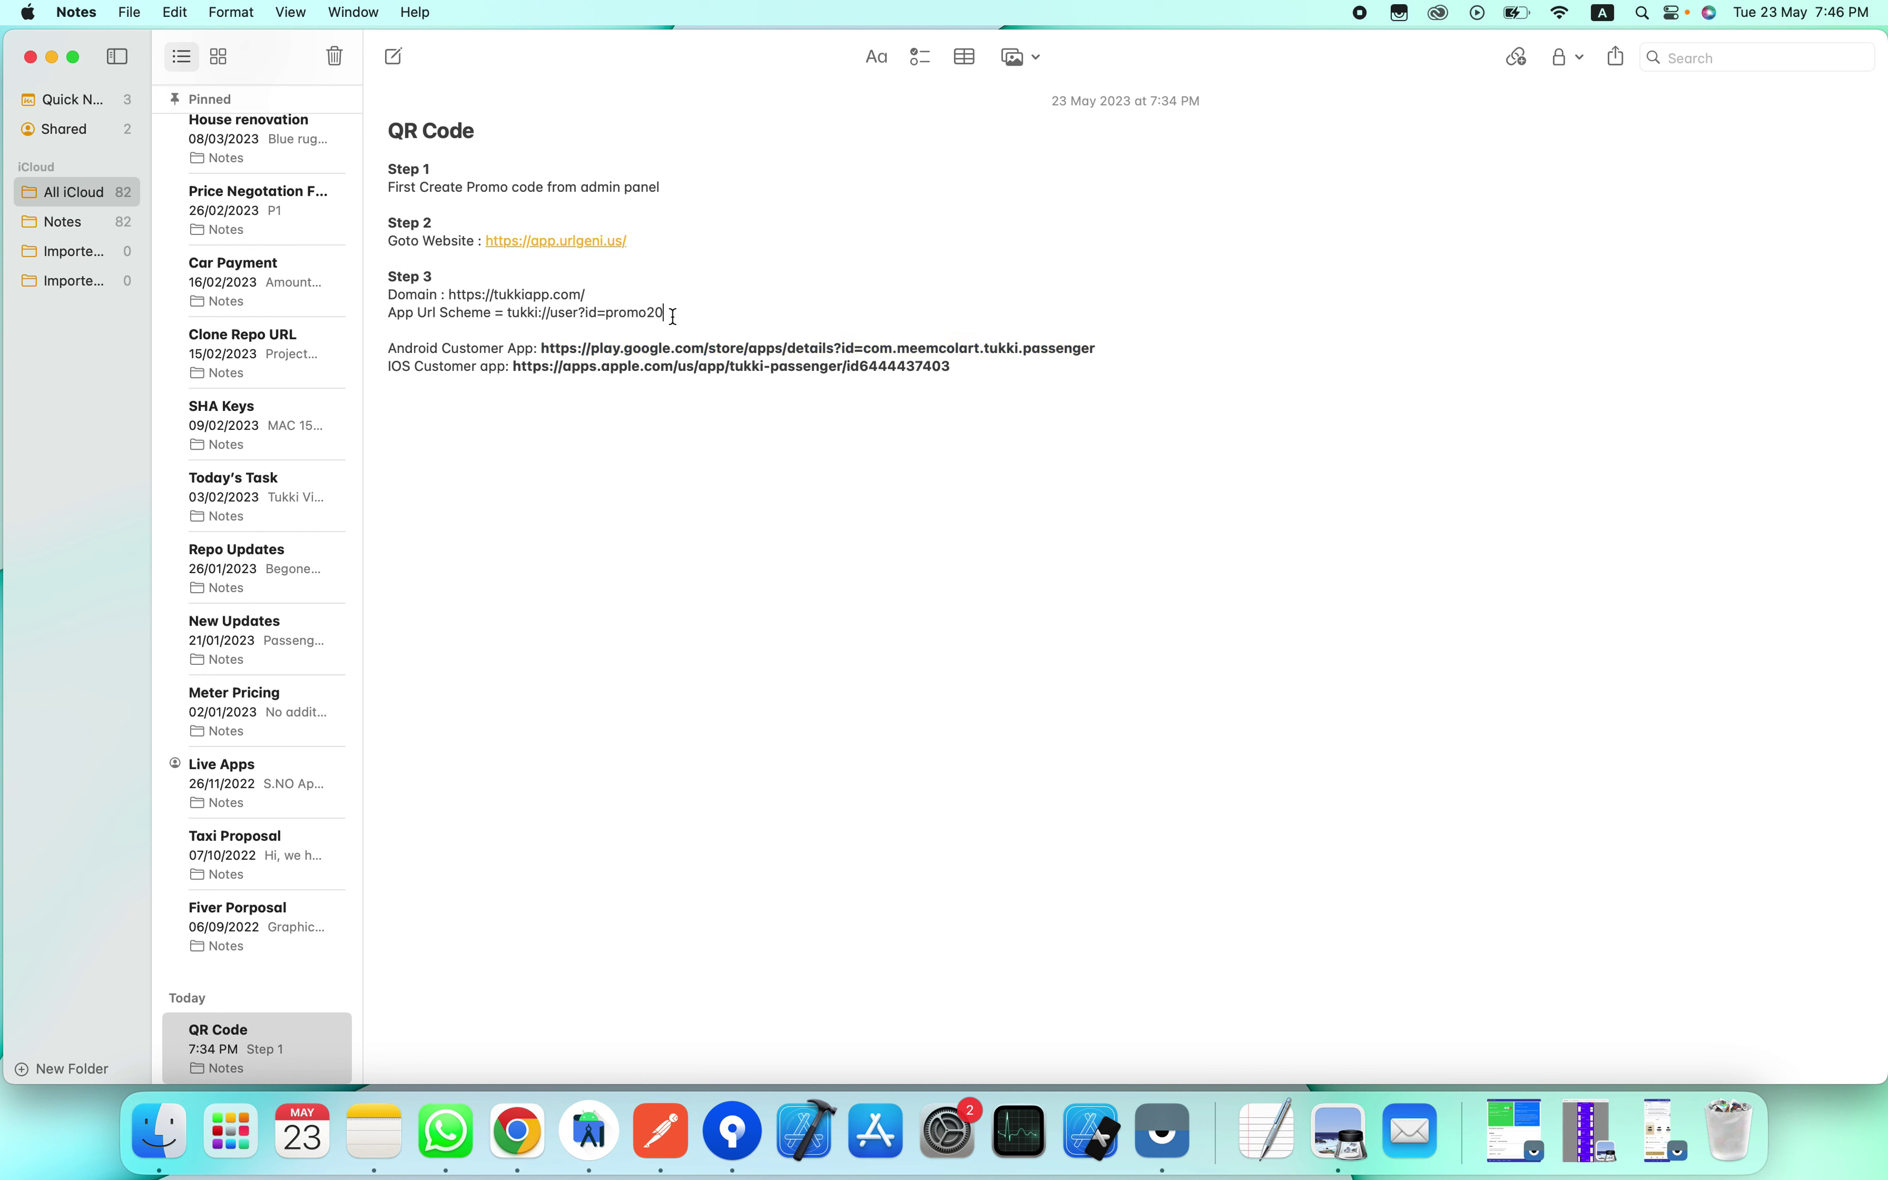
double_click(606, 312)
key(super+v)
key(super+Tab)
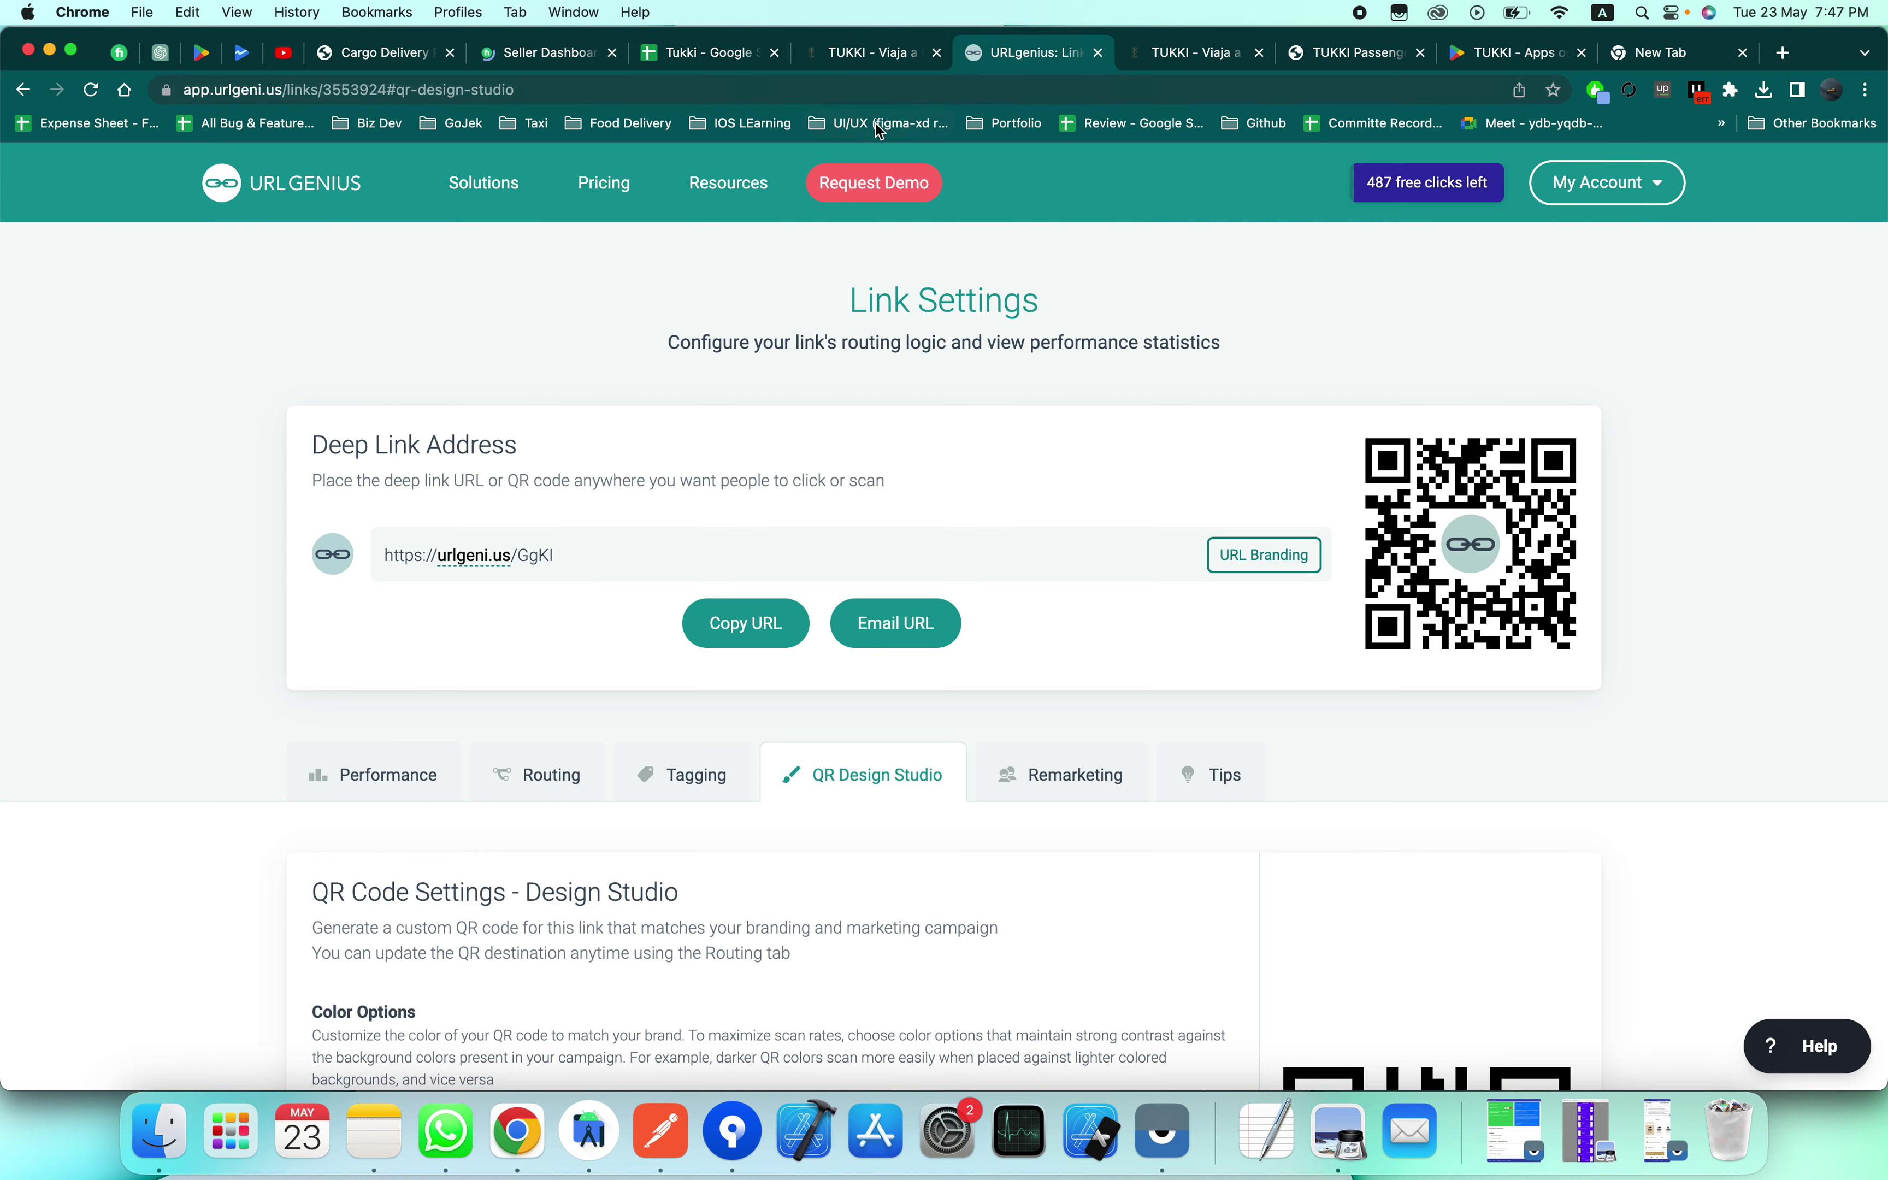
Step: Go to the URLgenius home page and select the note's tukkiapp.com domain URL
click(242, 191)
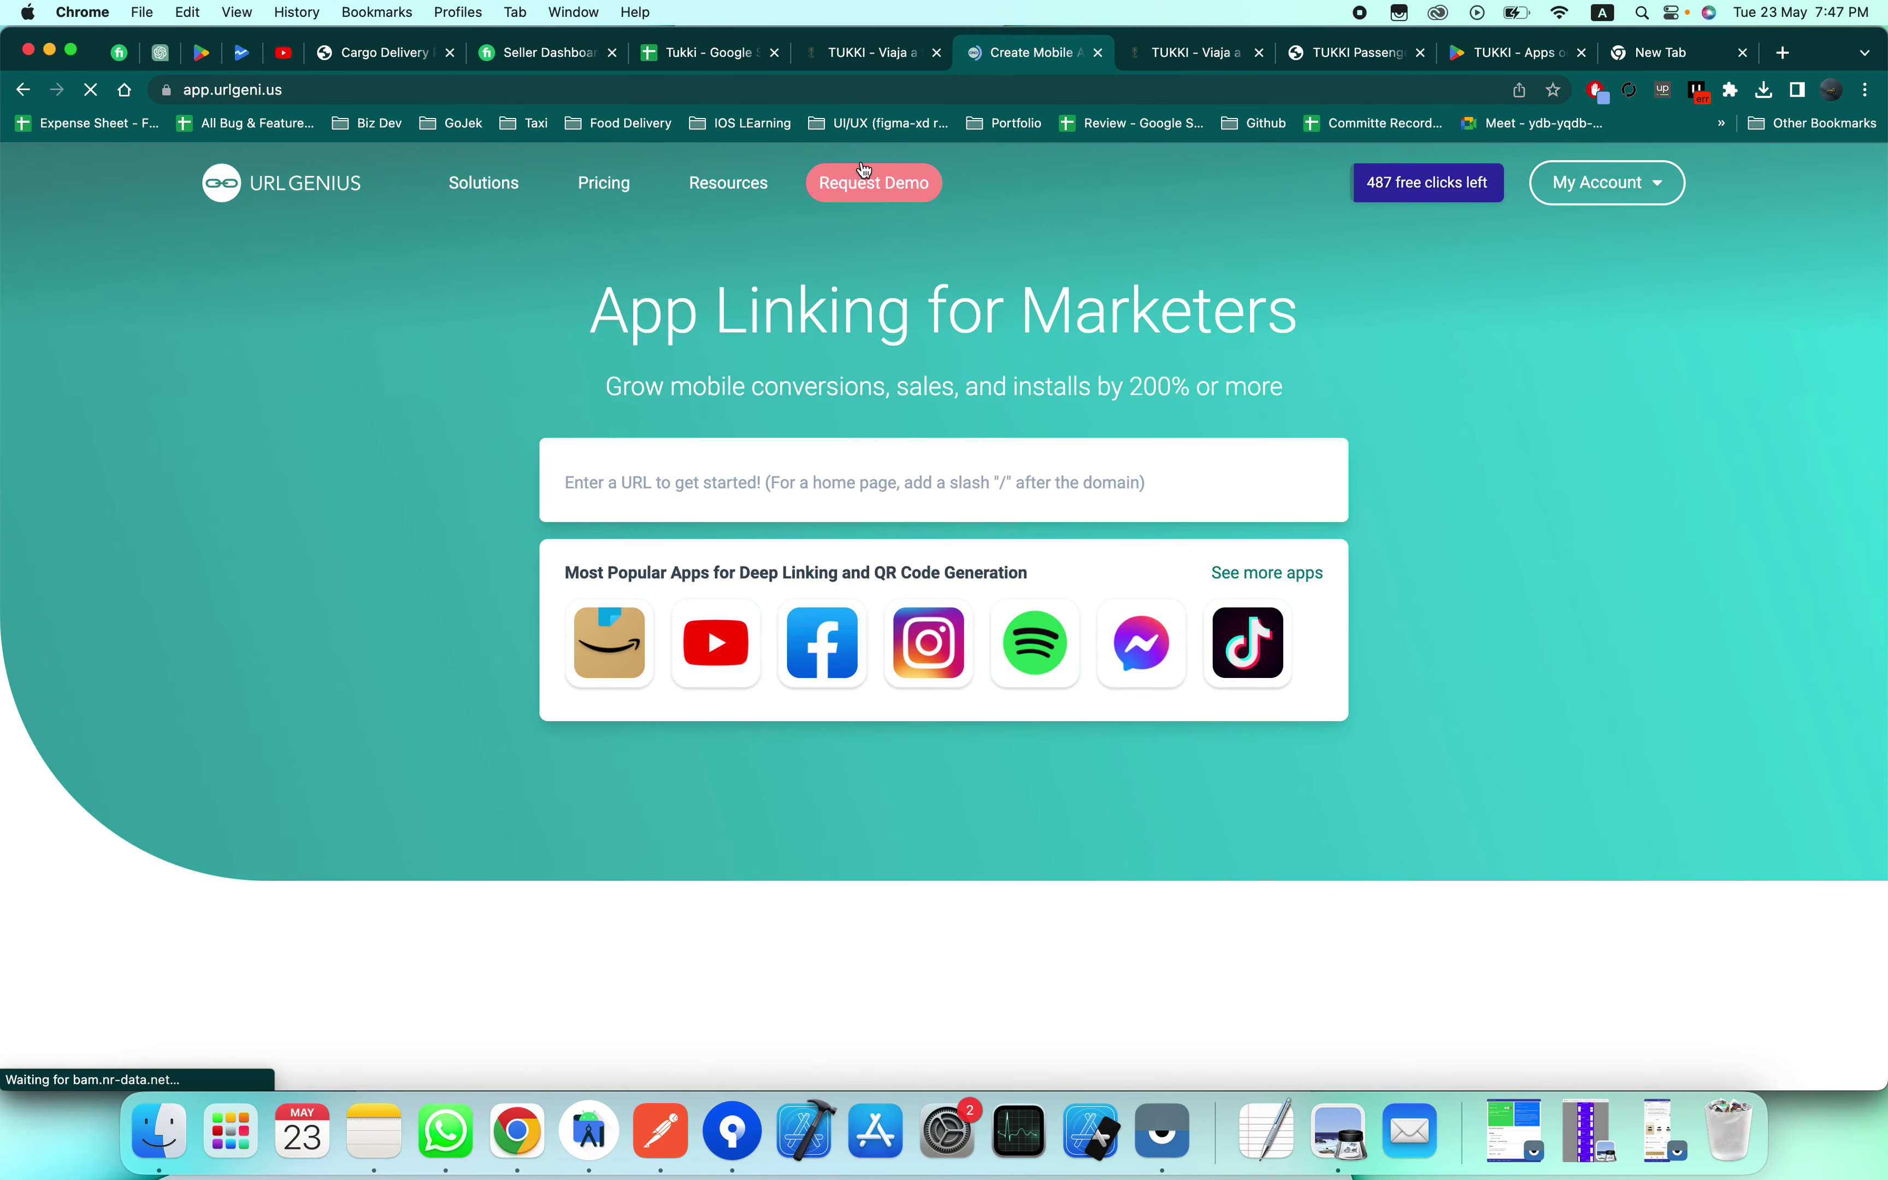
key(super+Tab)
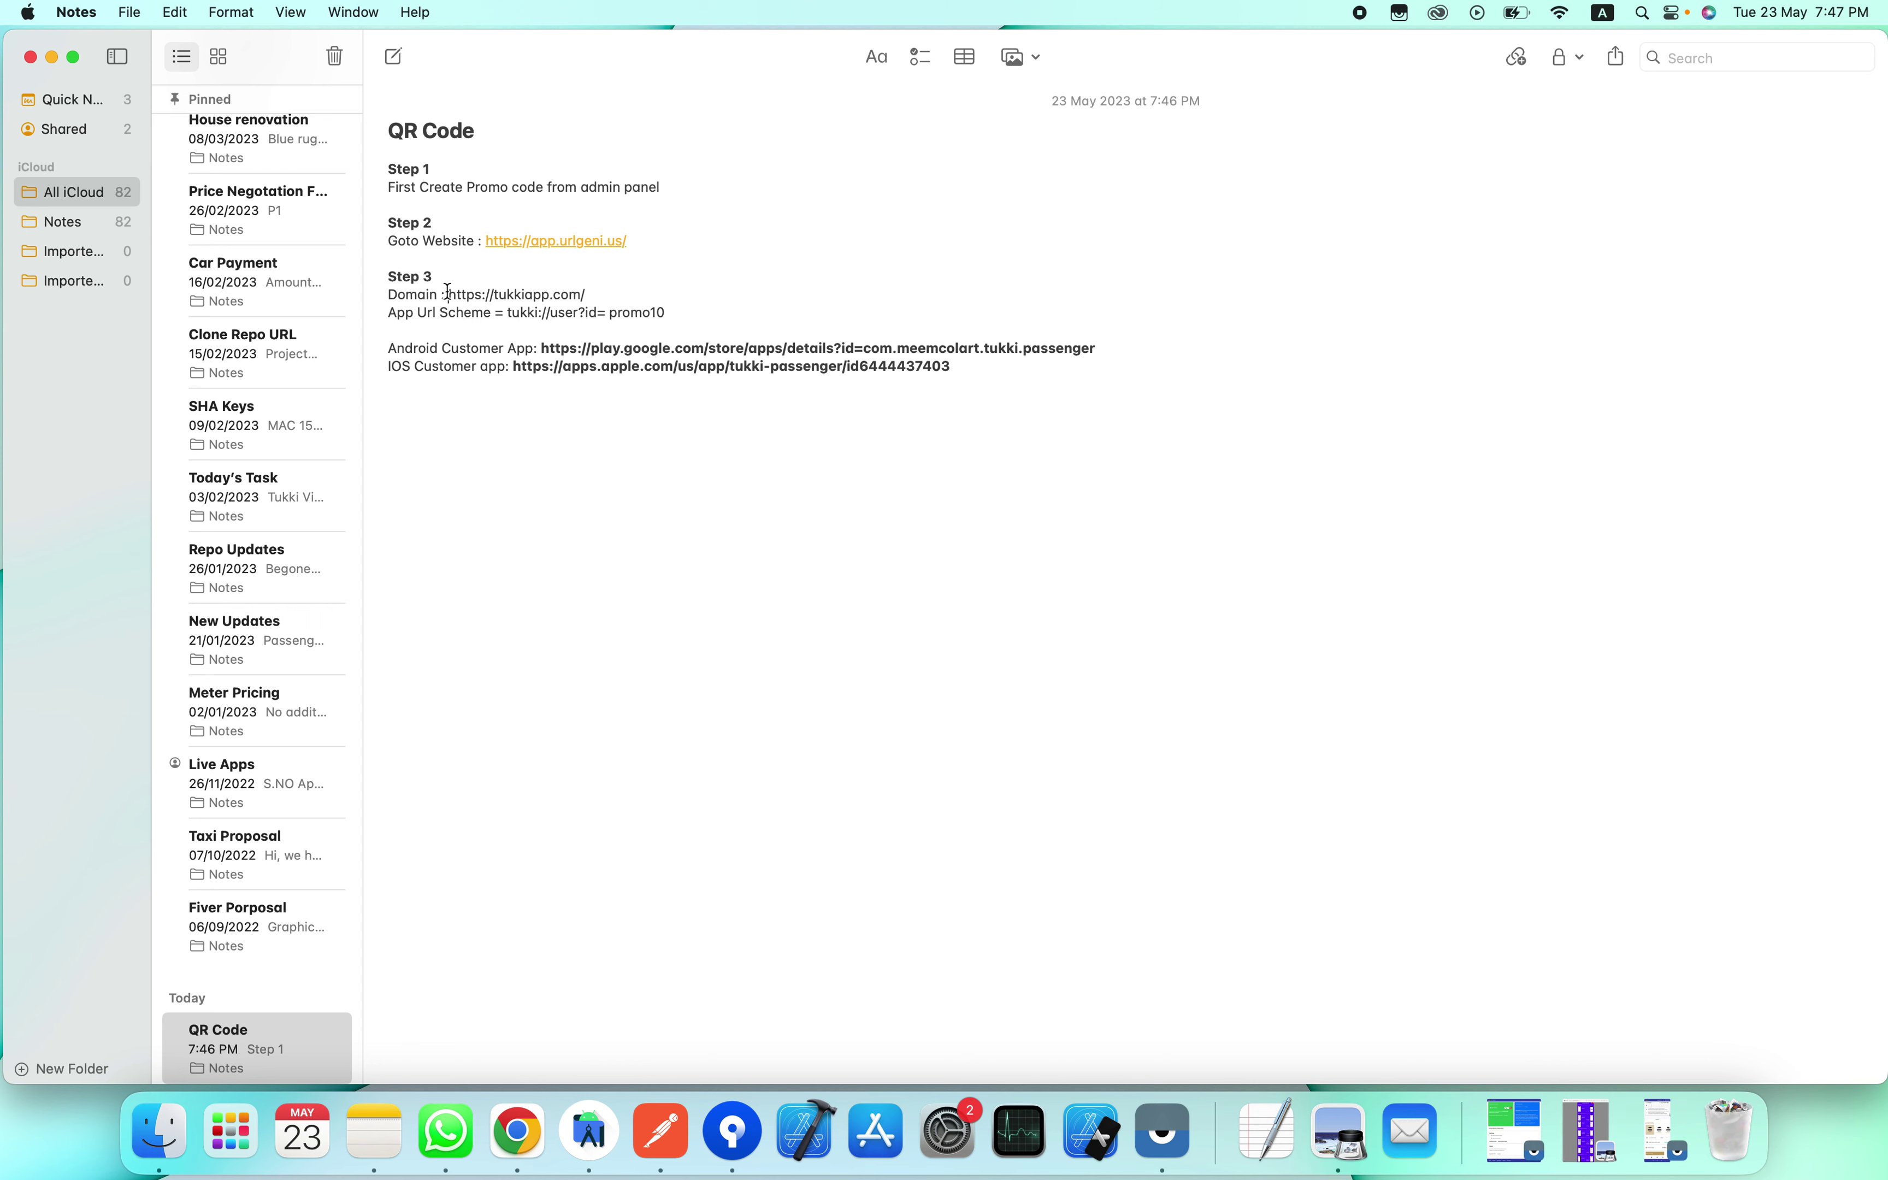
drag(448, 291, 585, 291)
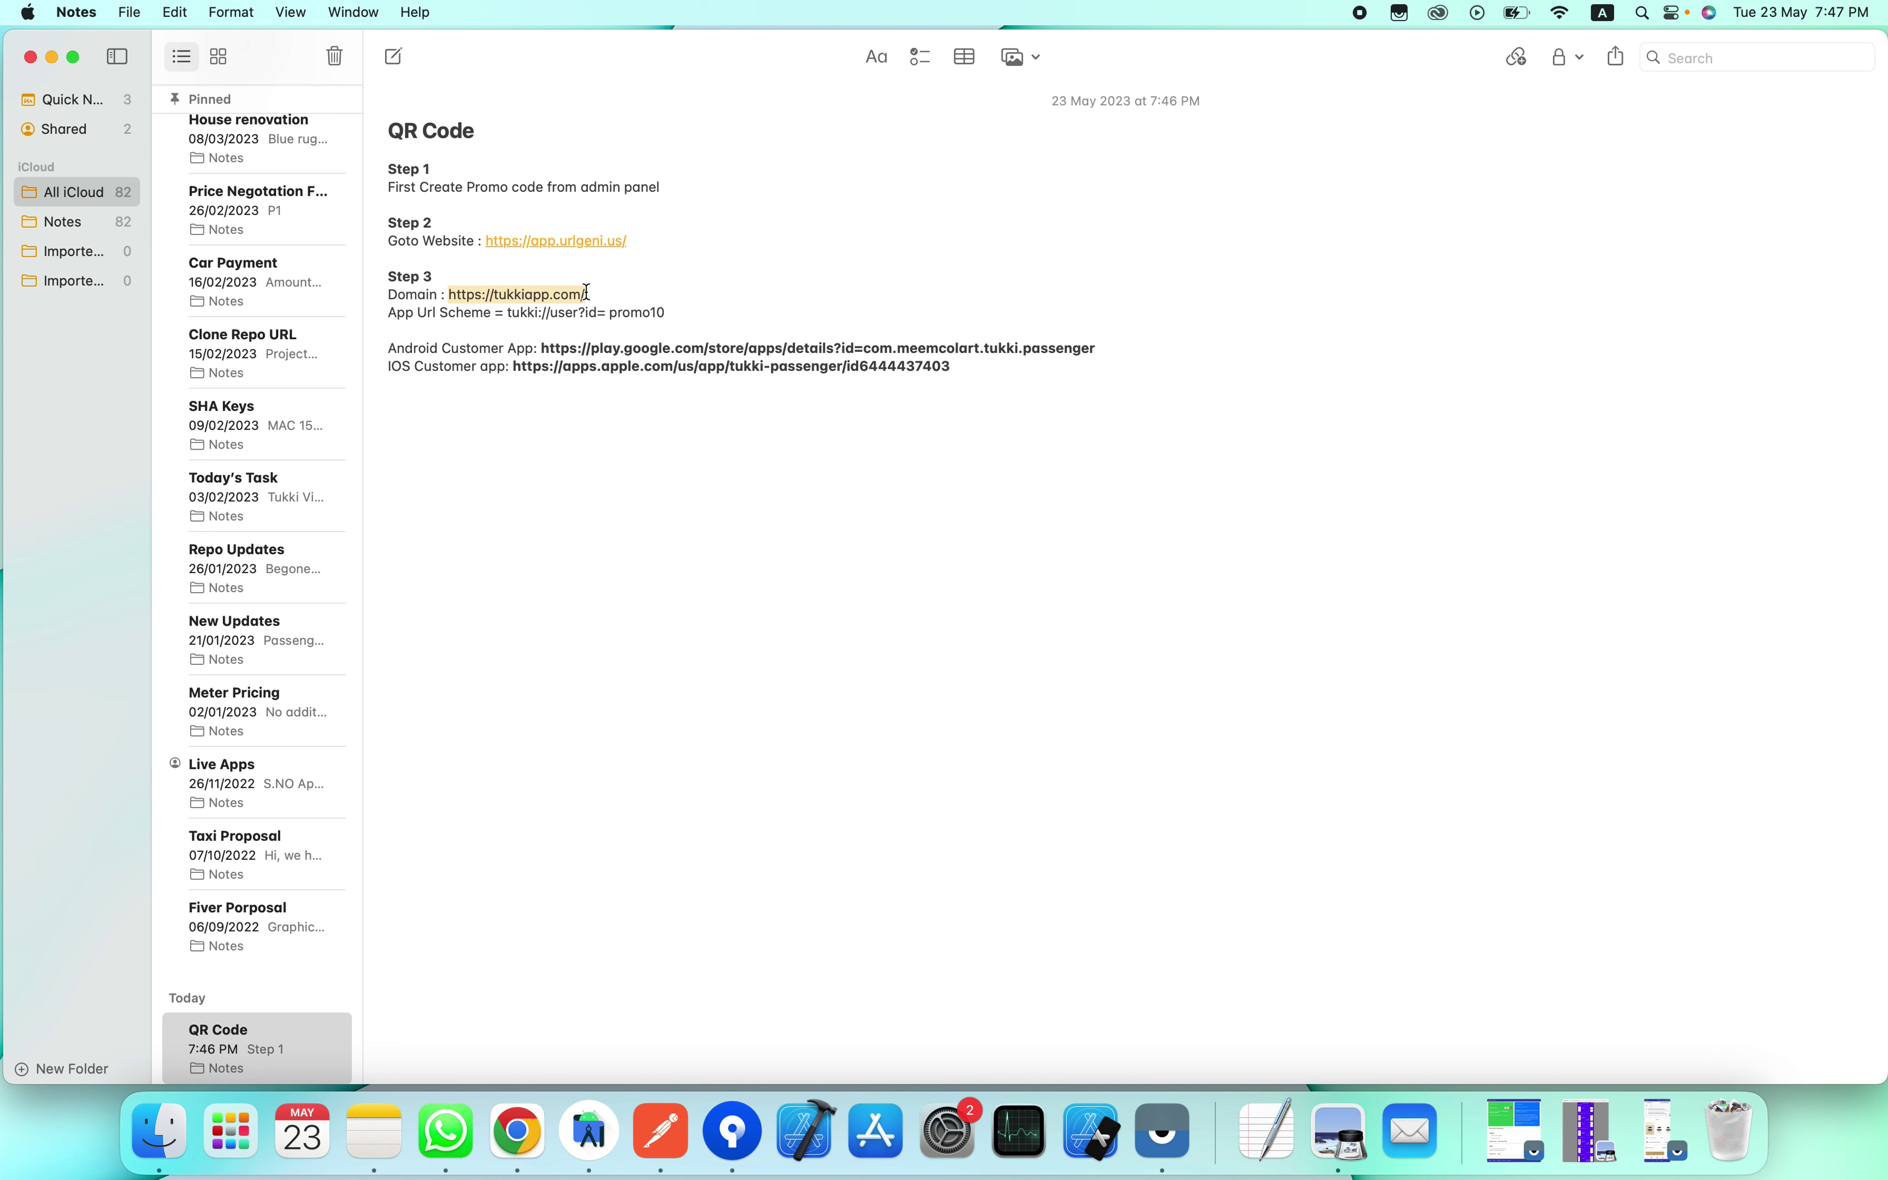
key(super+Tab)
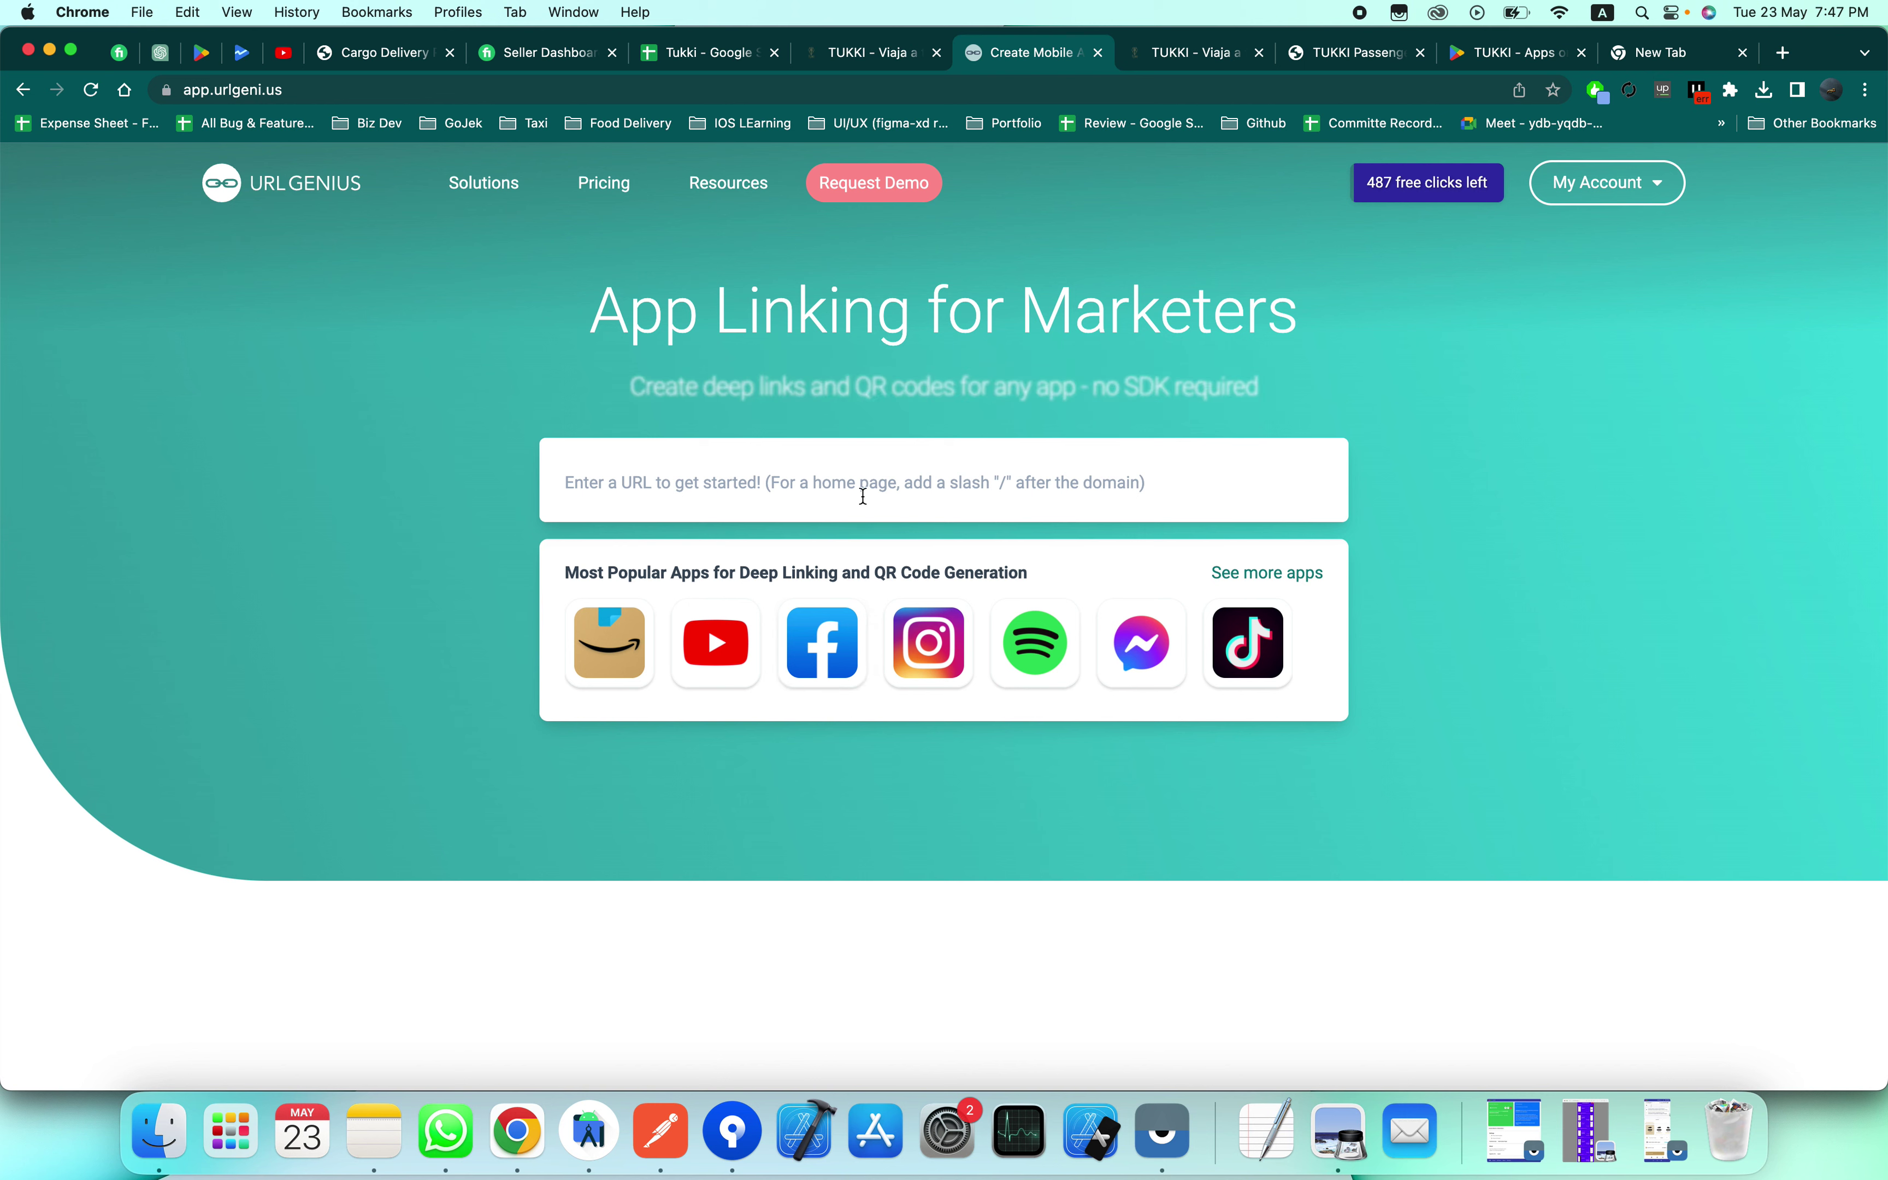
click(860, 490)
key(Down)
key(Return)
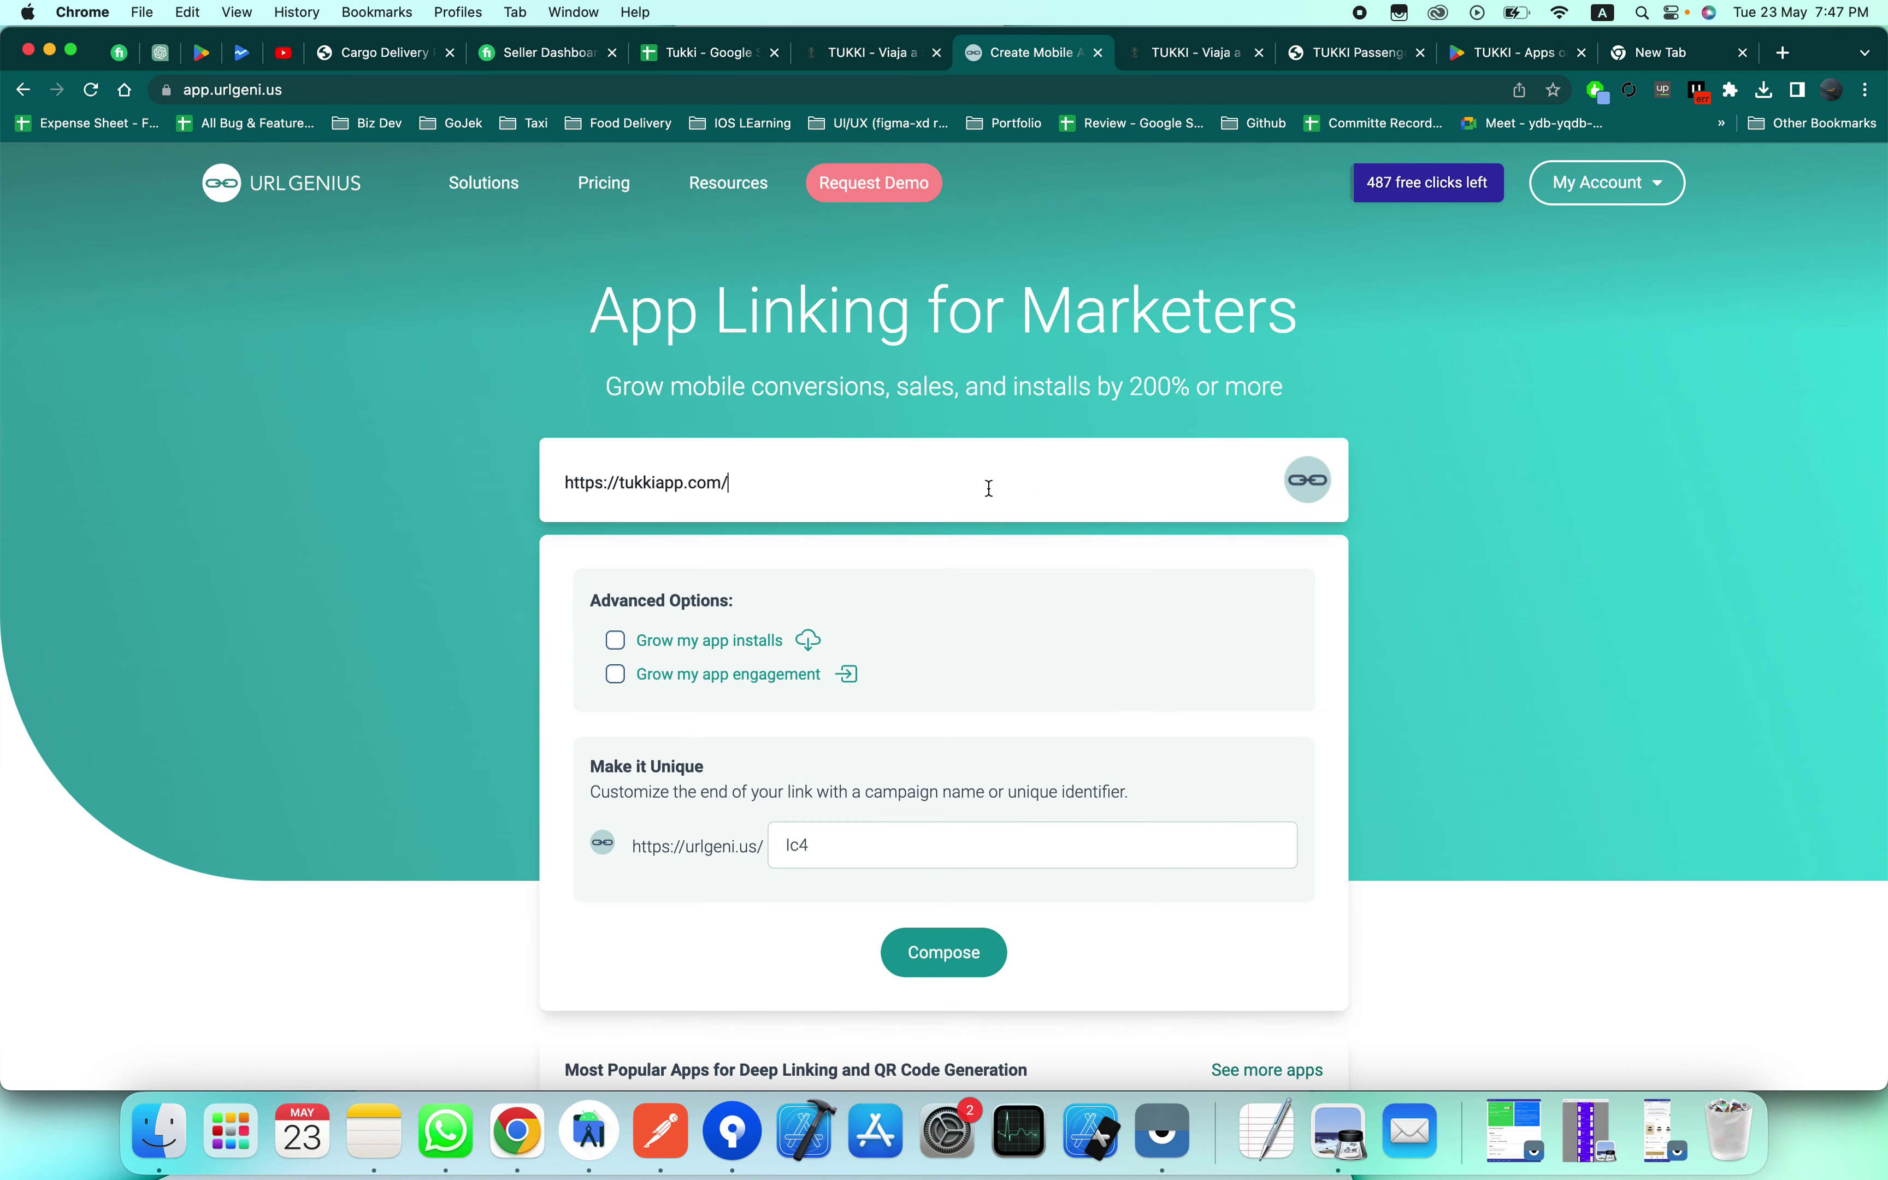
scroll(1058, 717, down, 2)
click(939, 816)
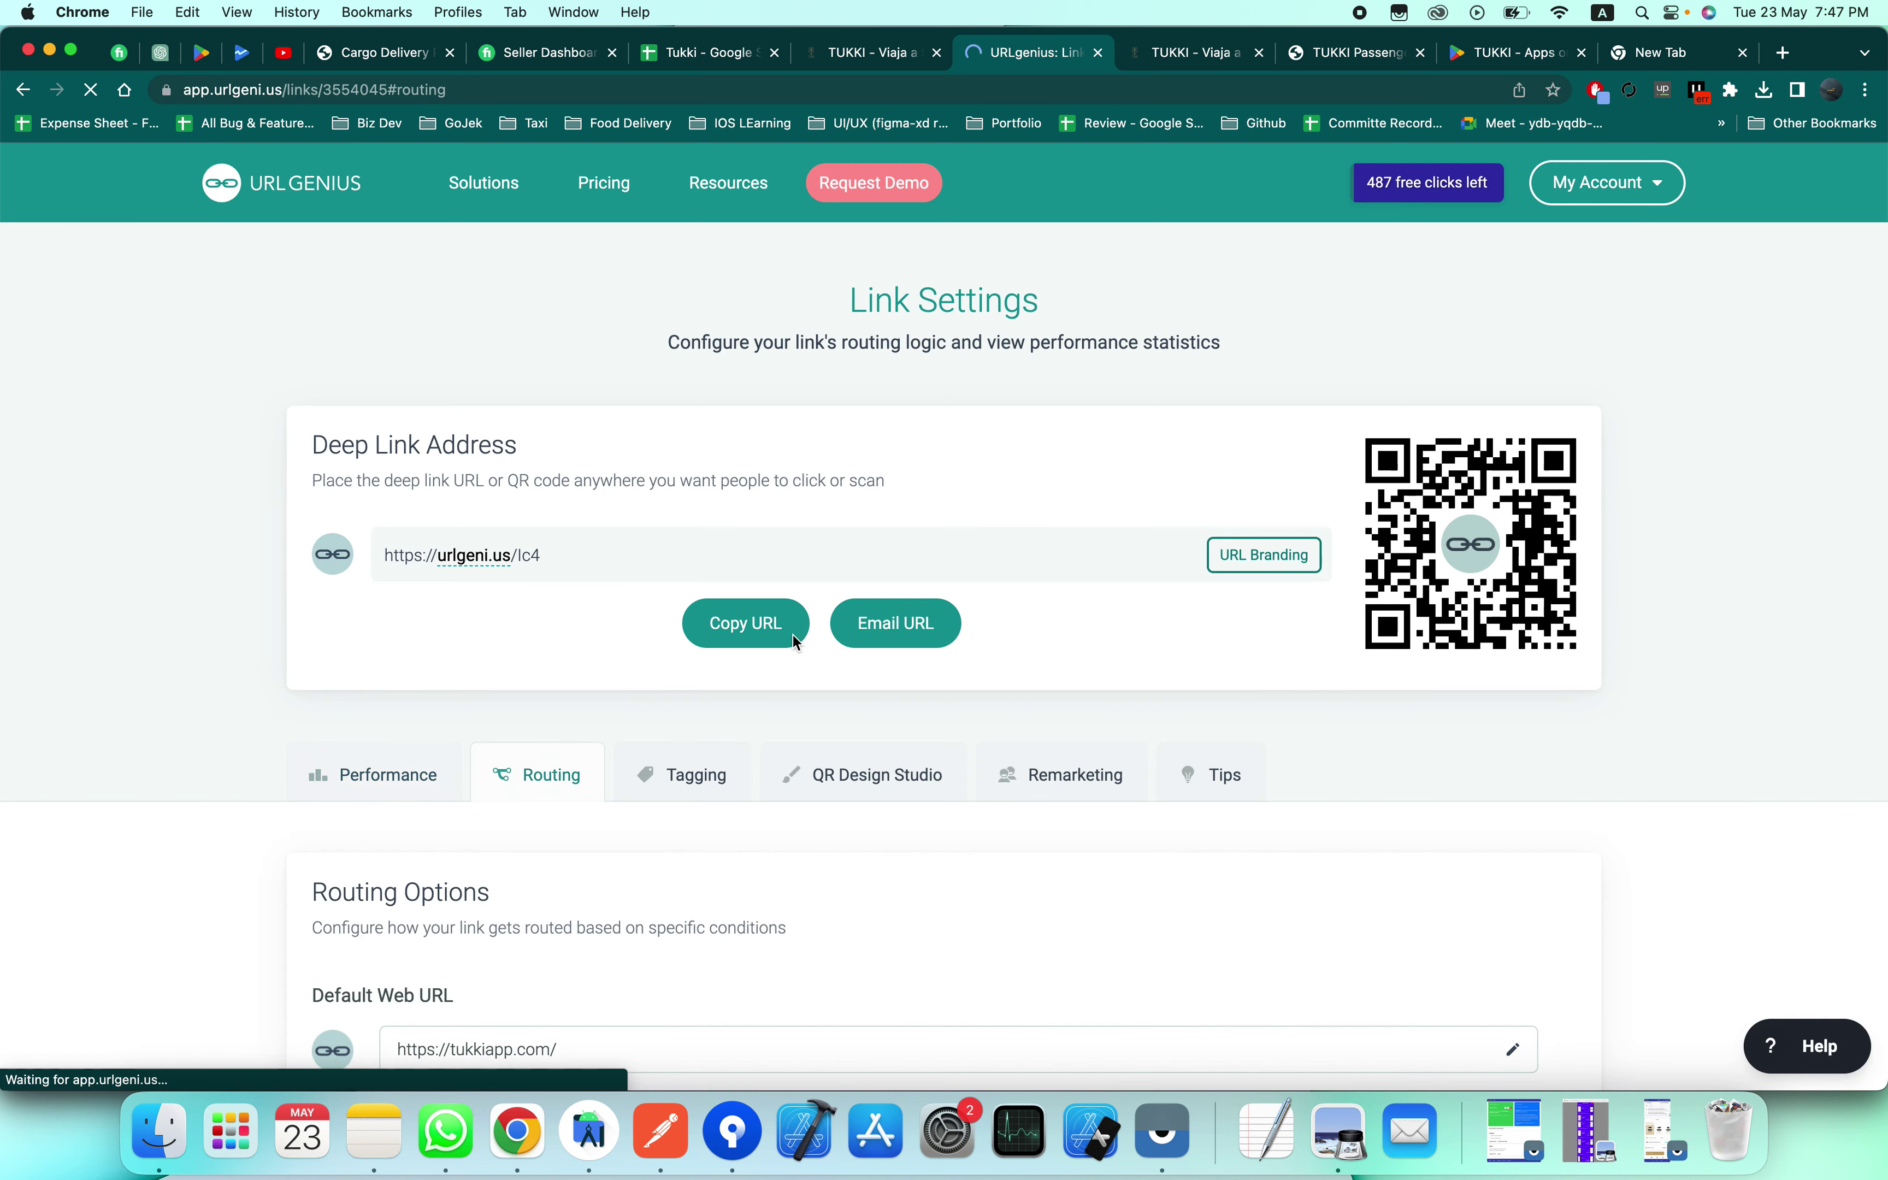
mouse_move(1492, 481)
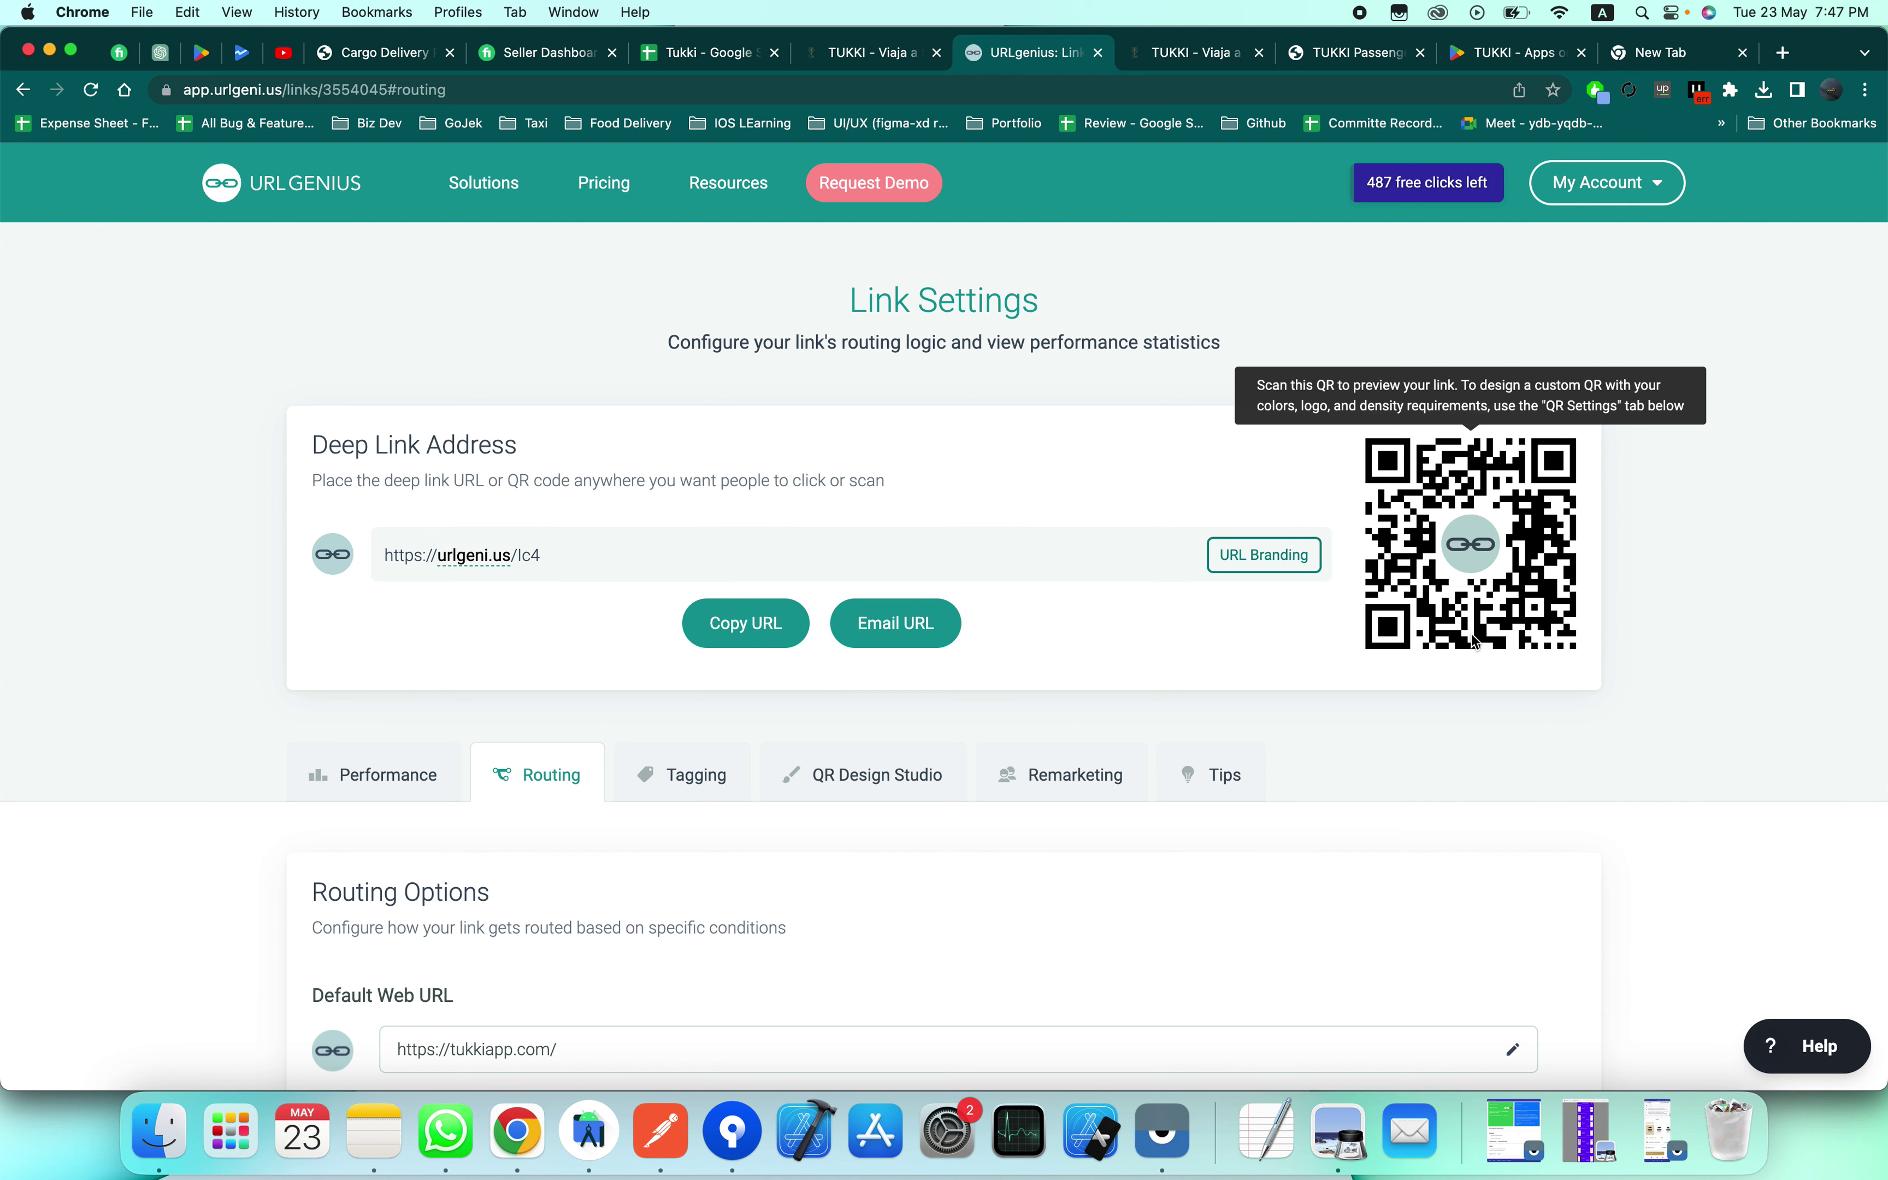
scroll(1477, 641, down, 5)
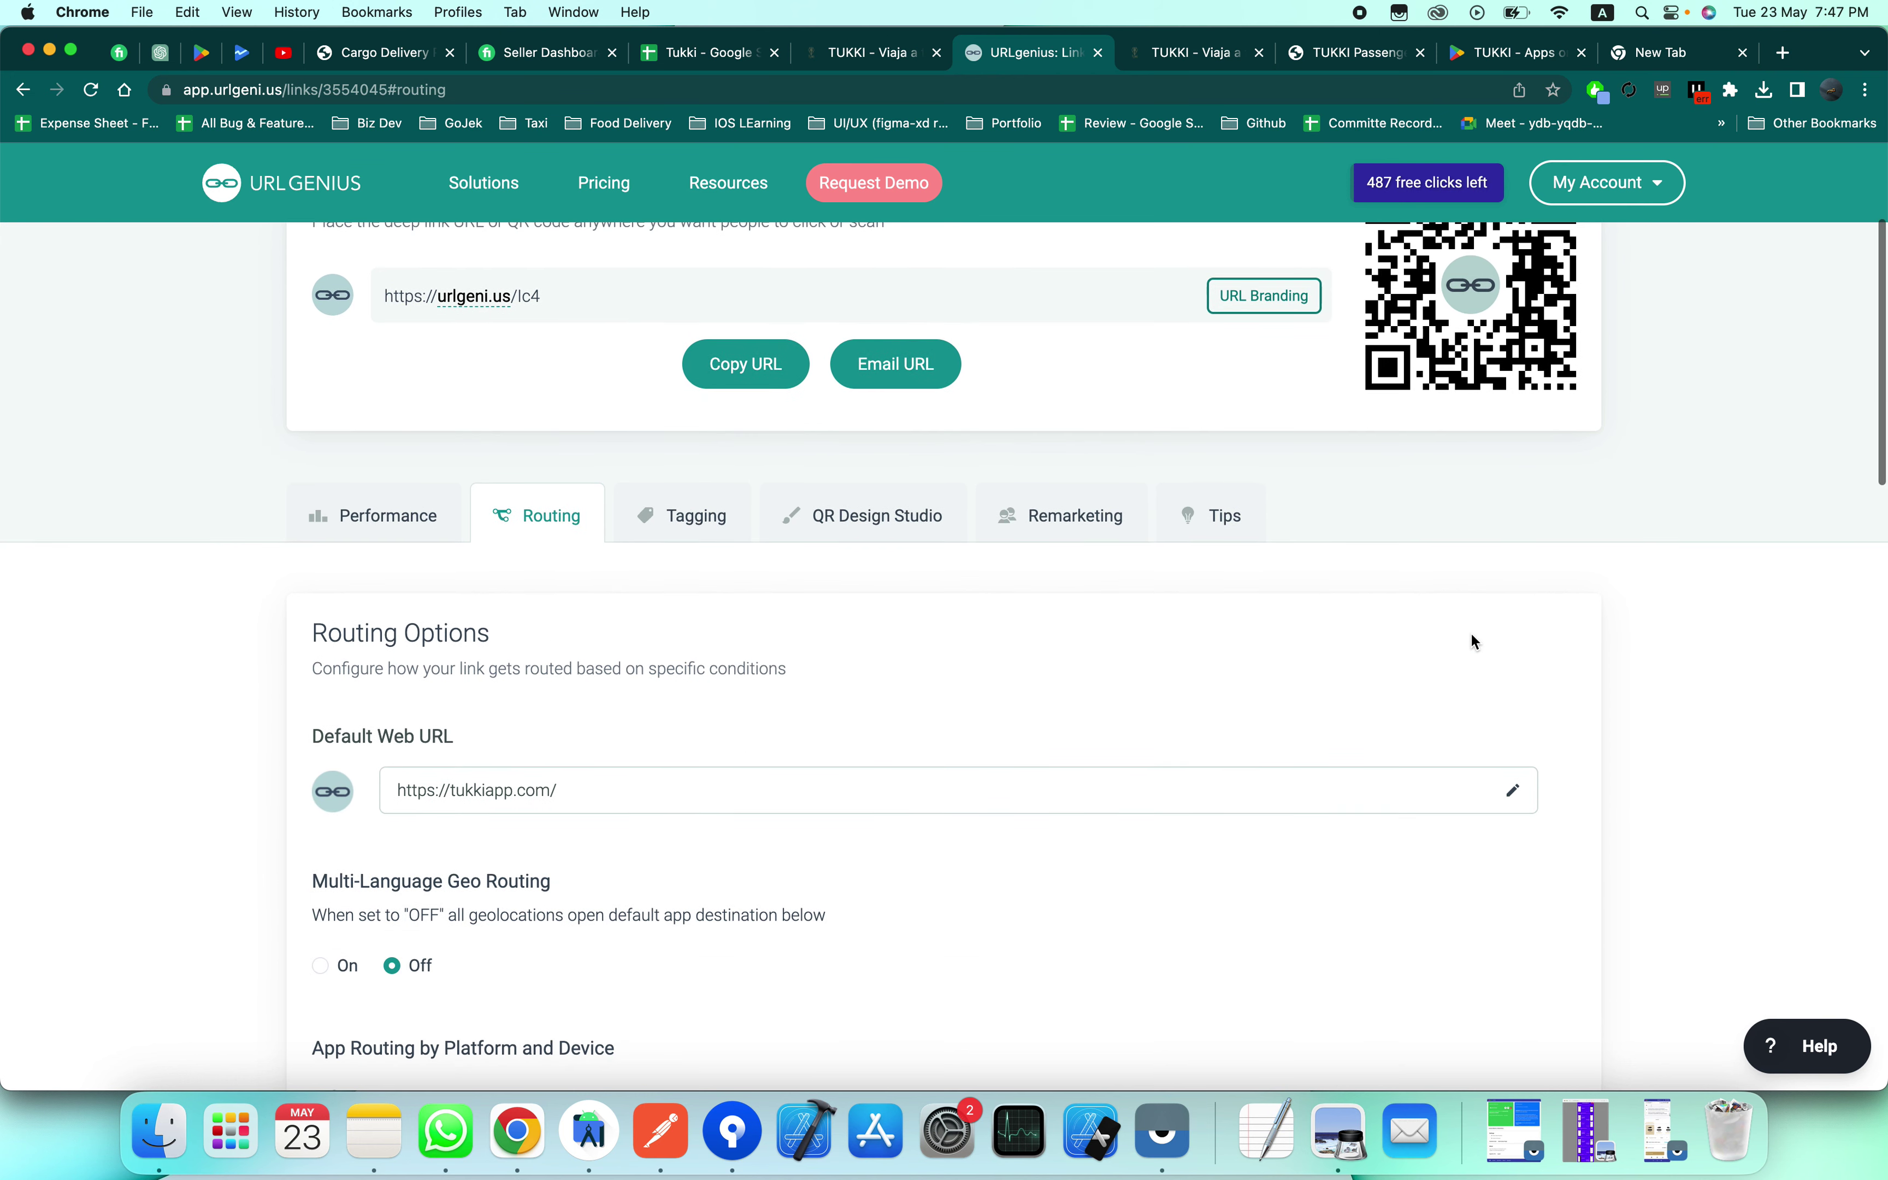
scroll(1476, 641, down, 8)
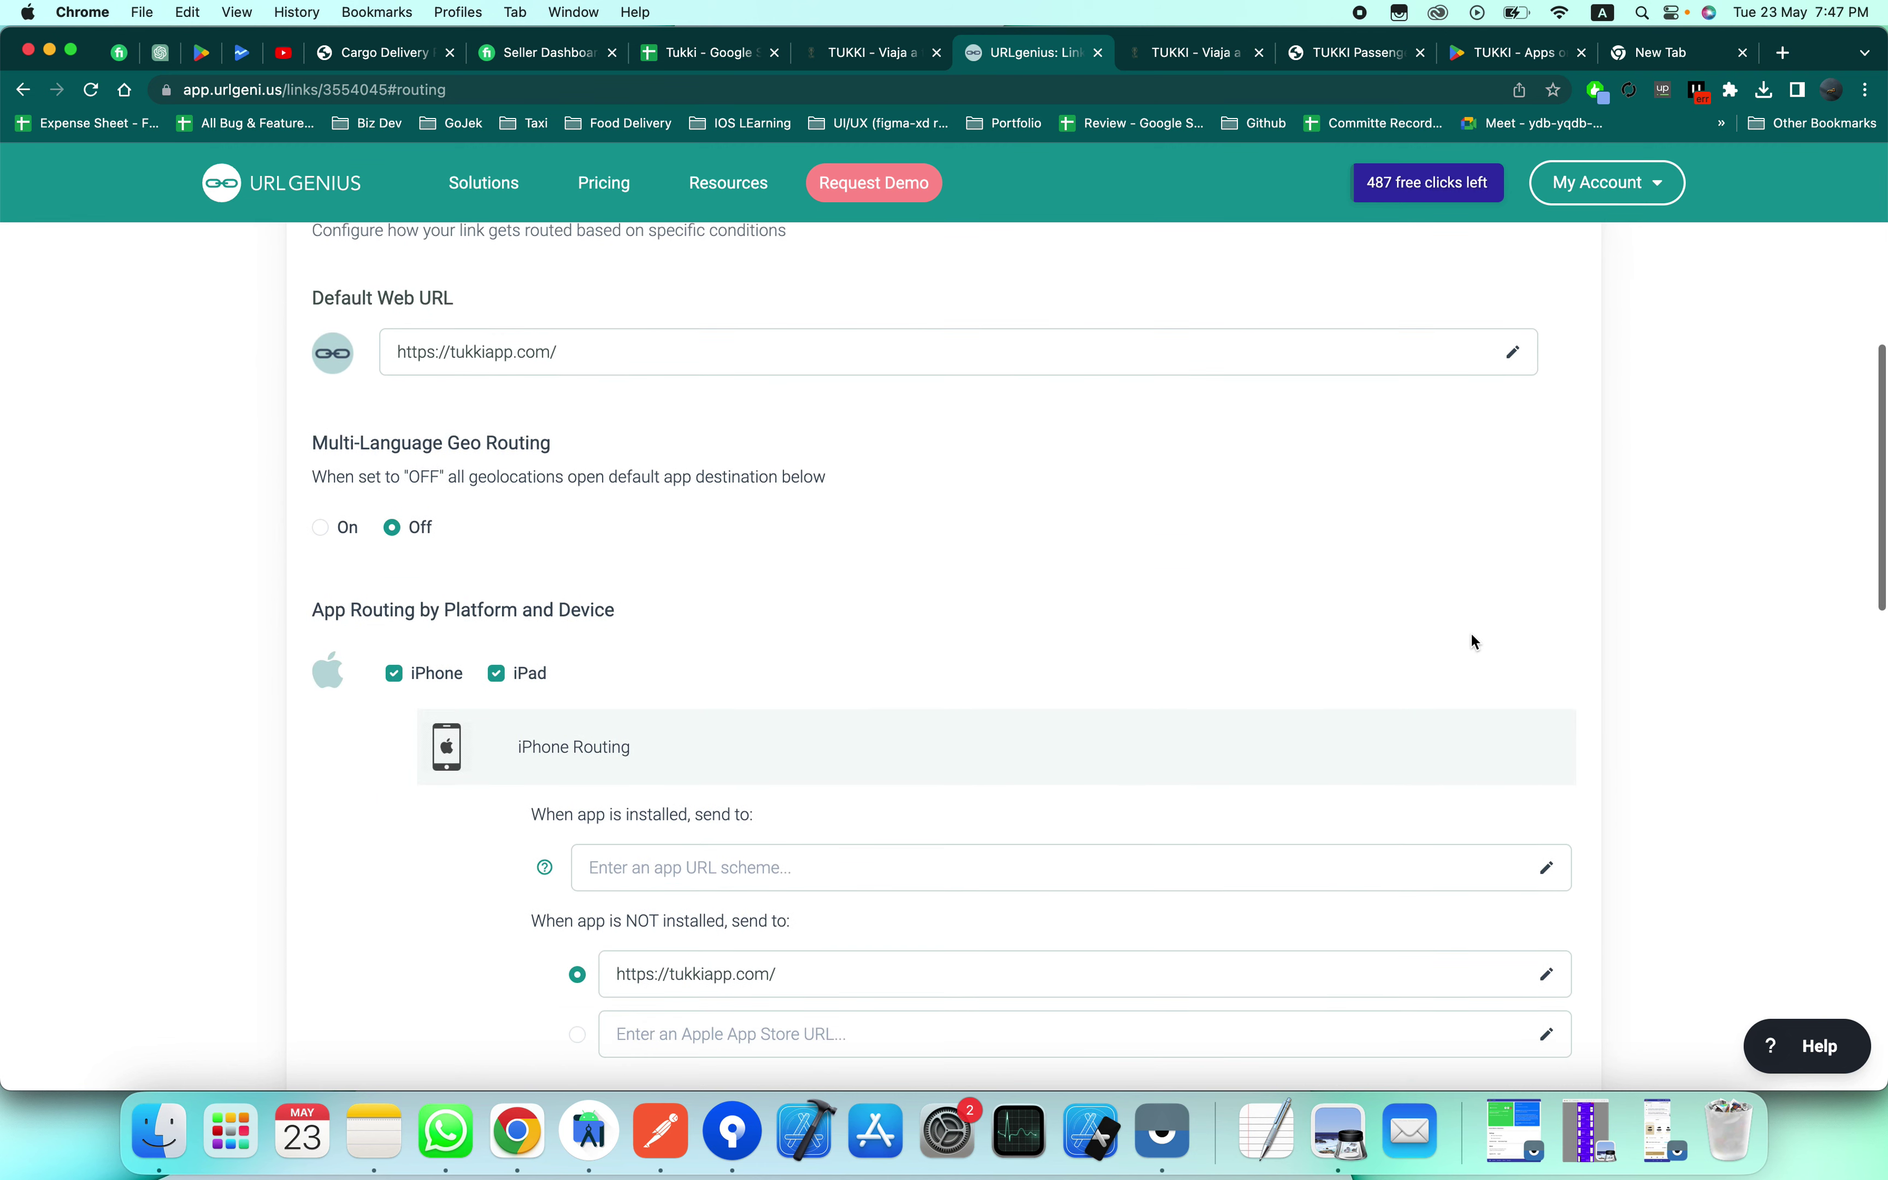
scroll(1471, 640, down, 3)
scroll(1471, 641, down, 4)
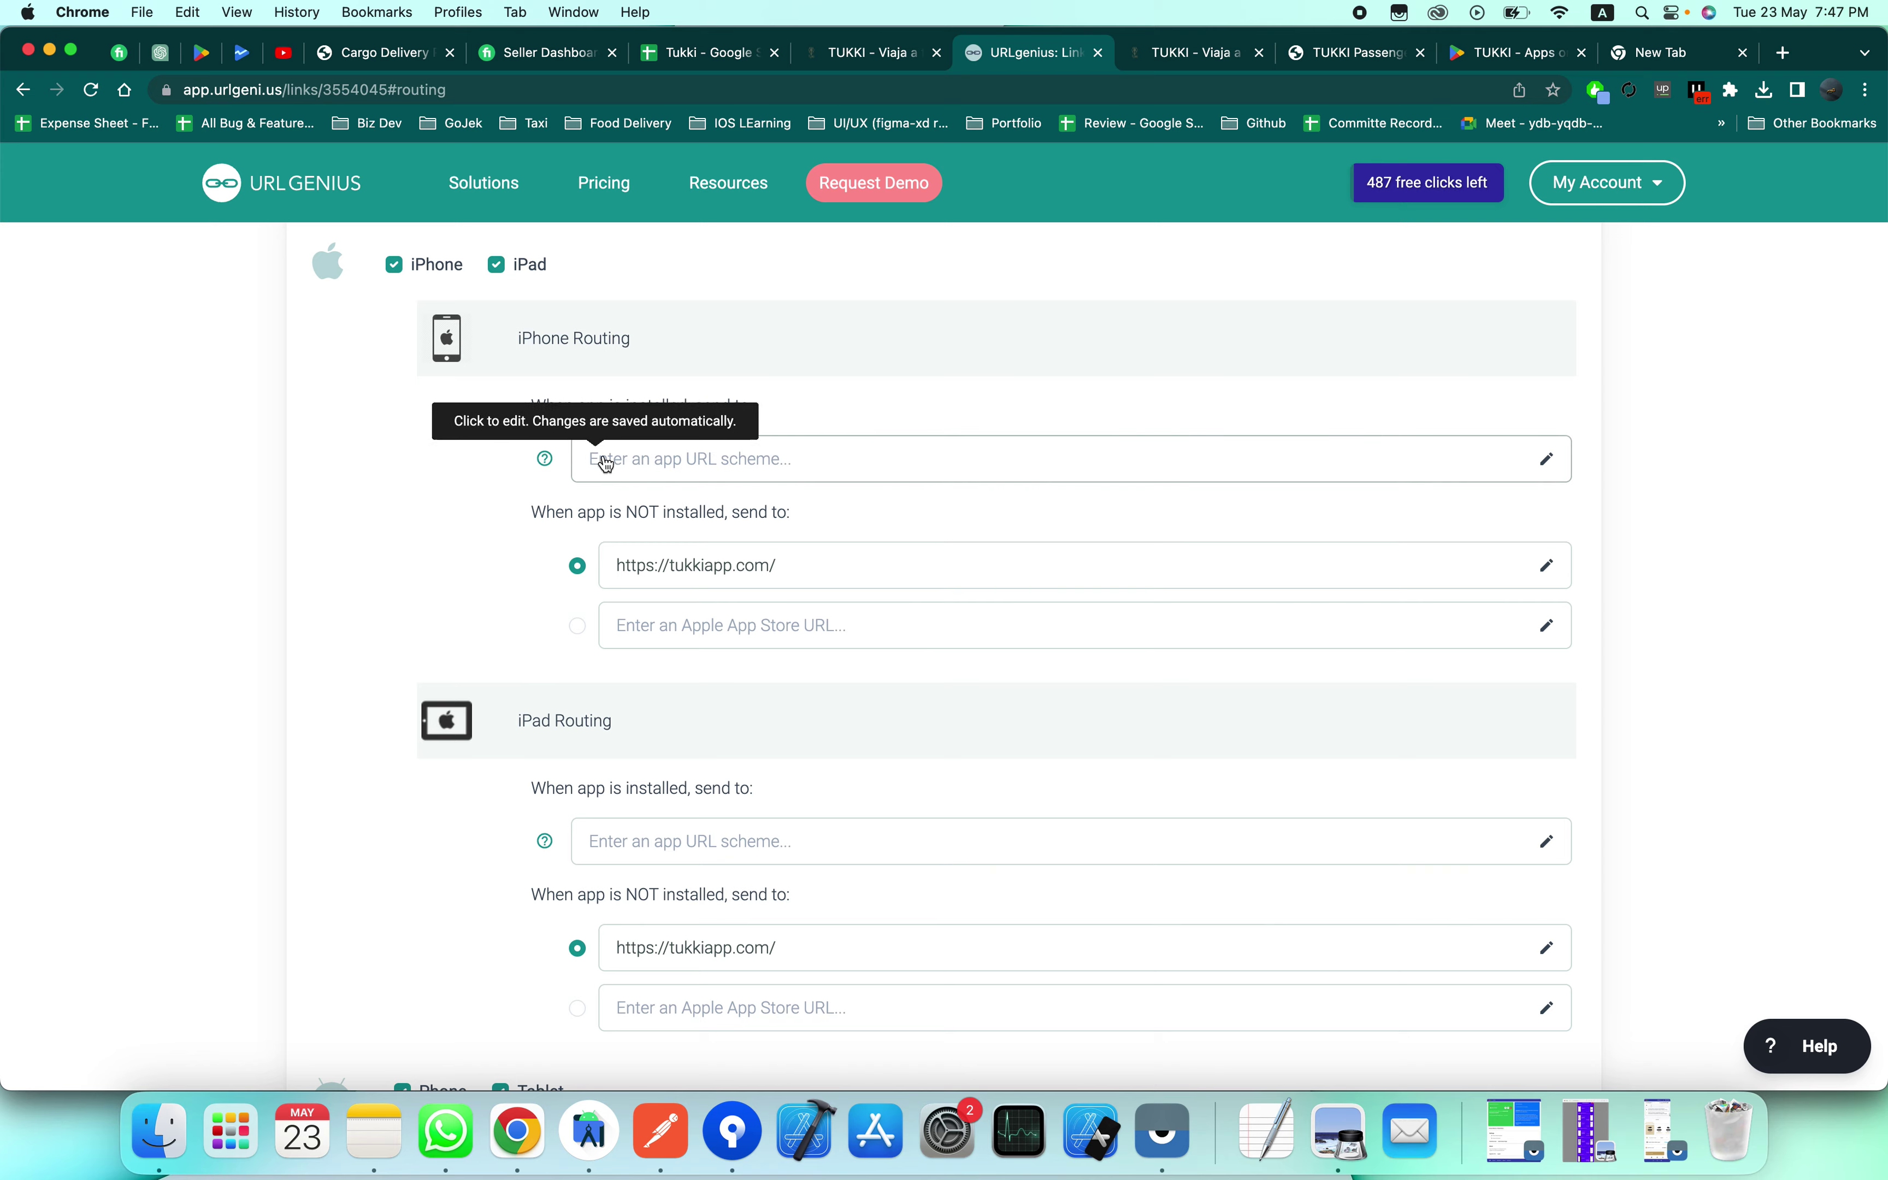
Step: Copy the App Url Scheme from the QR Code note back to URLgenius
key(super+Tab)
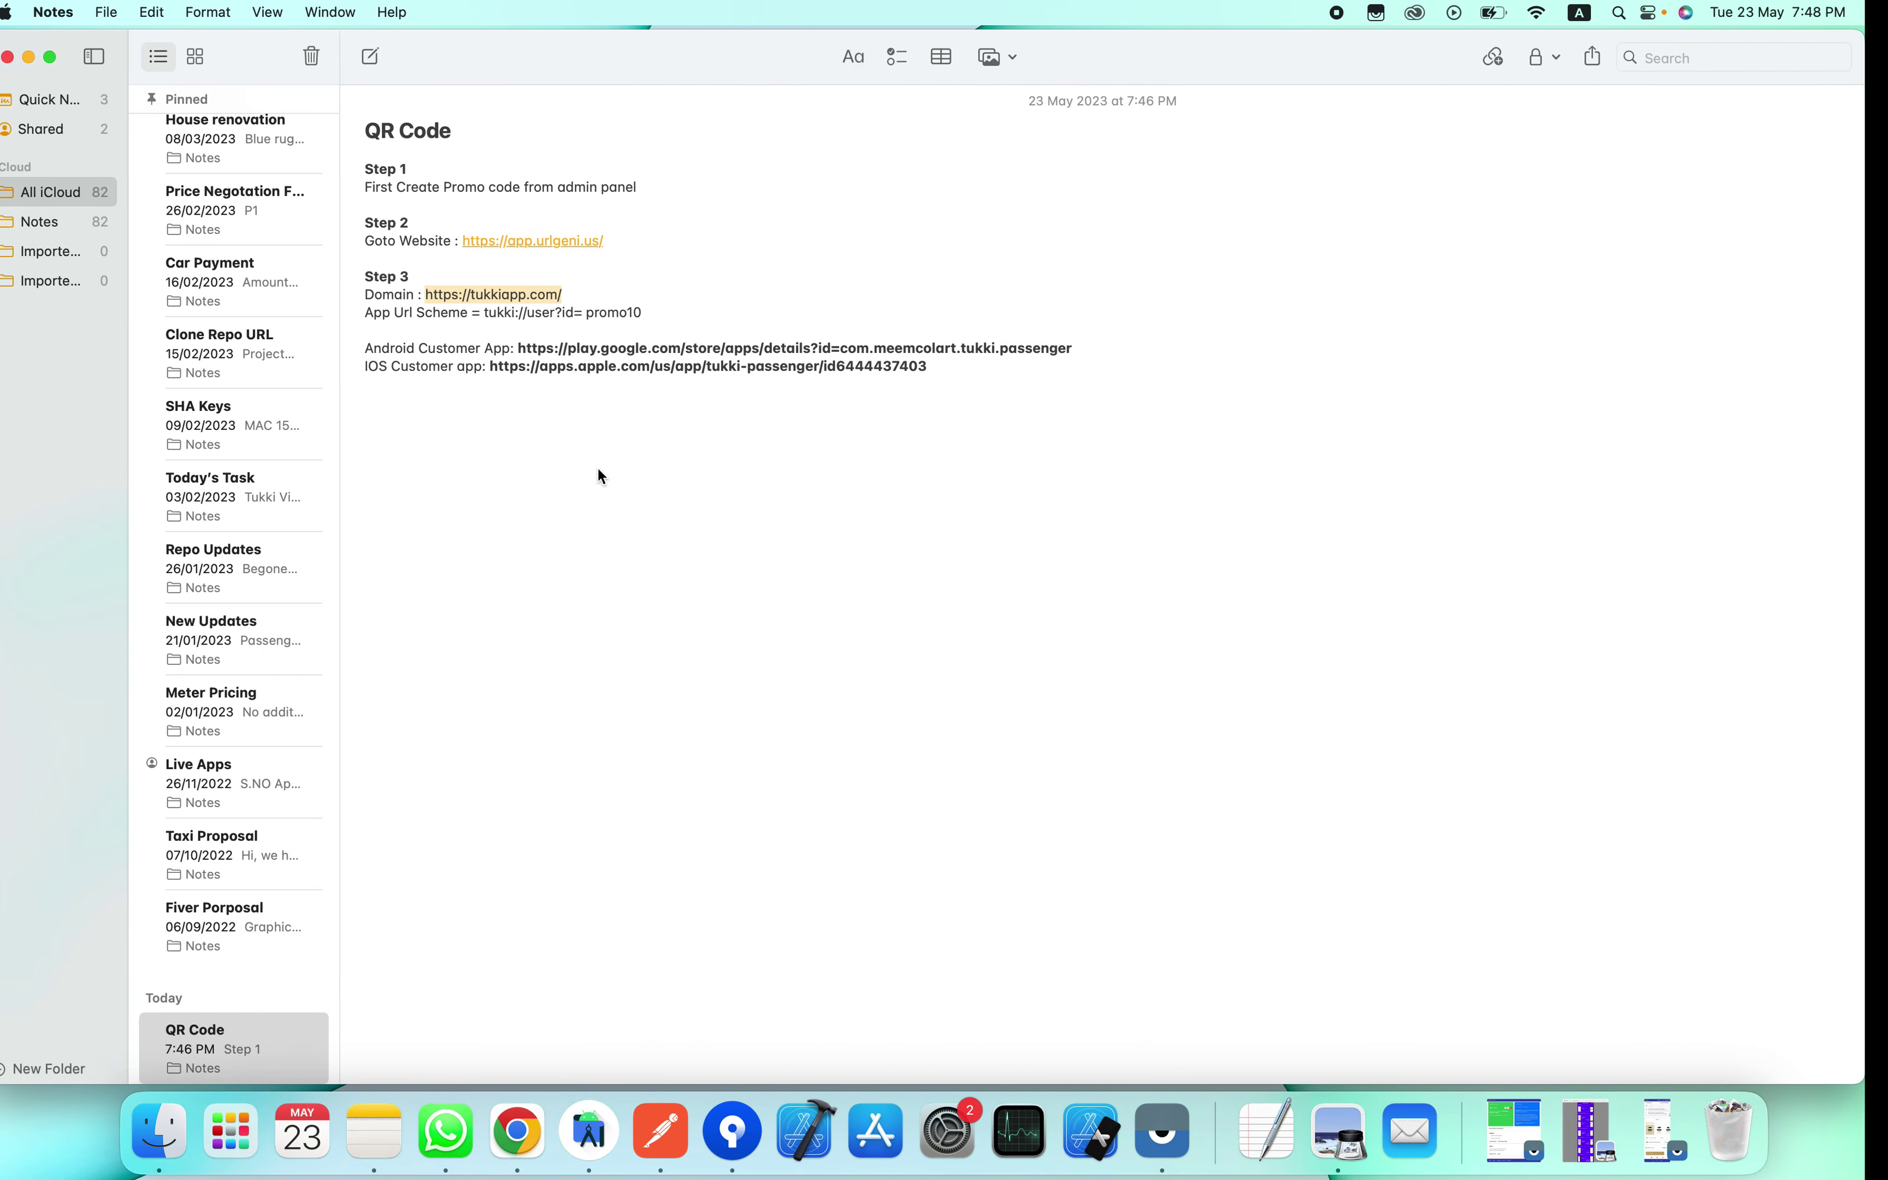
shift+click(509, 312)
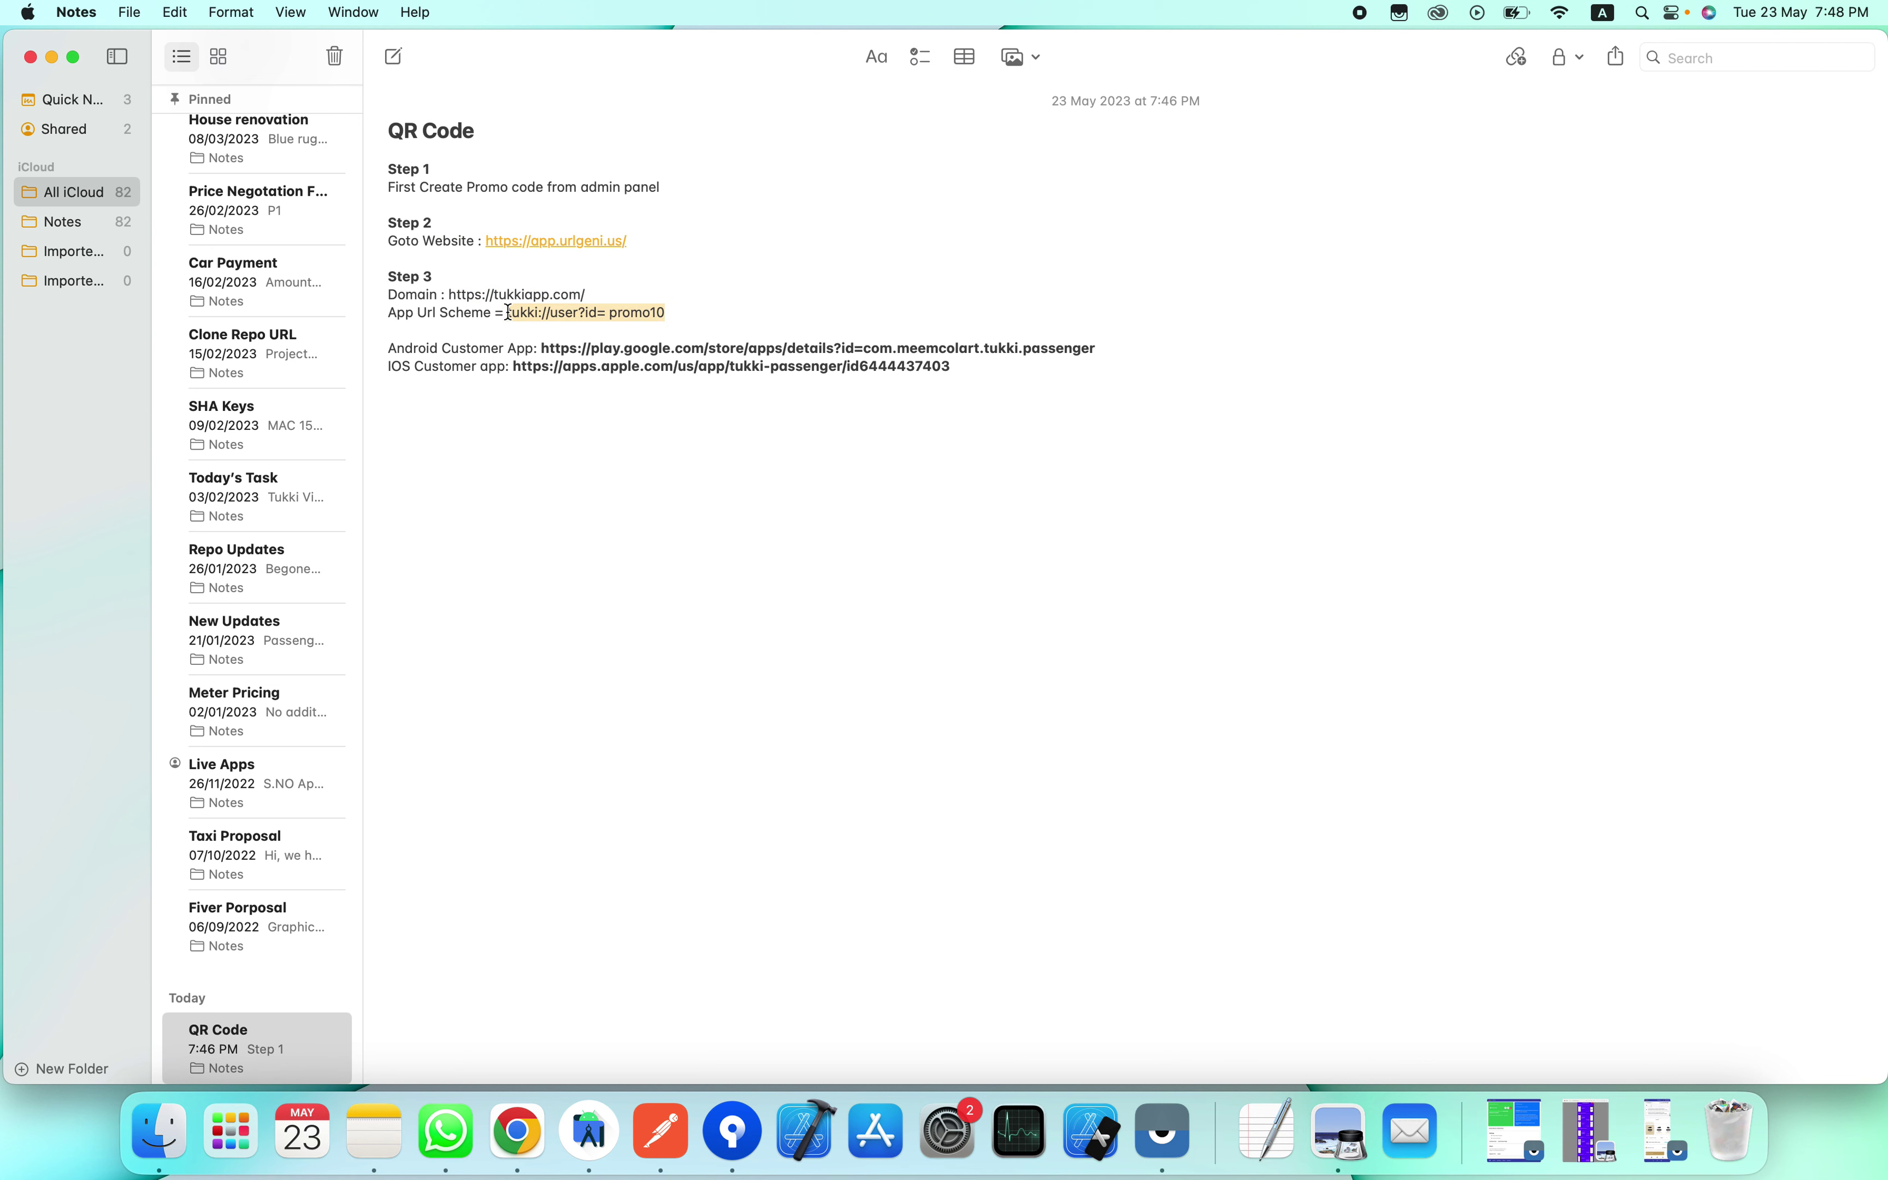
key(super+c)
key(super+Tab)
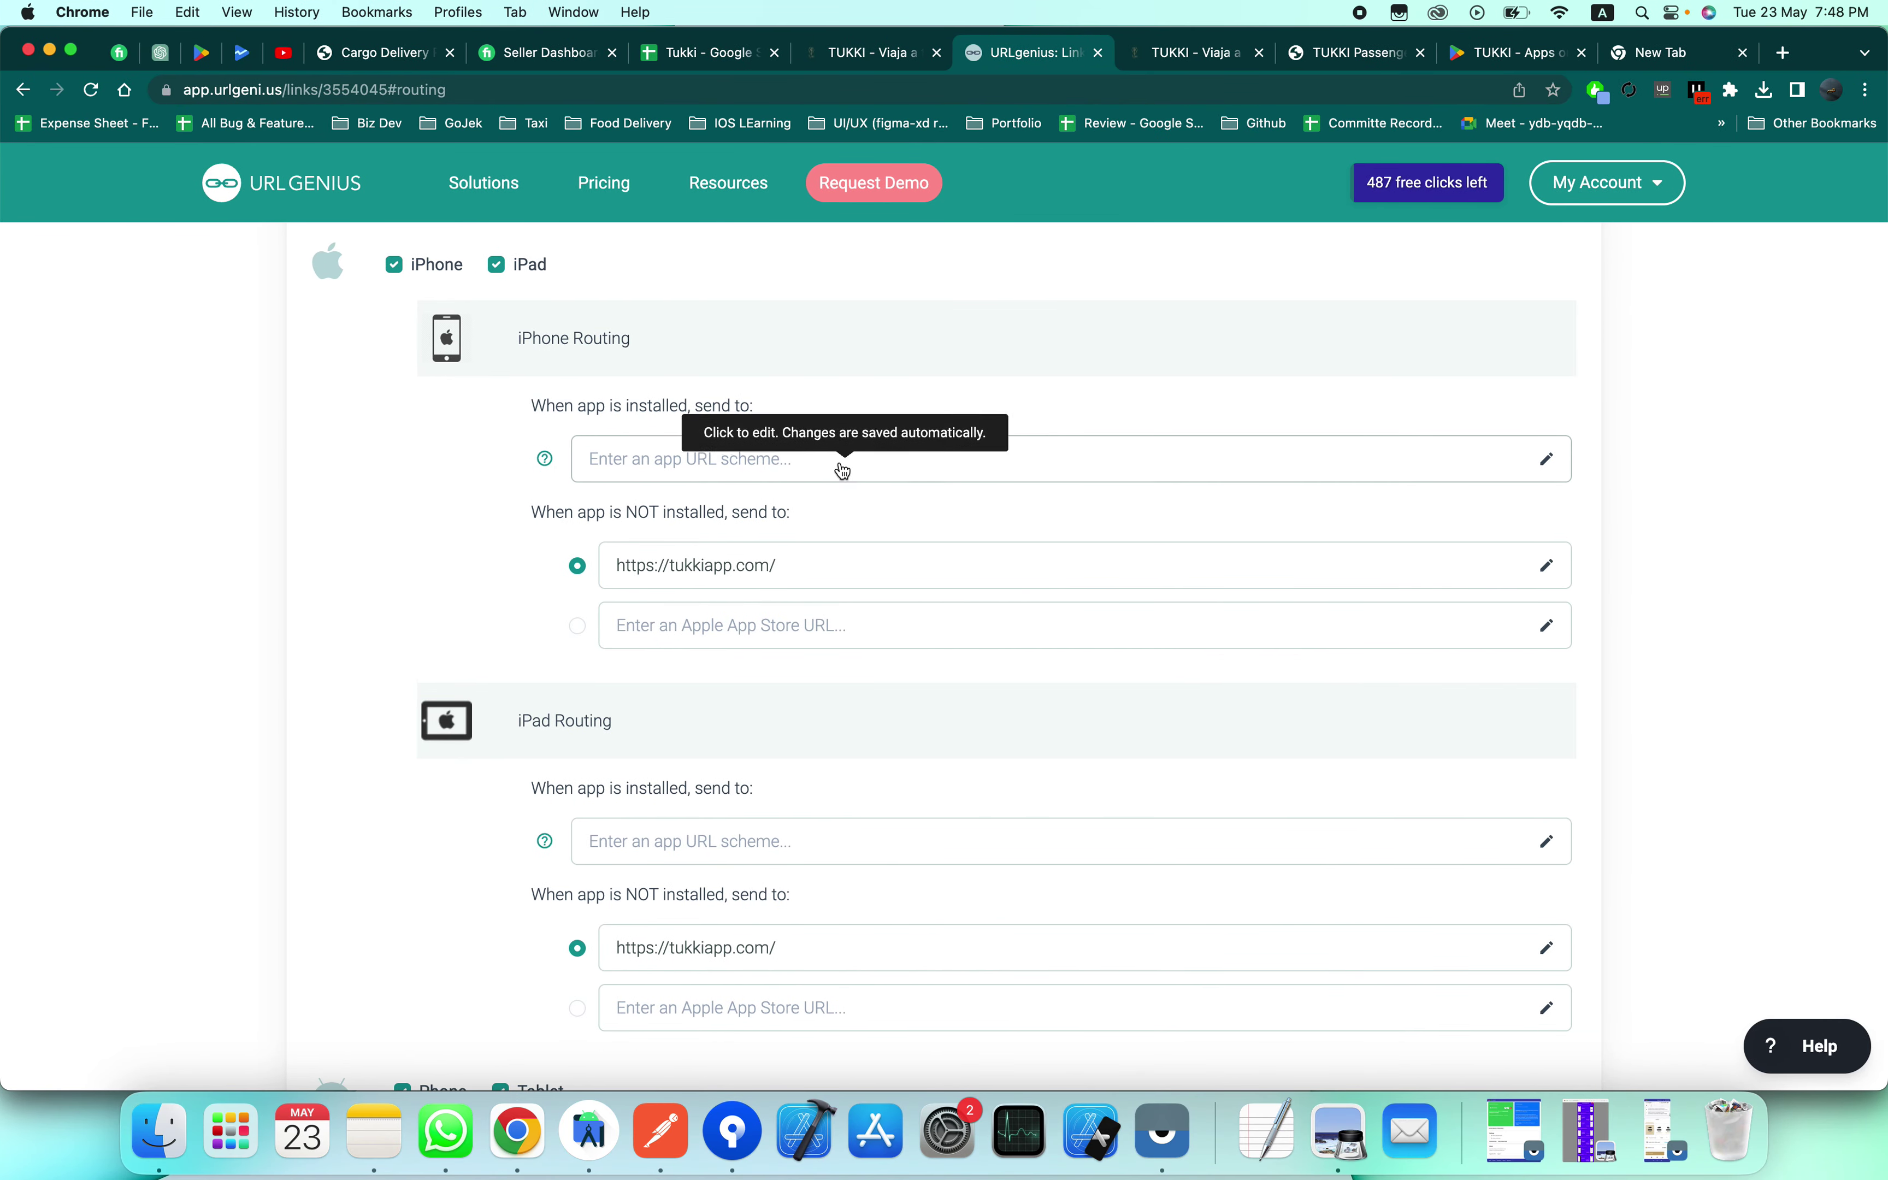
Step: Paste the app URL scheme into the iPad, Android phone and Android tablet installed-app fields
click(840, 465)
scroll(841, 465, down, 5)
click(725, 548)
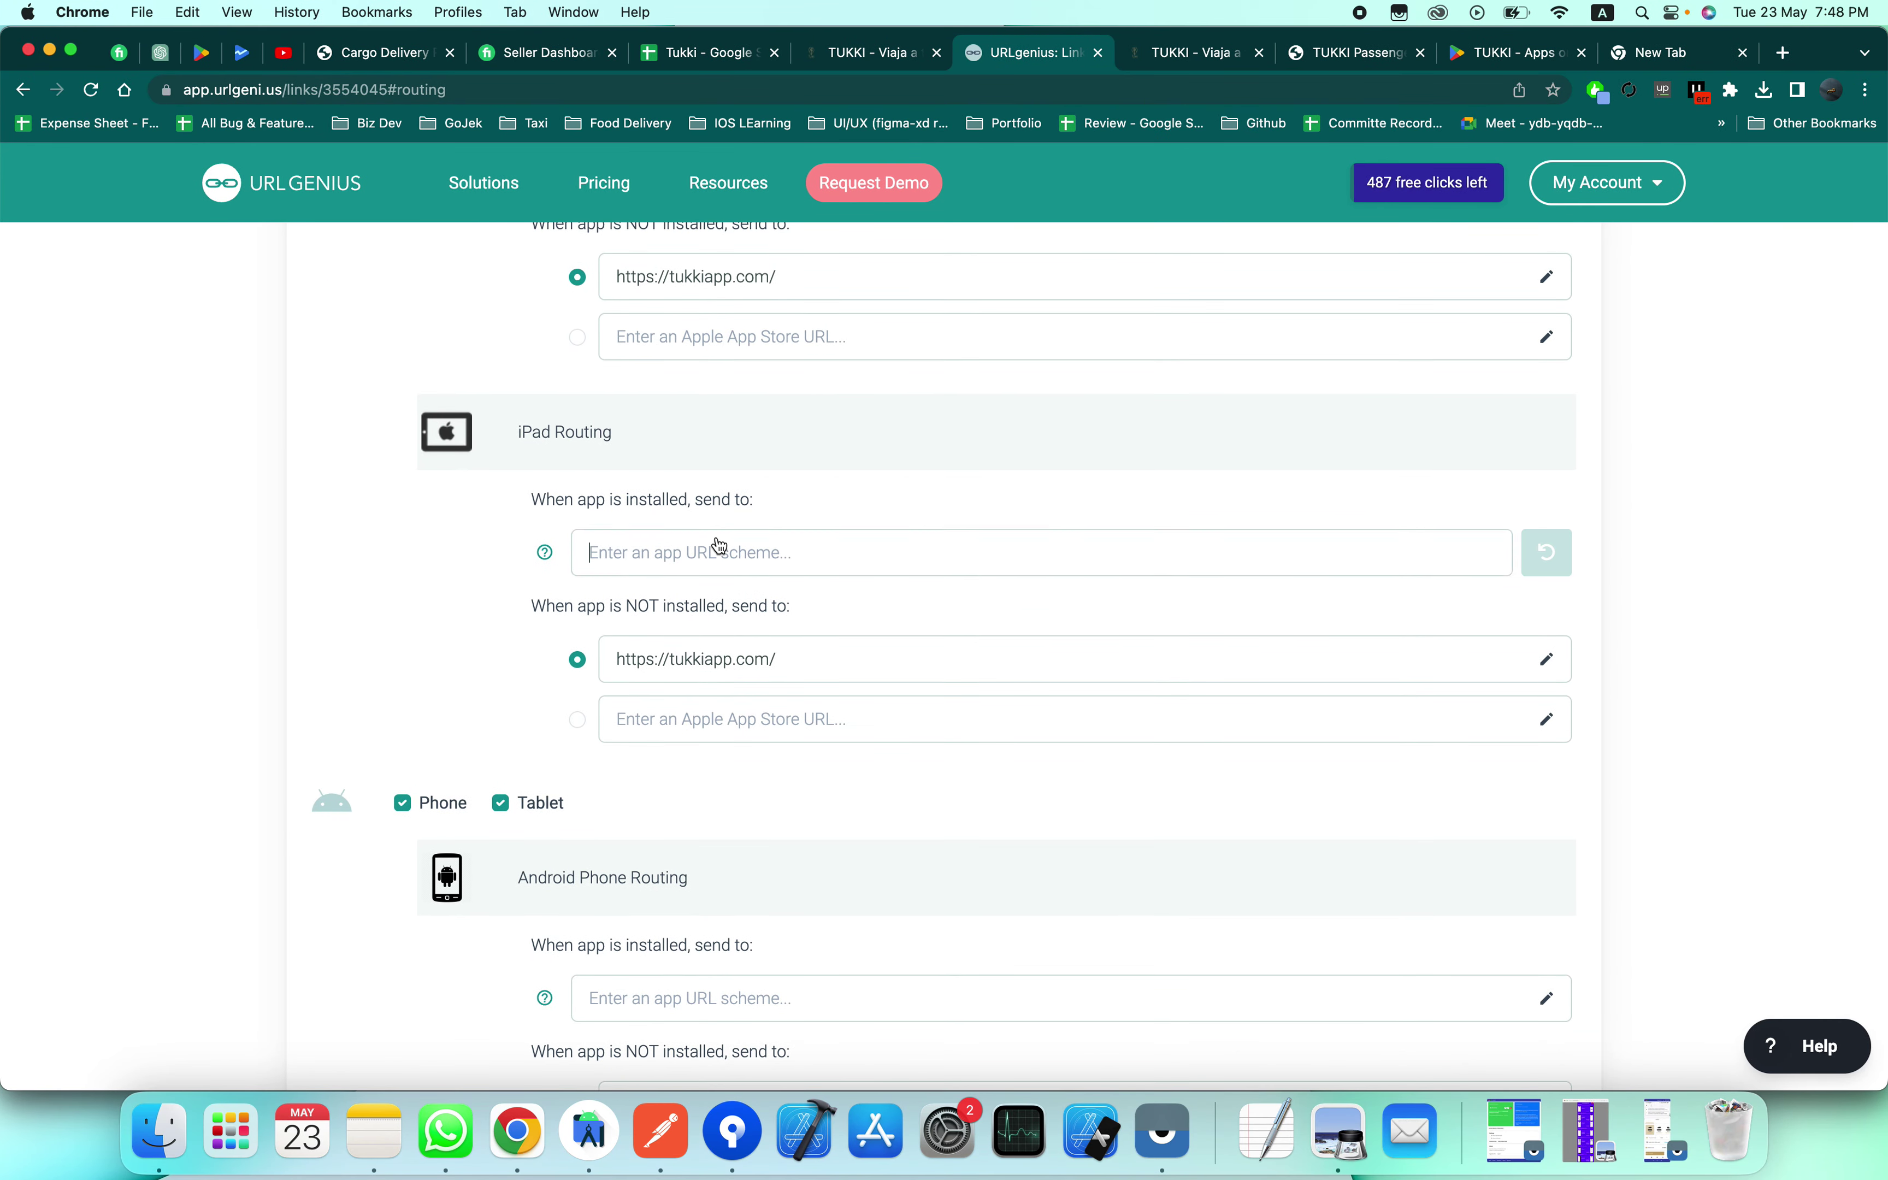
key(super+v)
scroll(721, 546, down, 2)
scroll(721, 546, down, 3)
click(624, 720)
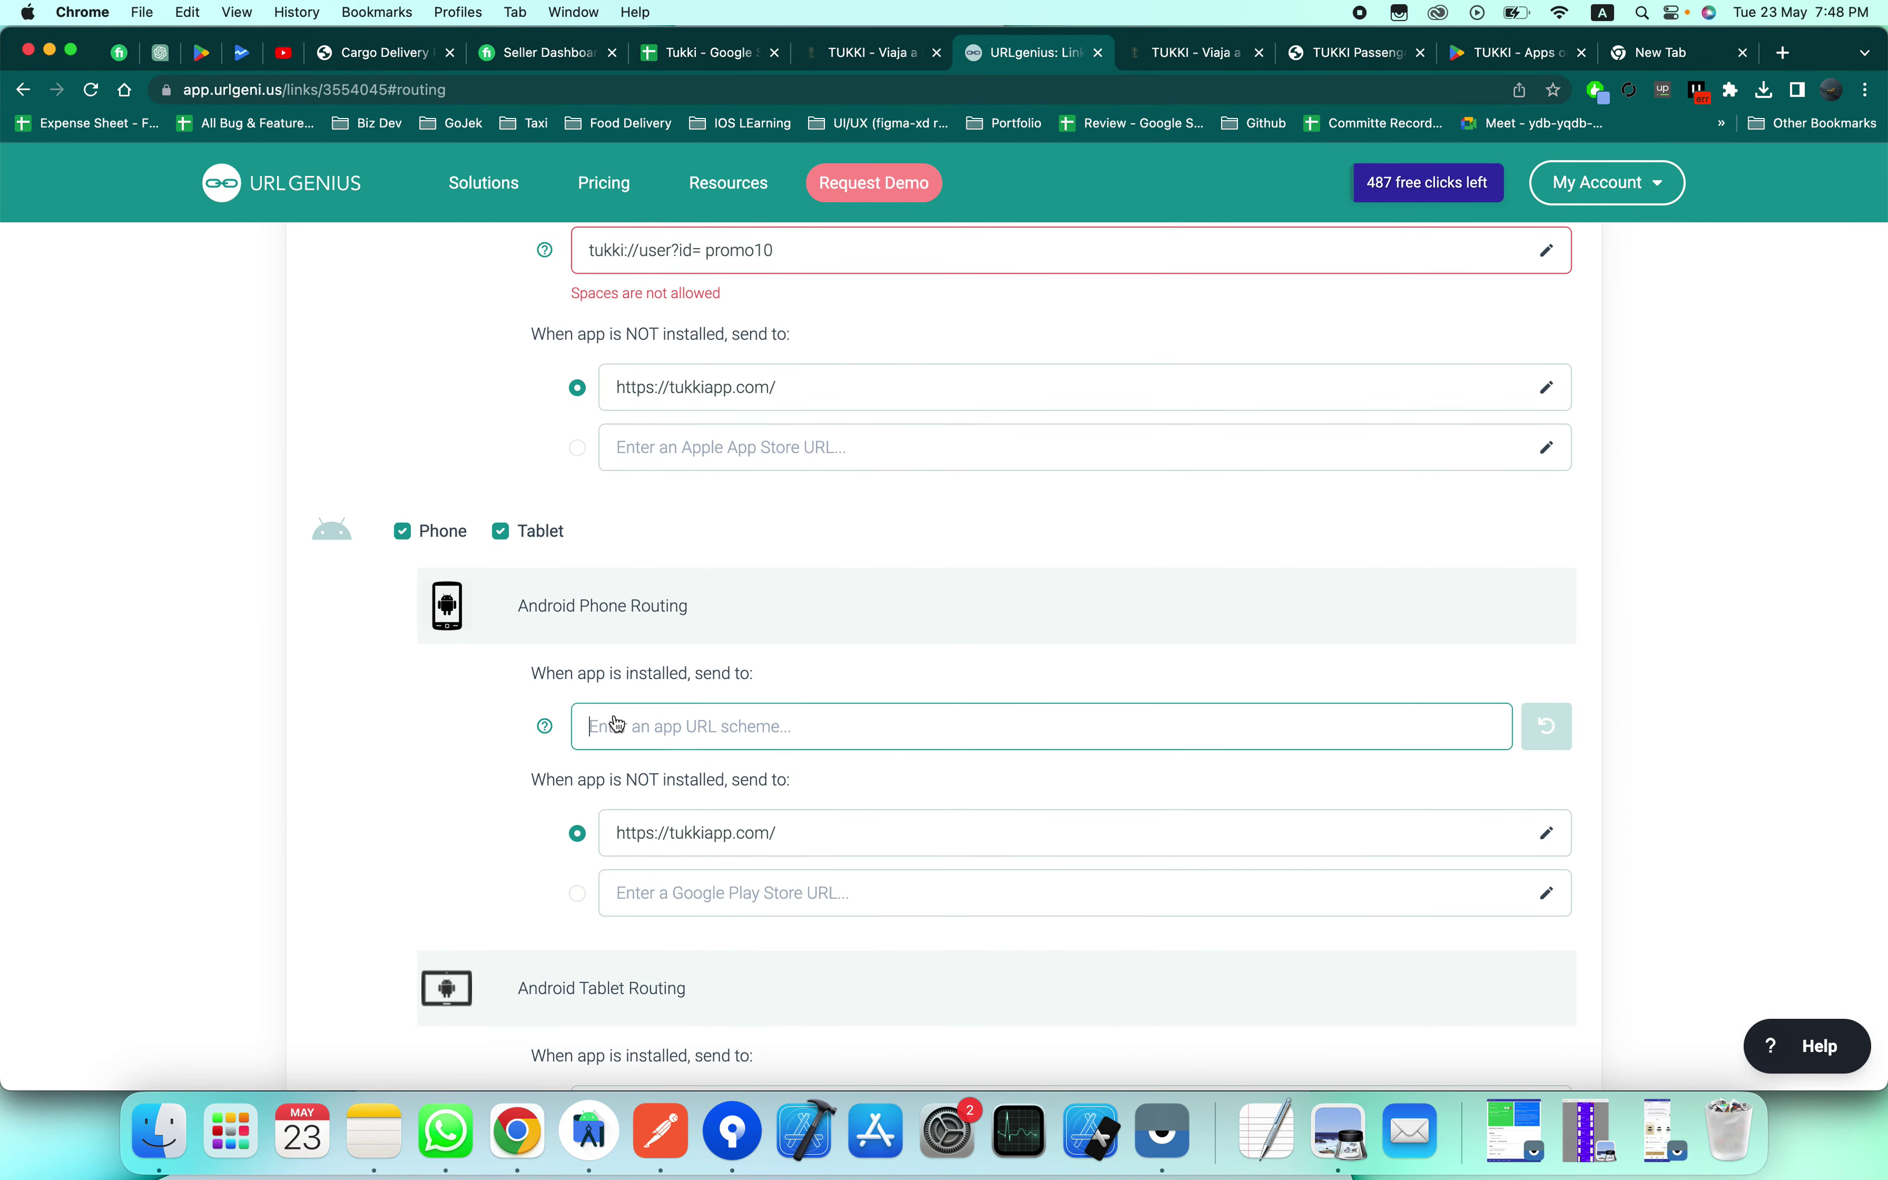
key(super+v)
scroll(624, 721, down, 5)
click(636, 722)
key(super+v)
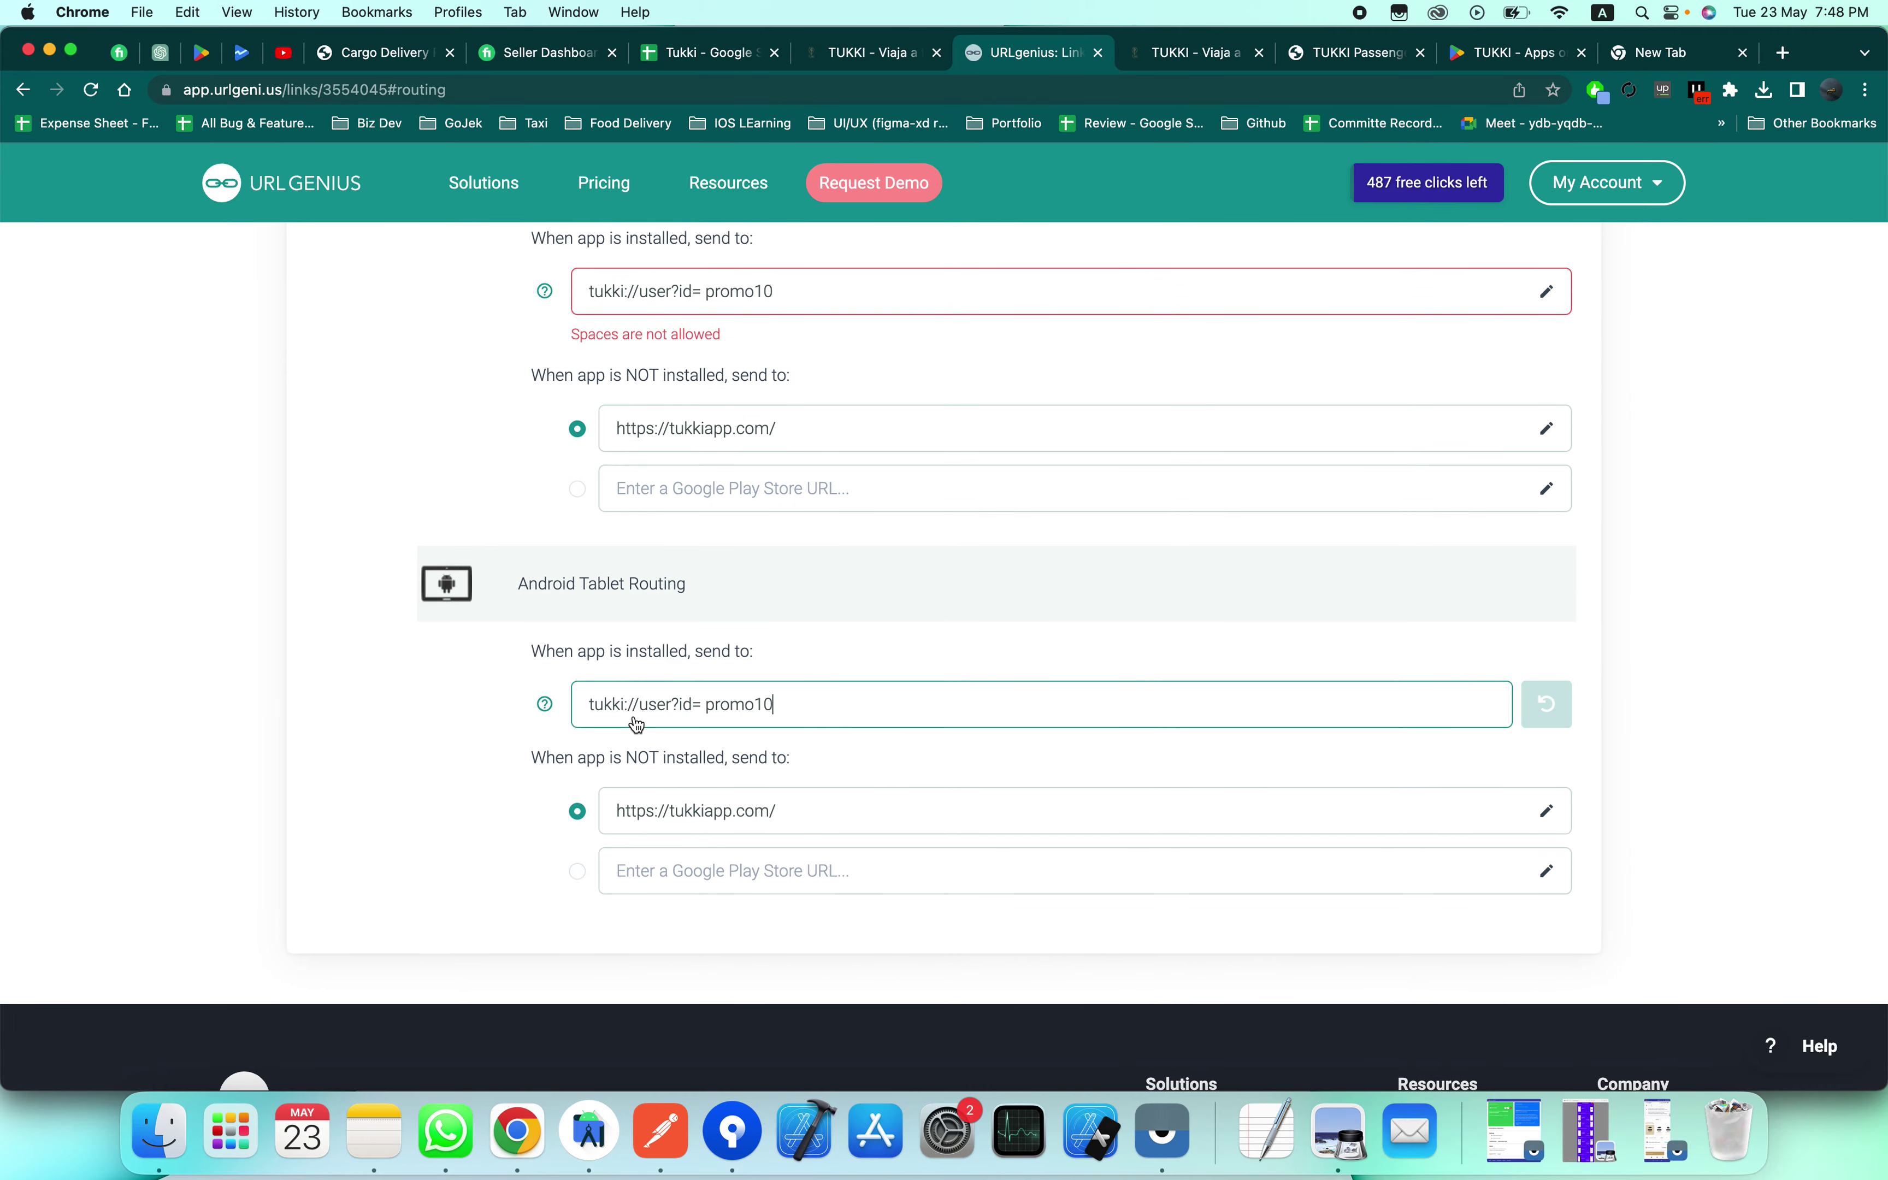
scroll(638, 726, up, 3)
scroll(636, 726, up, 5)
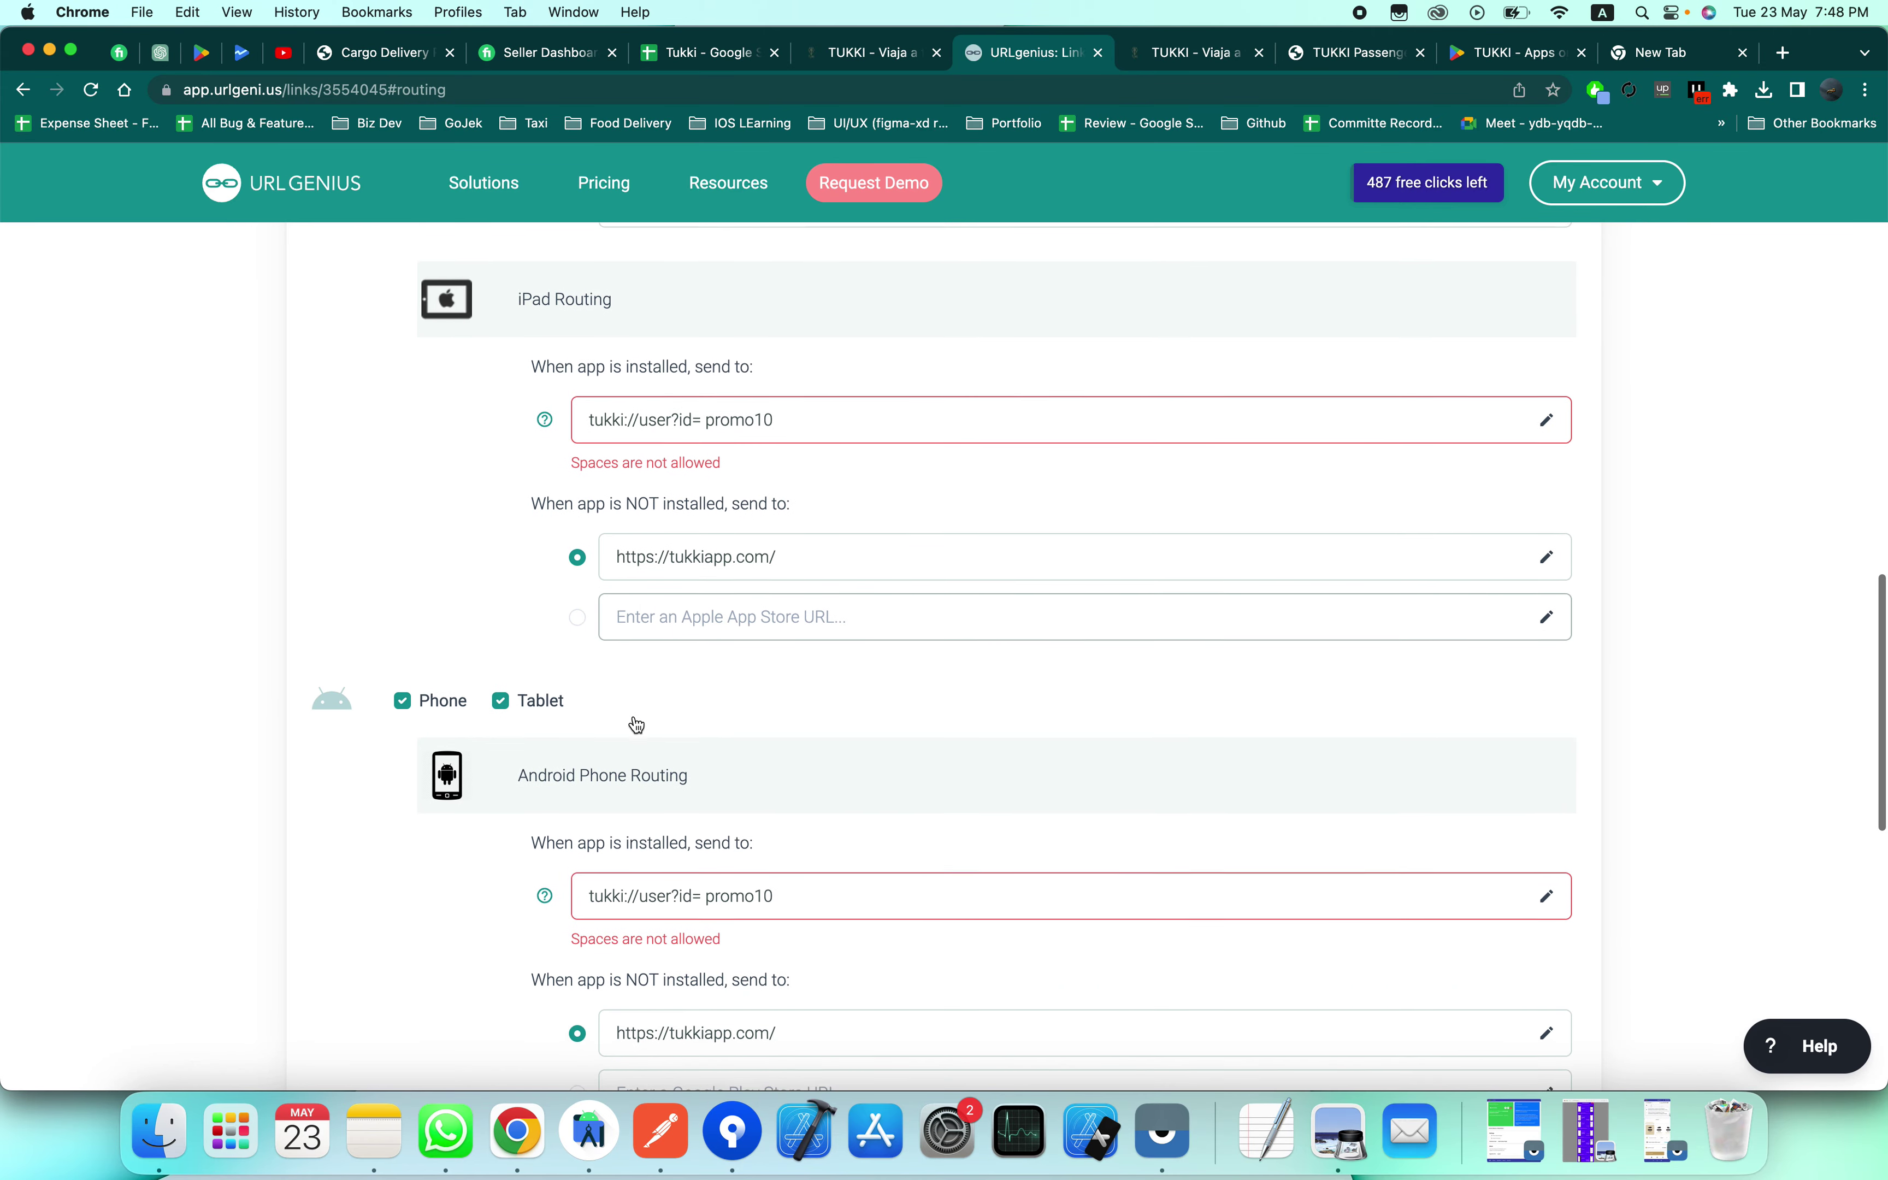
Step: Remove the space before promo10 so each field reads tukki://user?id=promo10
click(714, 870)
key(Left)
key(Left)
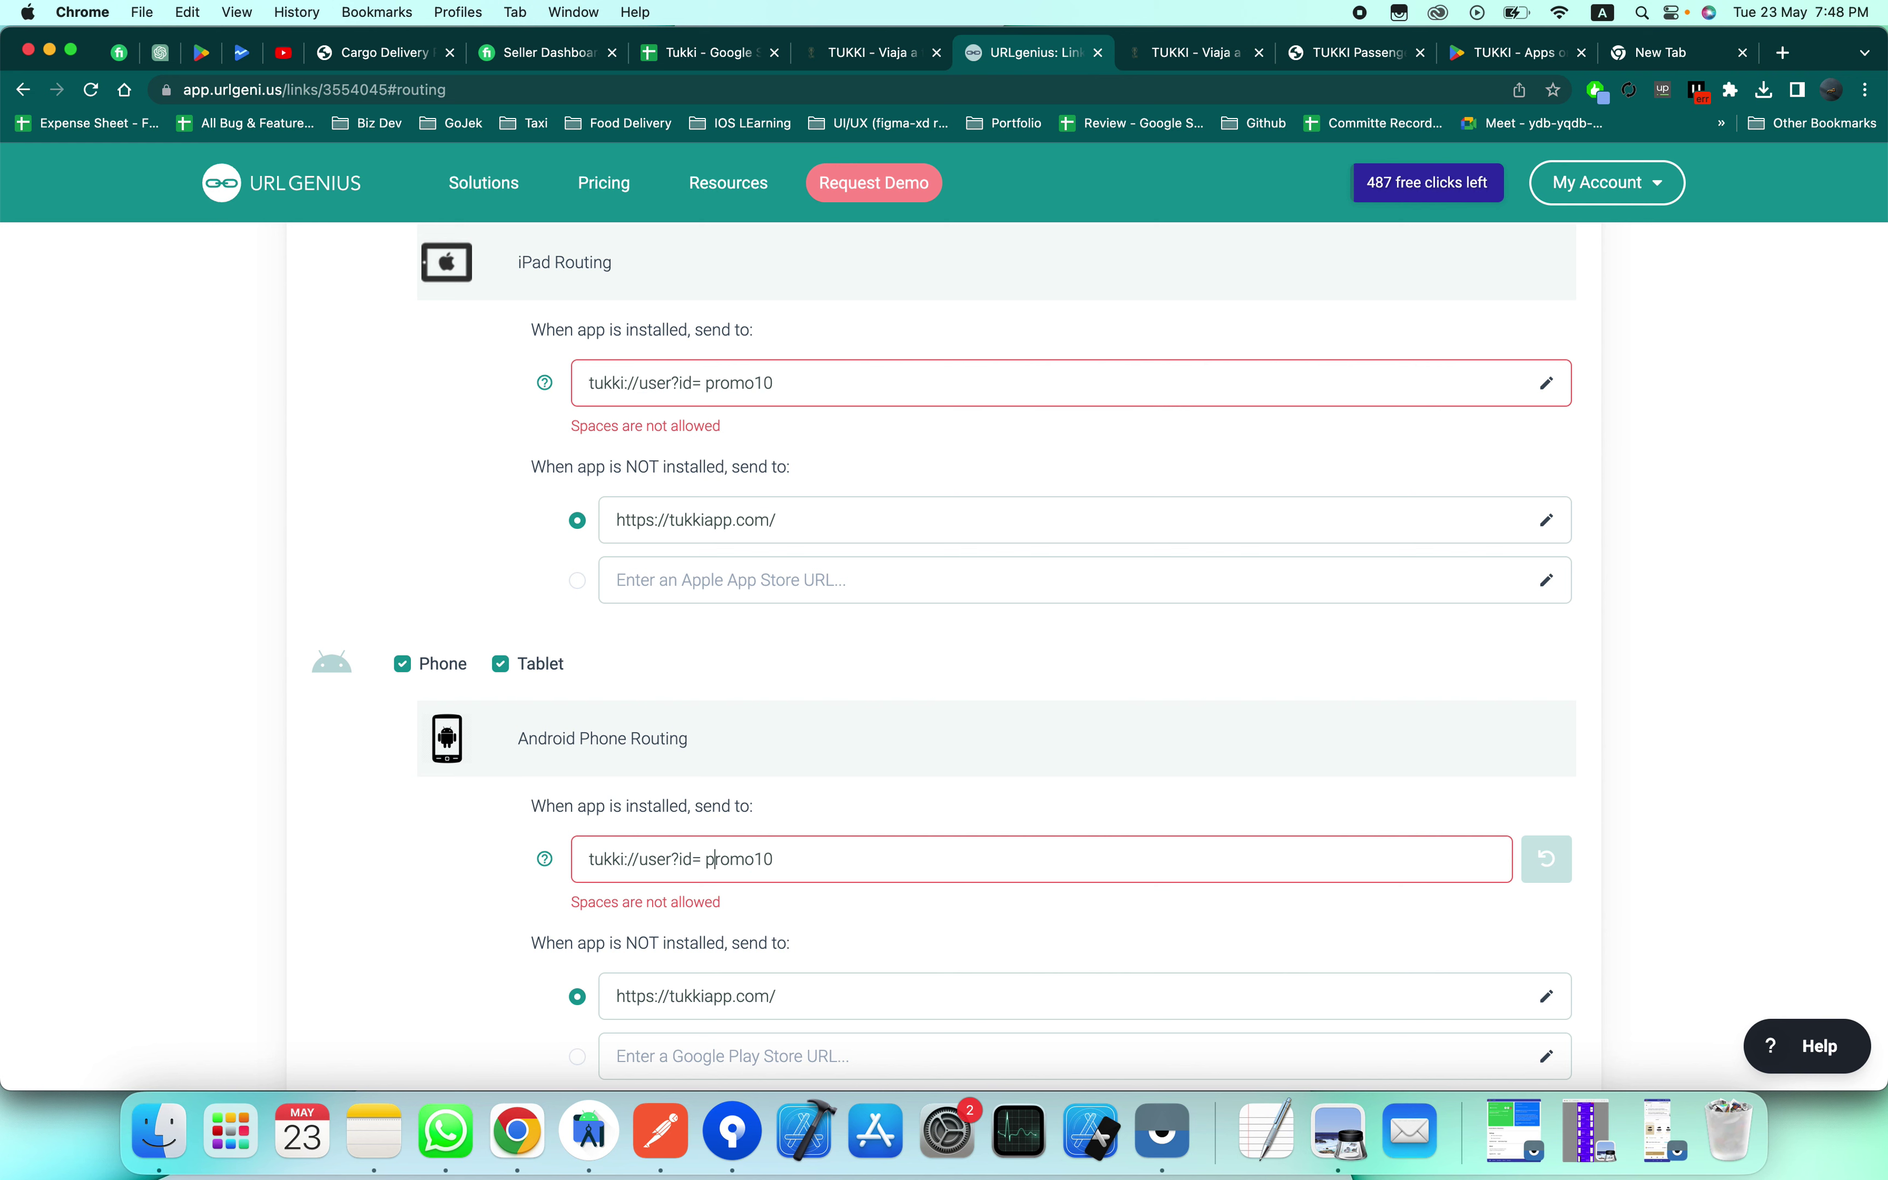
key(BackSpace)
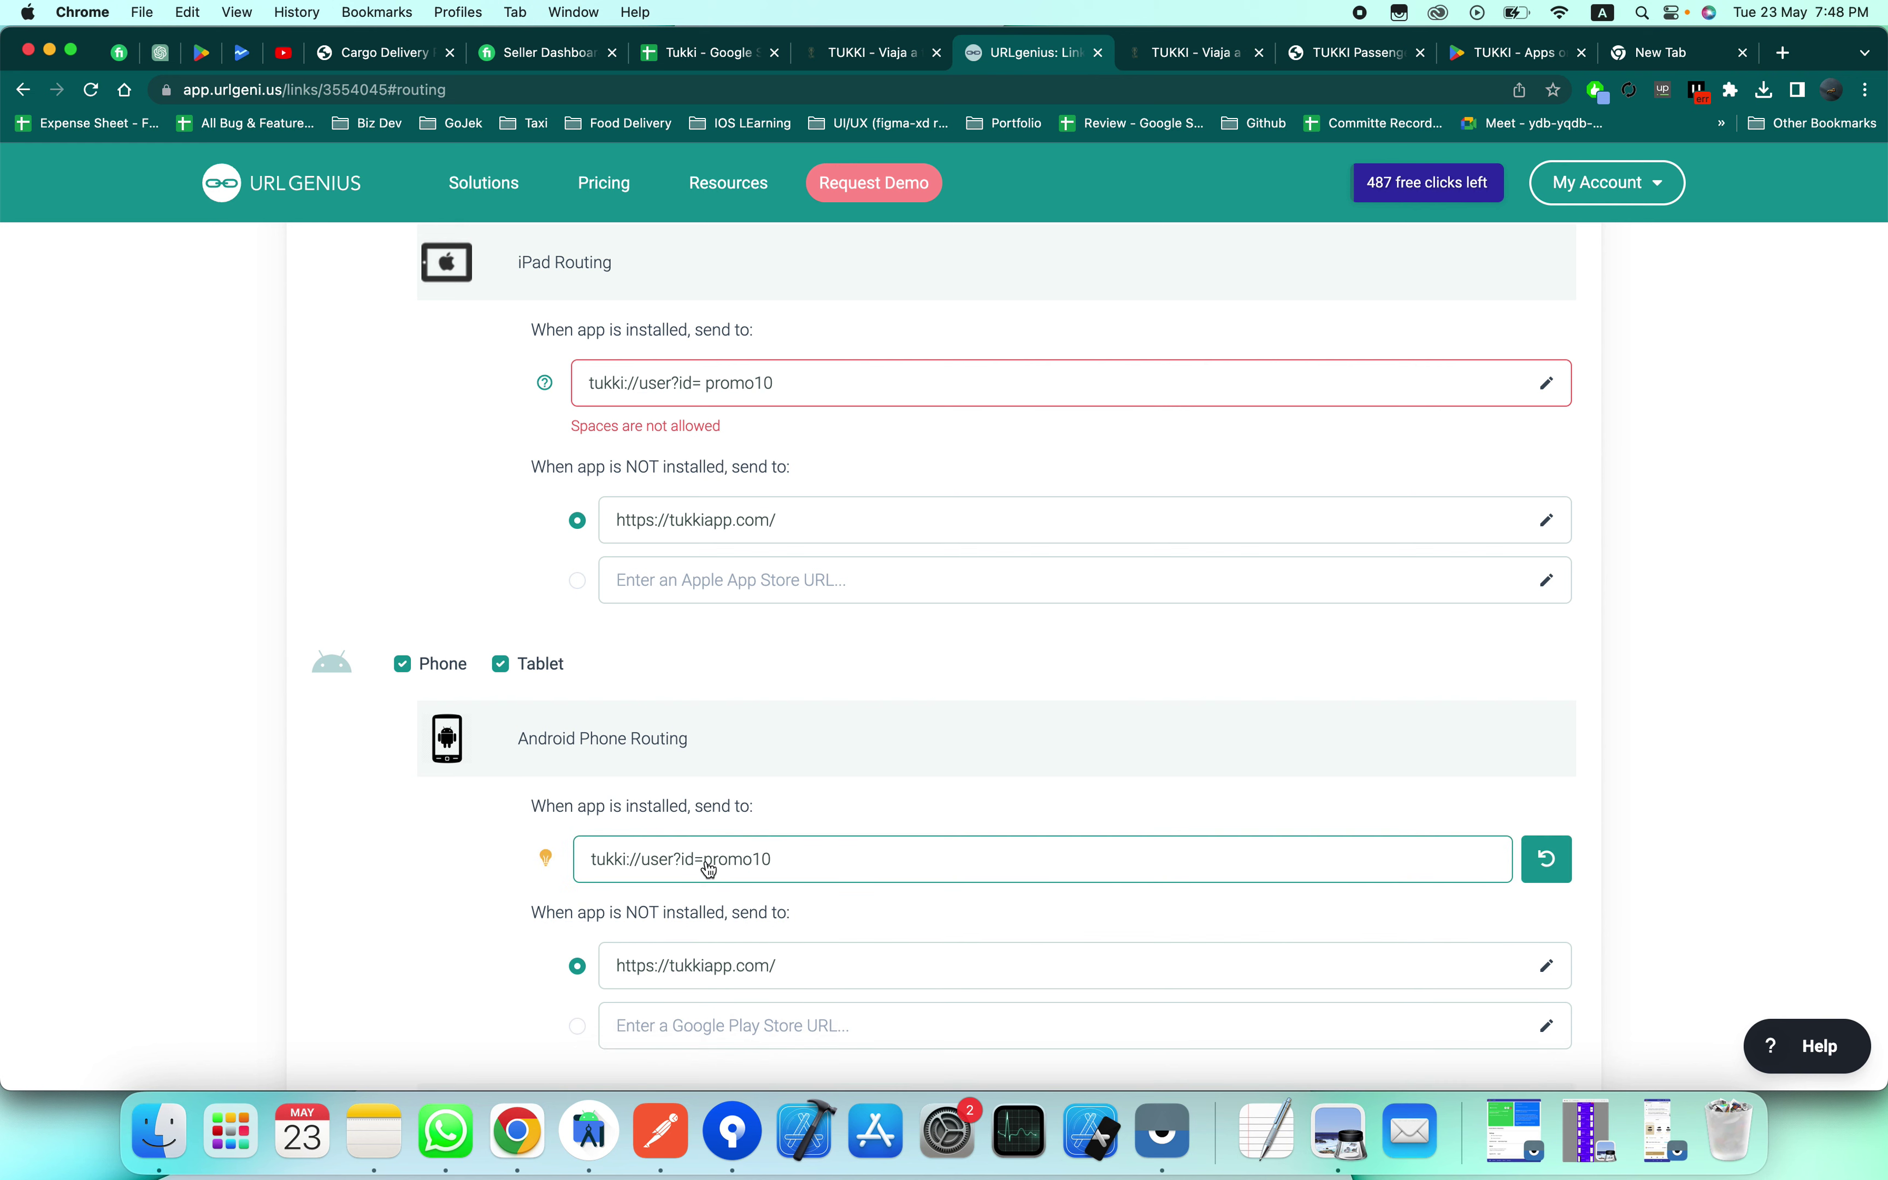
triple_click(710, 869)
scroll(813, 920, down, 5)
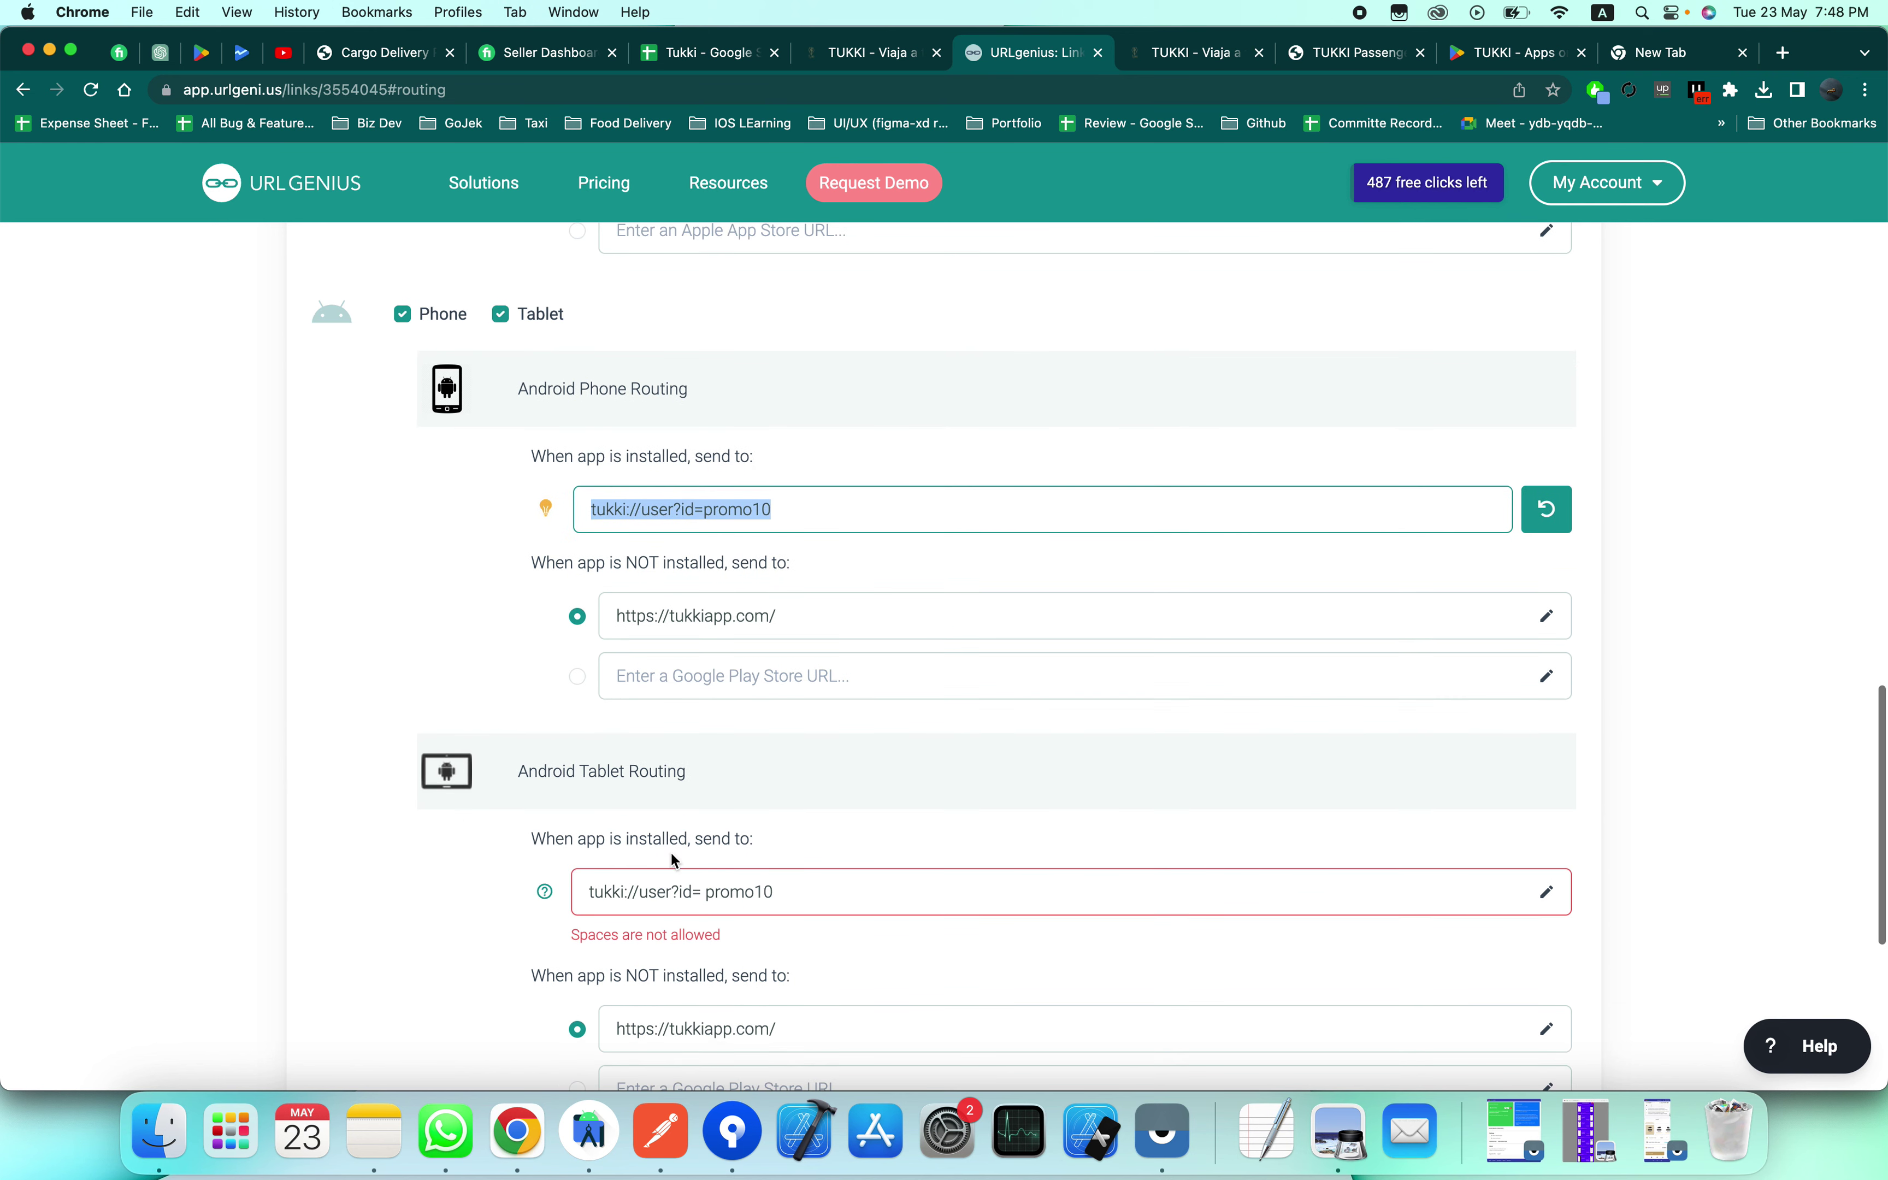
click(651, 894)
scroll(645, 885, up, 8)
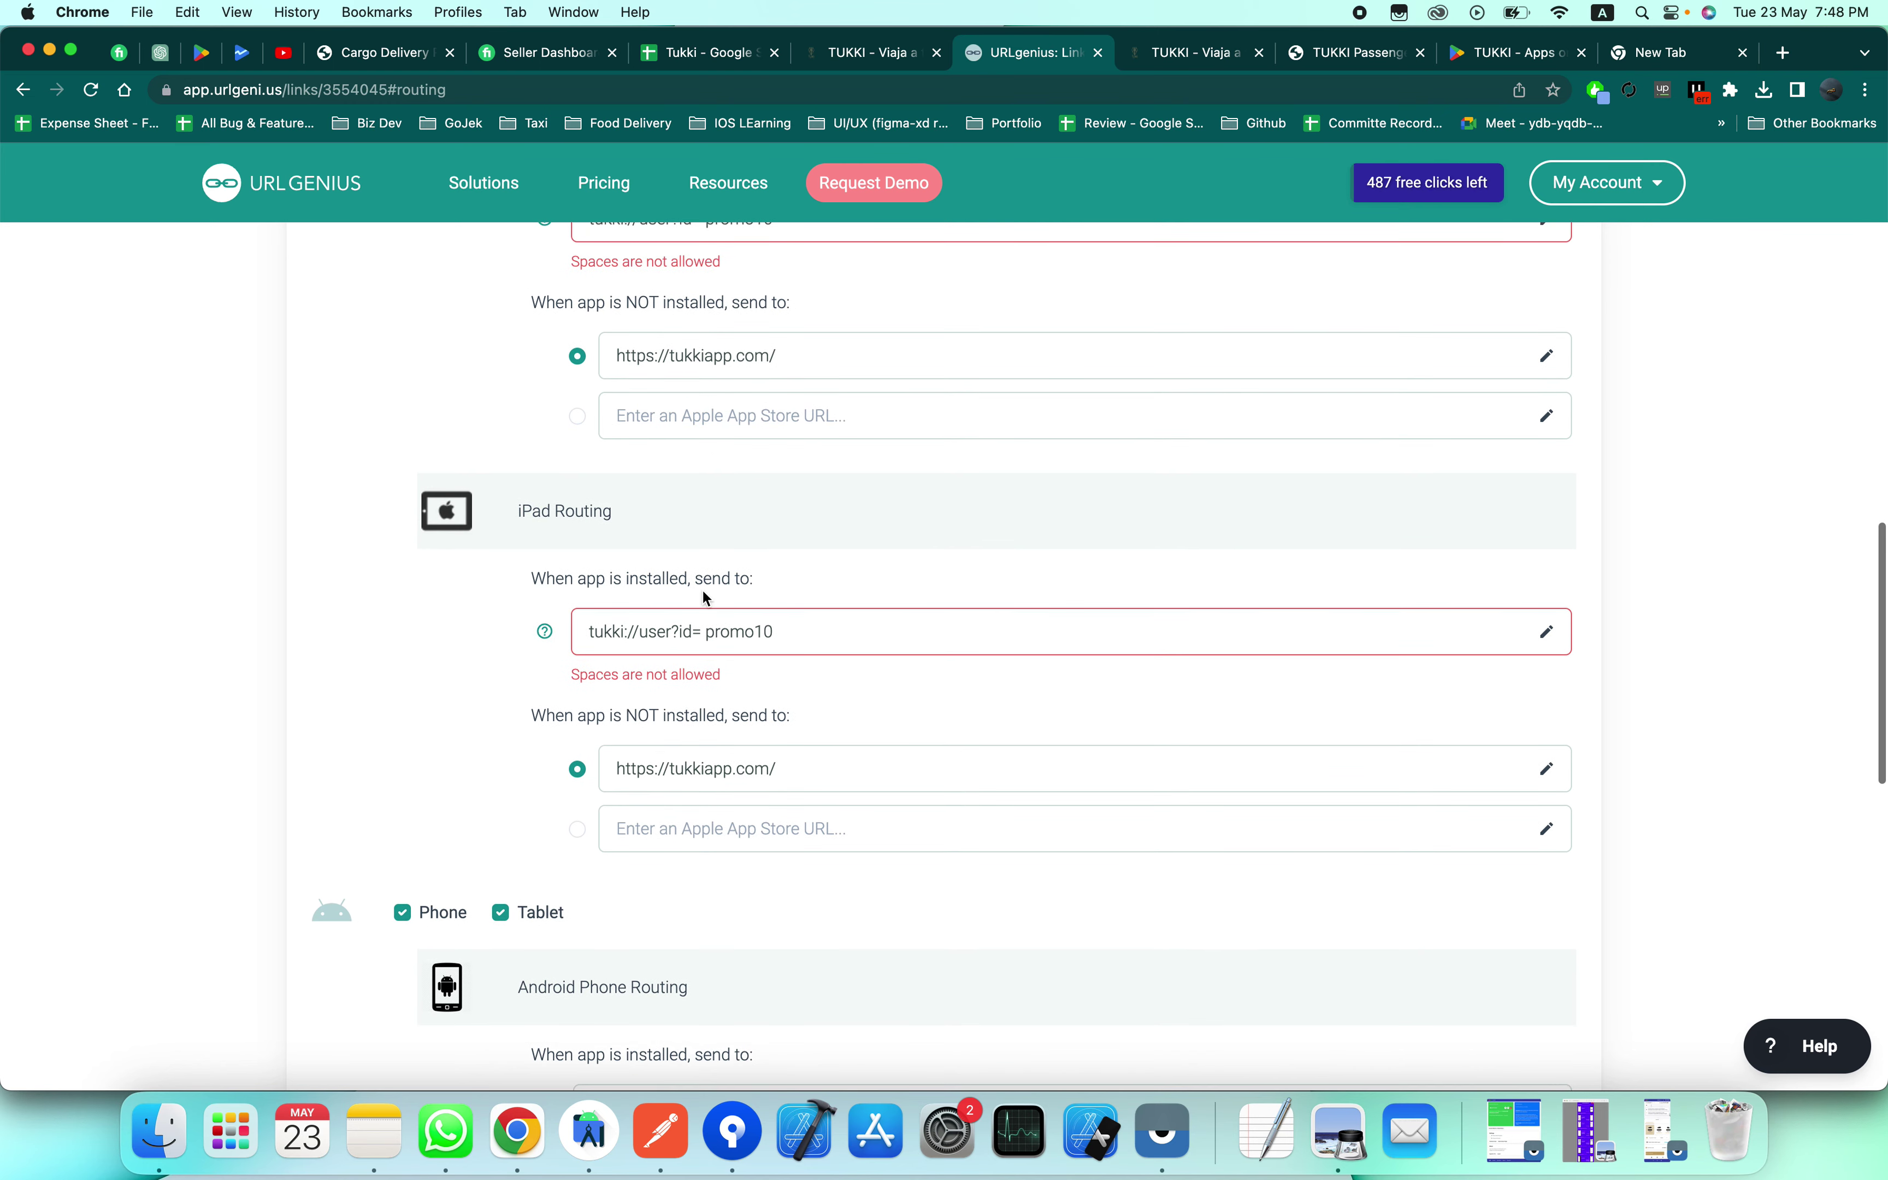
click(647, 636)
scroll(647, 636, up, 5)
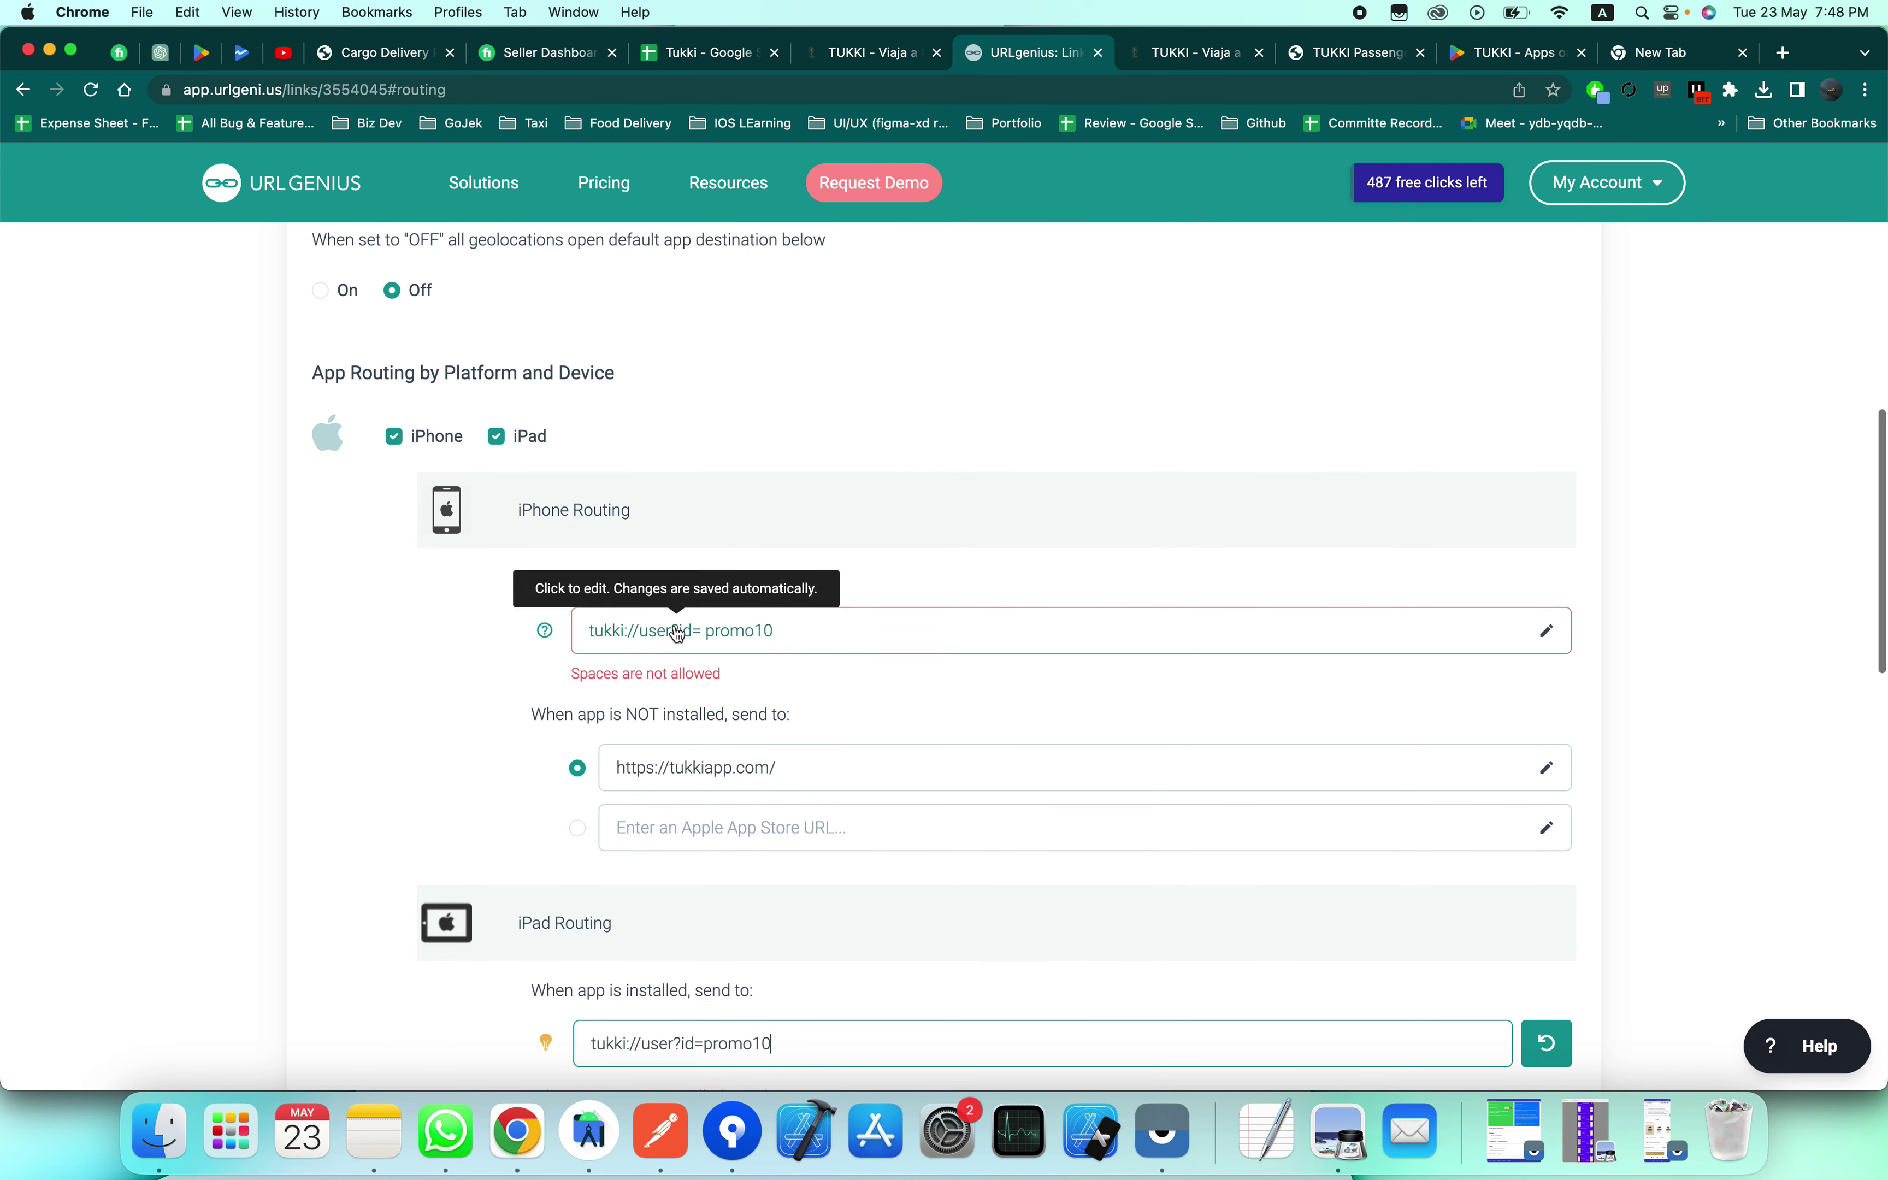
double_click(665, 632)
key(Return)
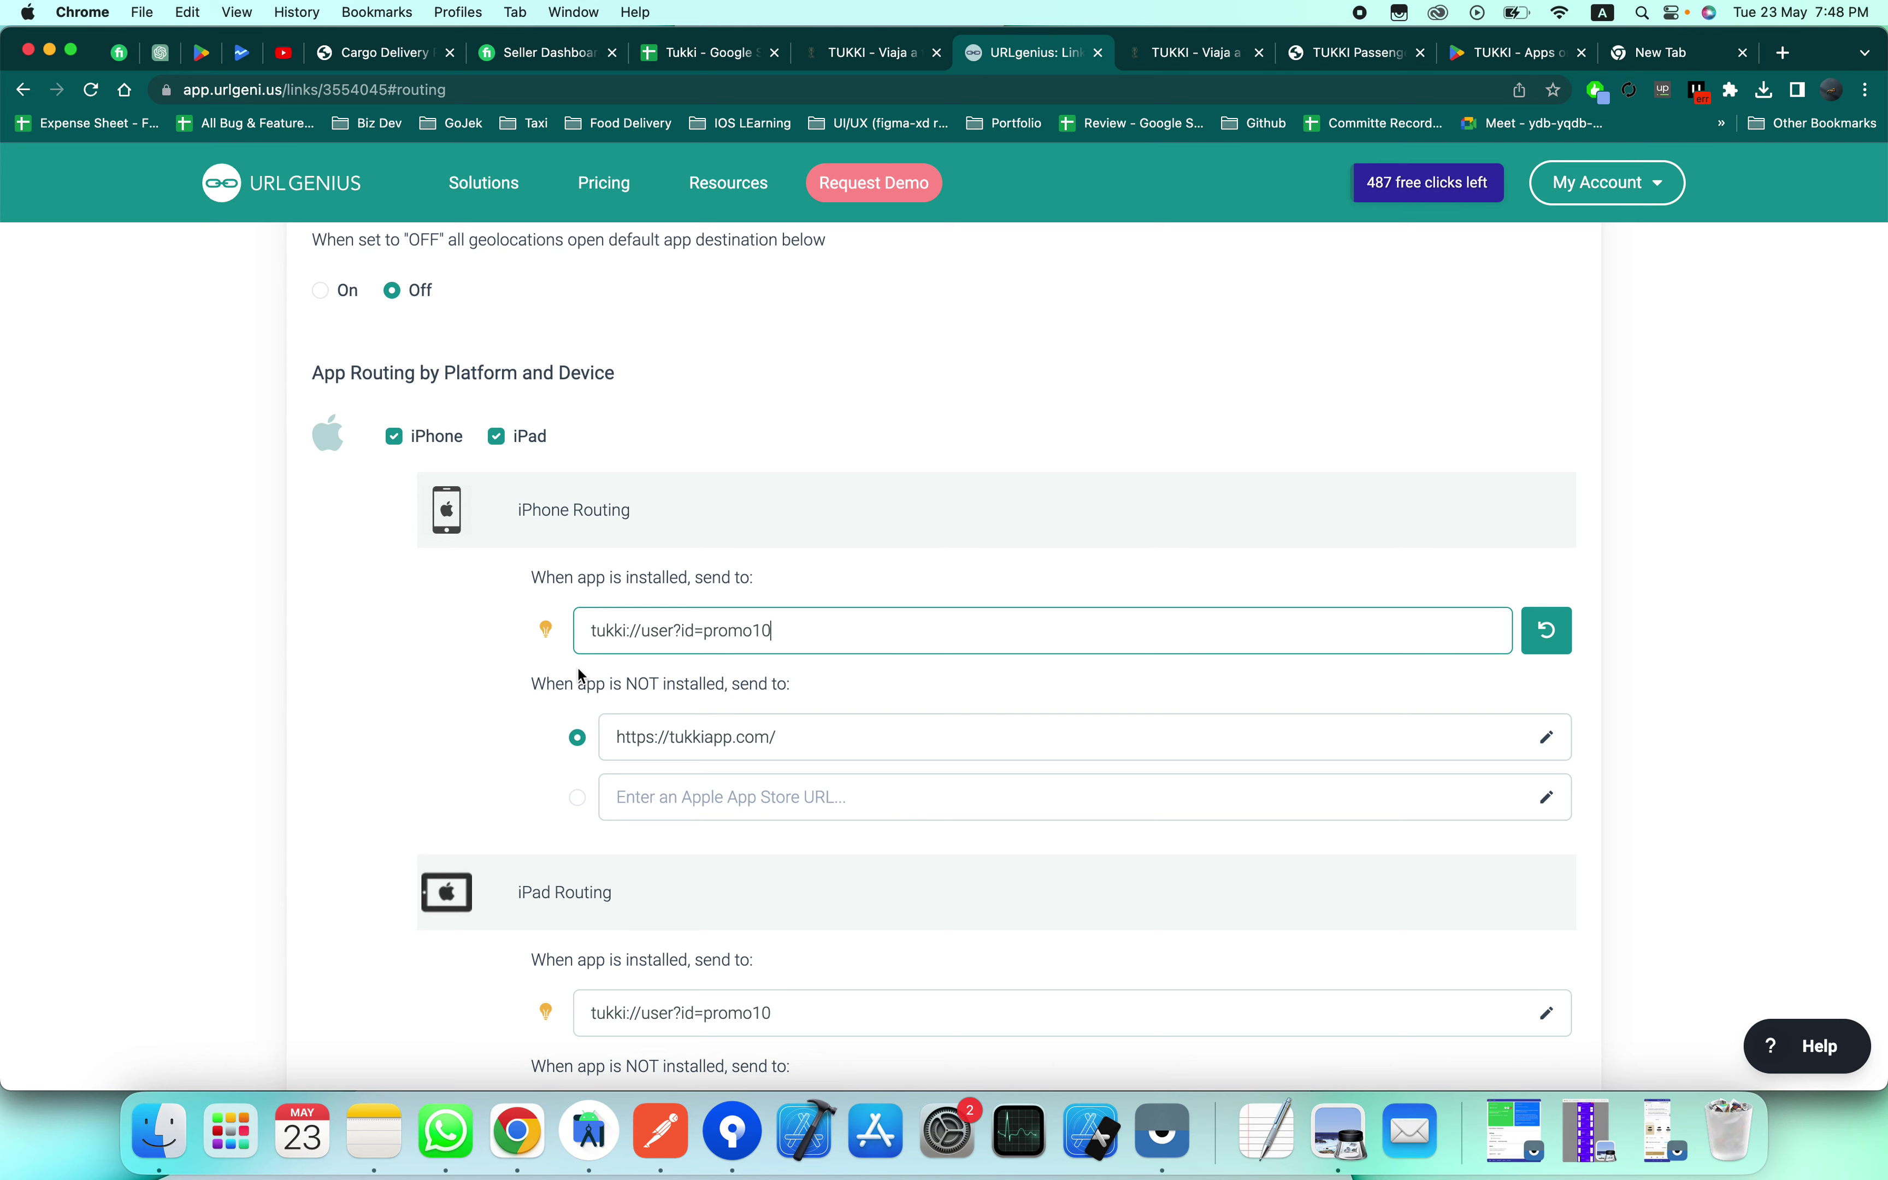
scroll(578, 669, down, 2)
scroll(580, 600, down, 1)
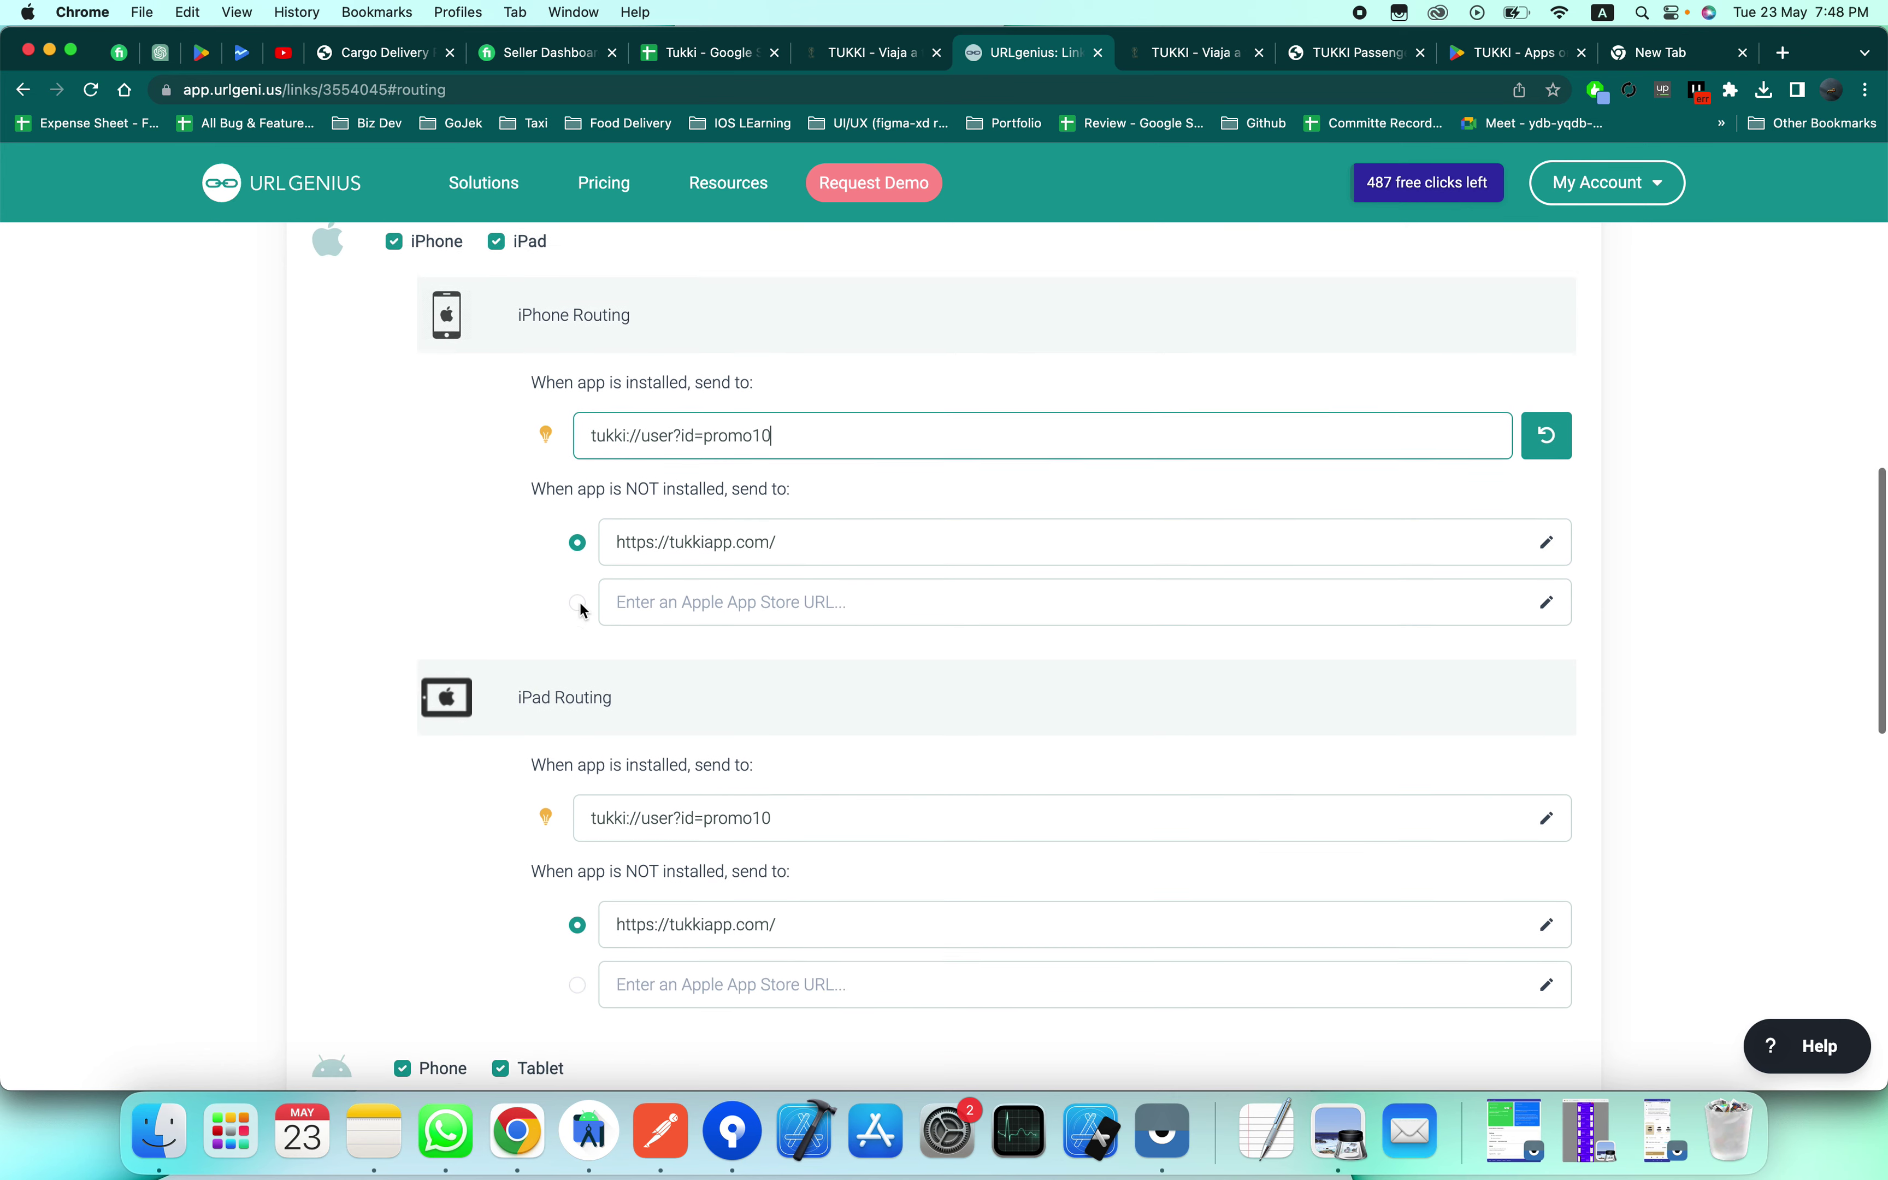
scroll(580, 601, up, 1)
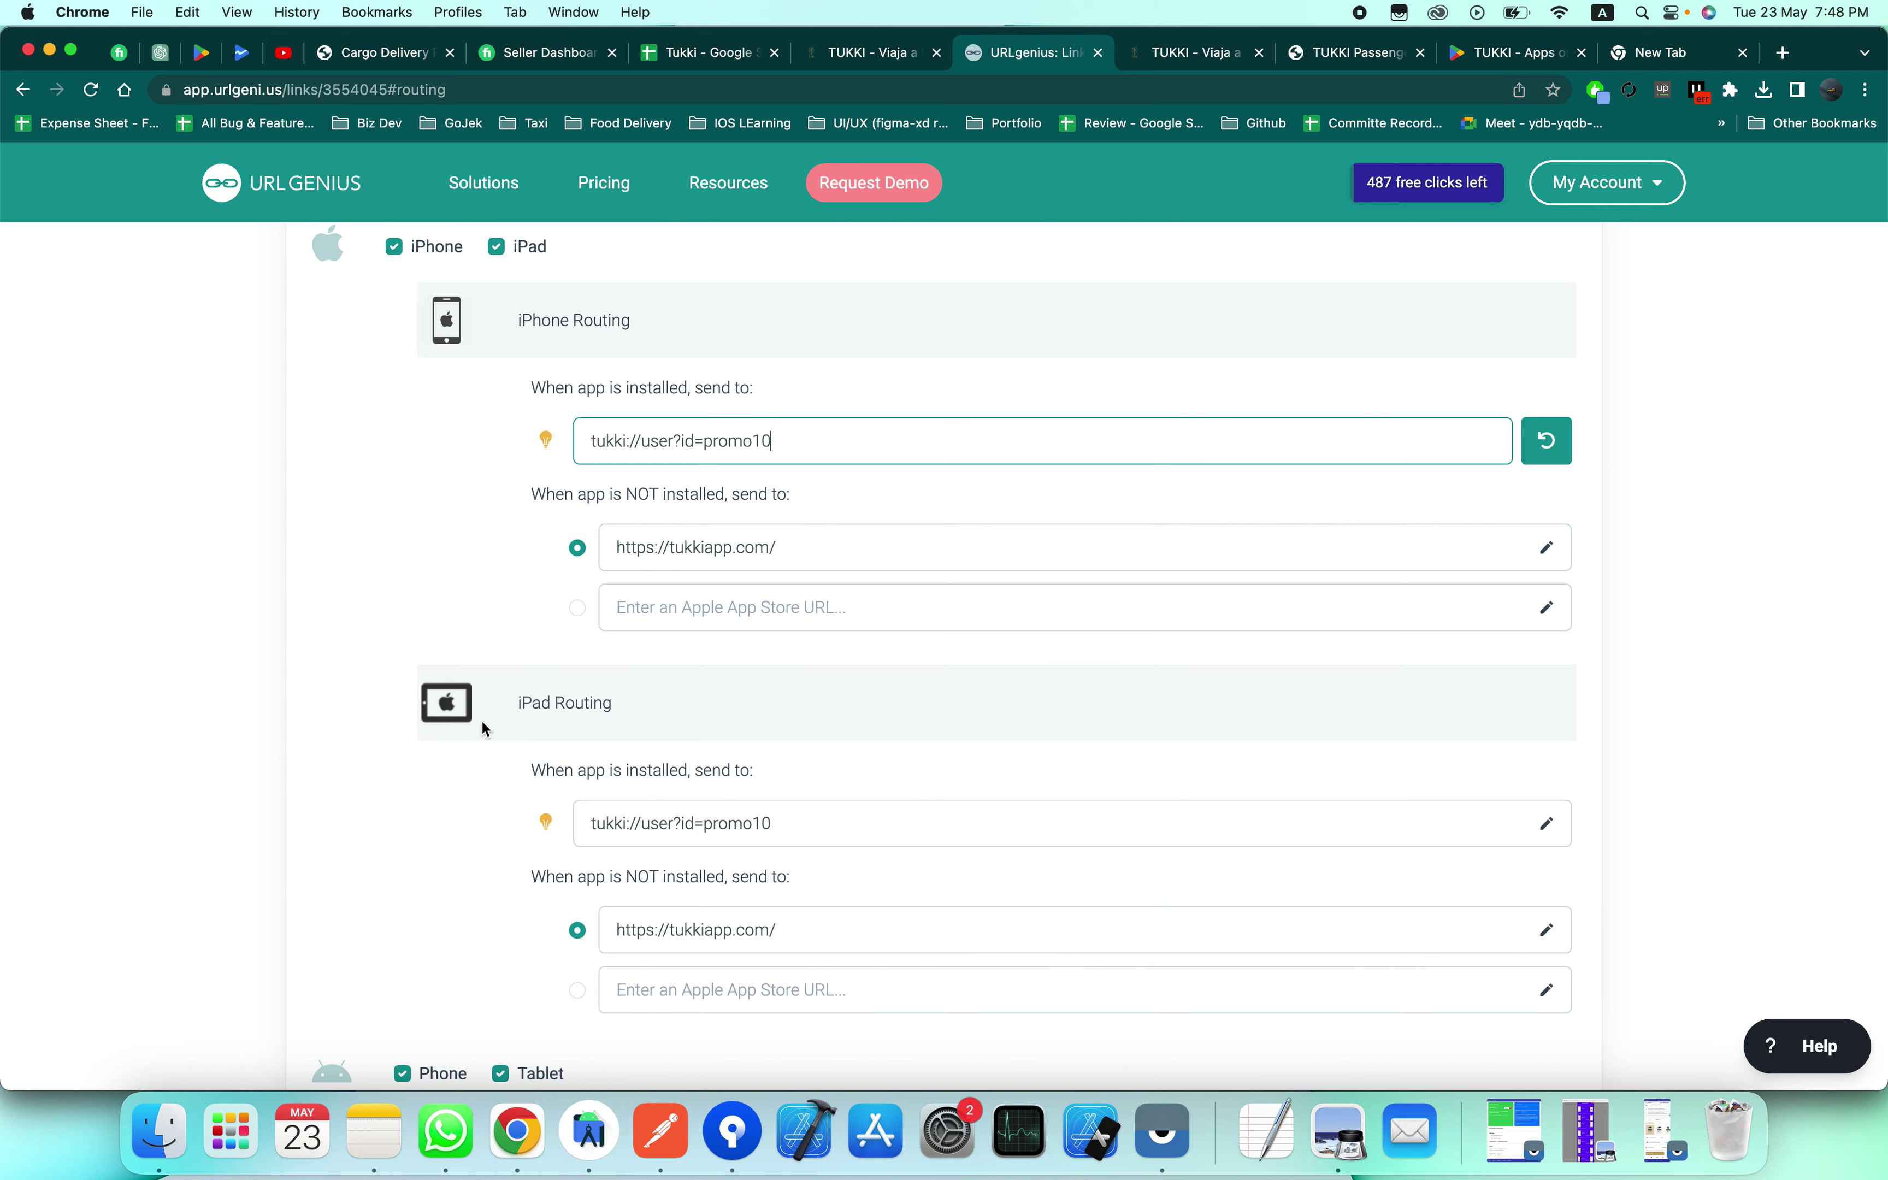
scroll(481, 719, down, 10)
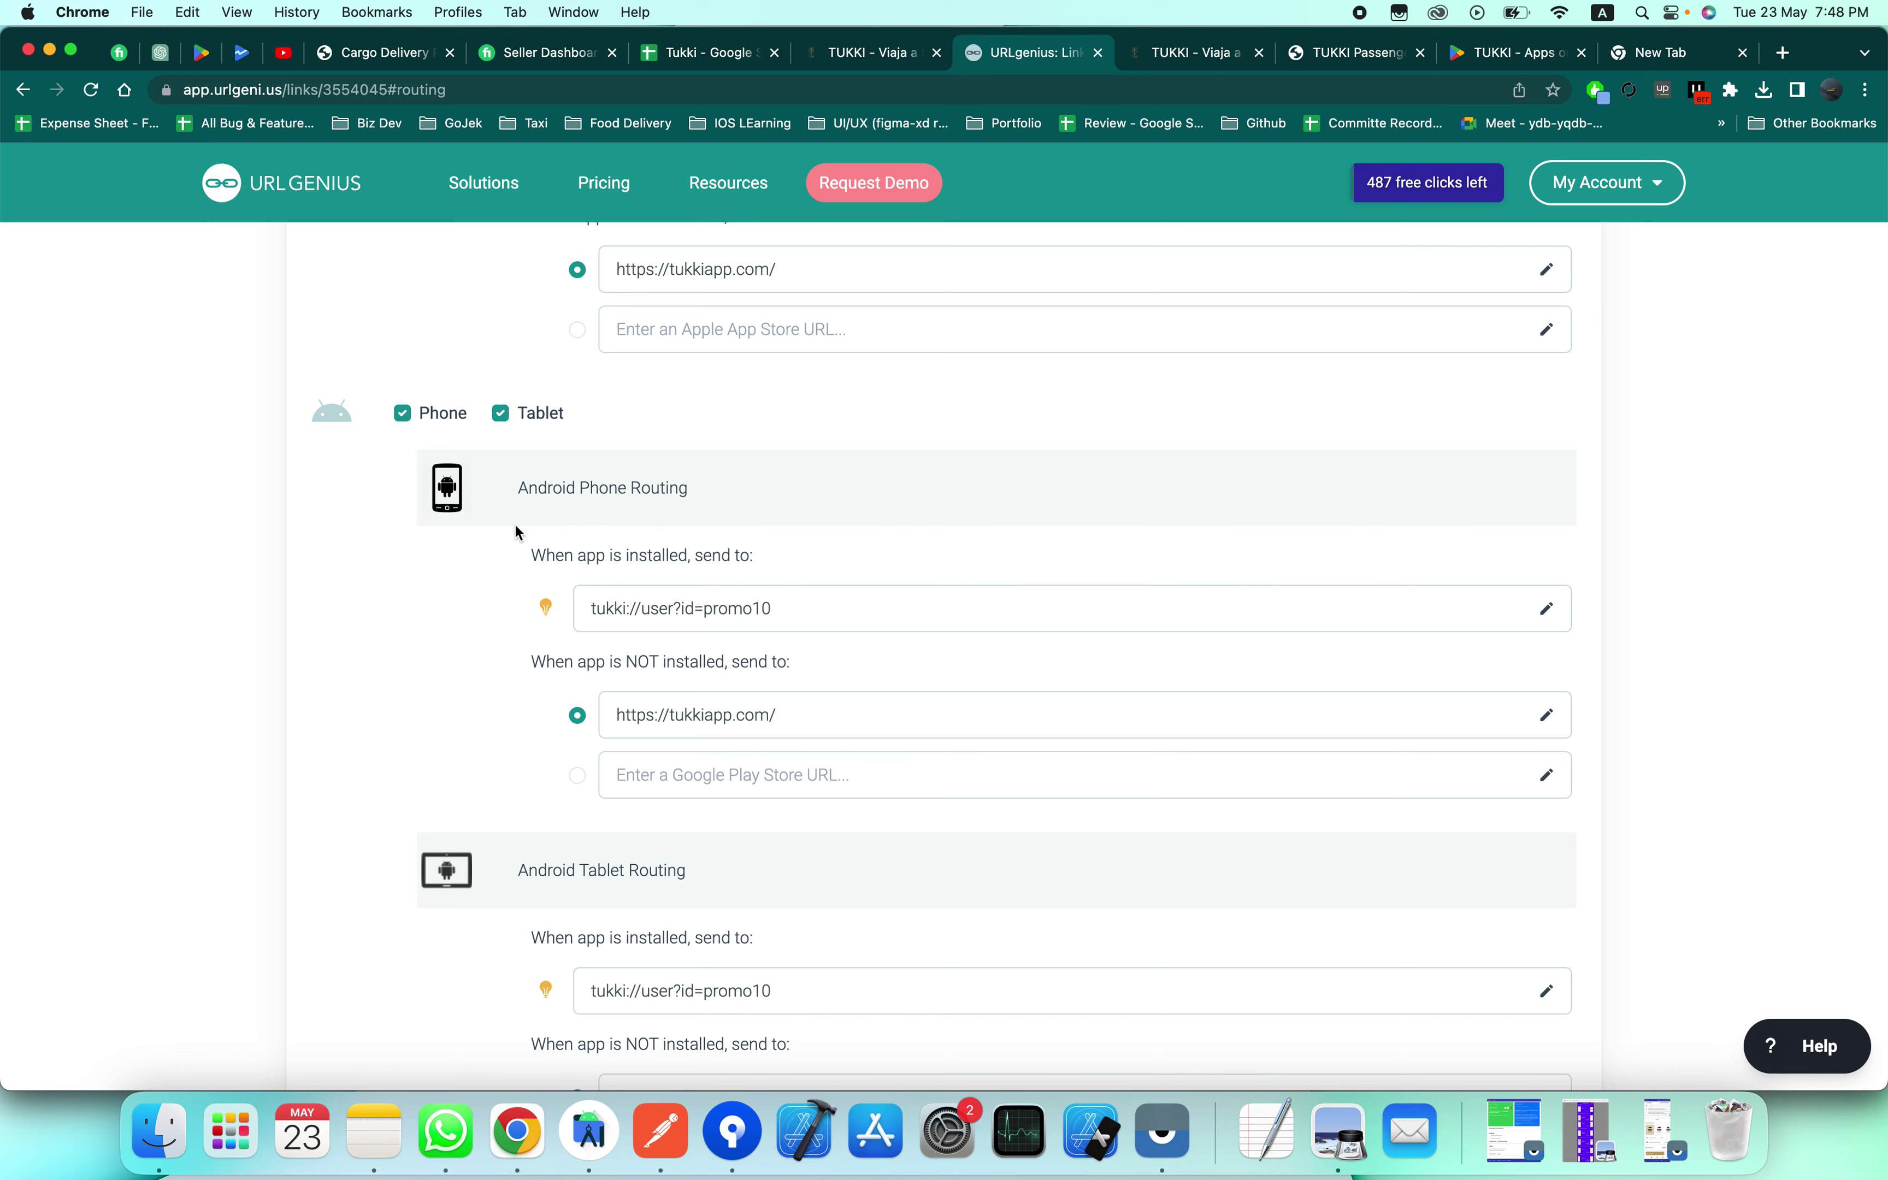
scroll(528, 789, up, 15)
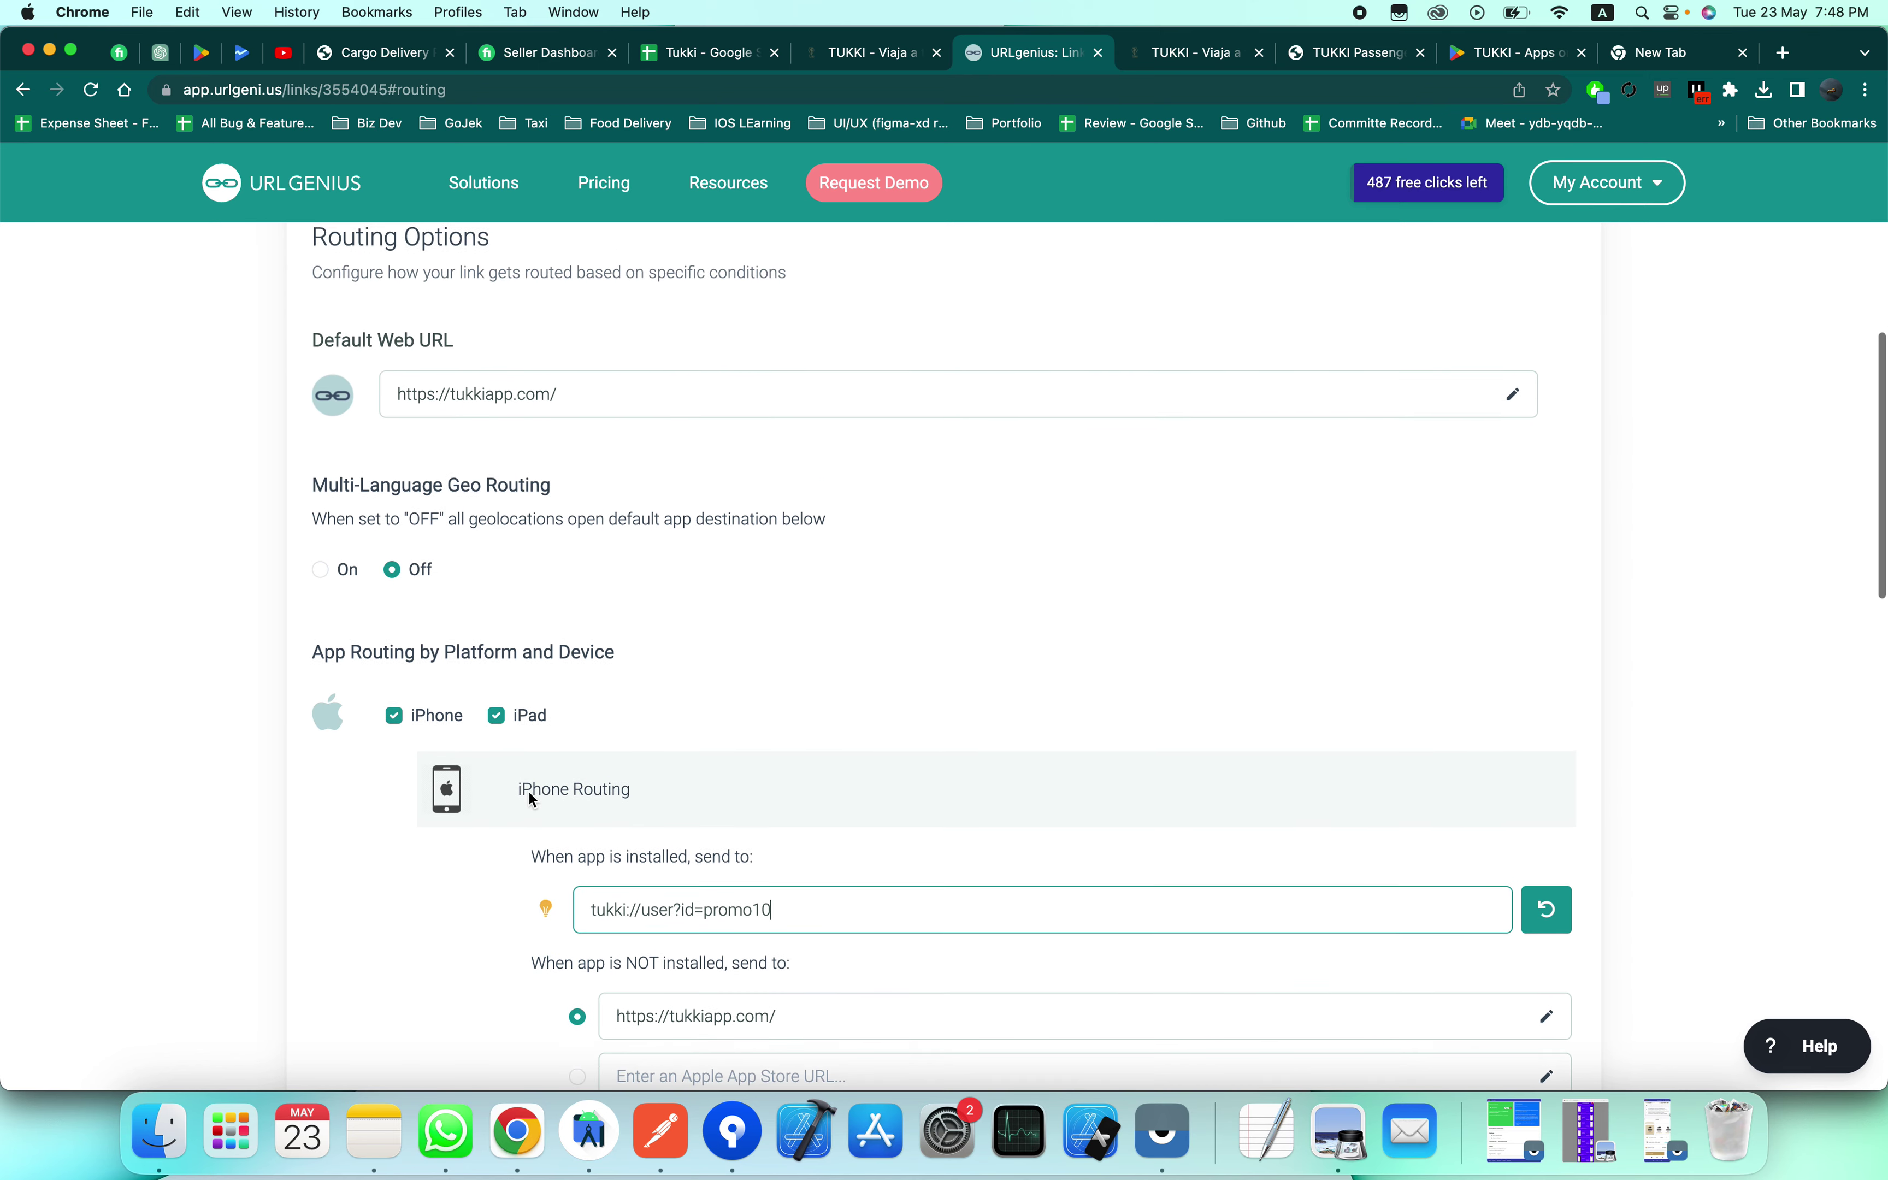
scroll(528, 789, down, 5)
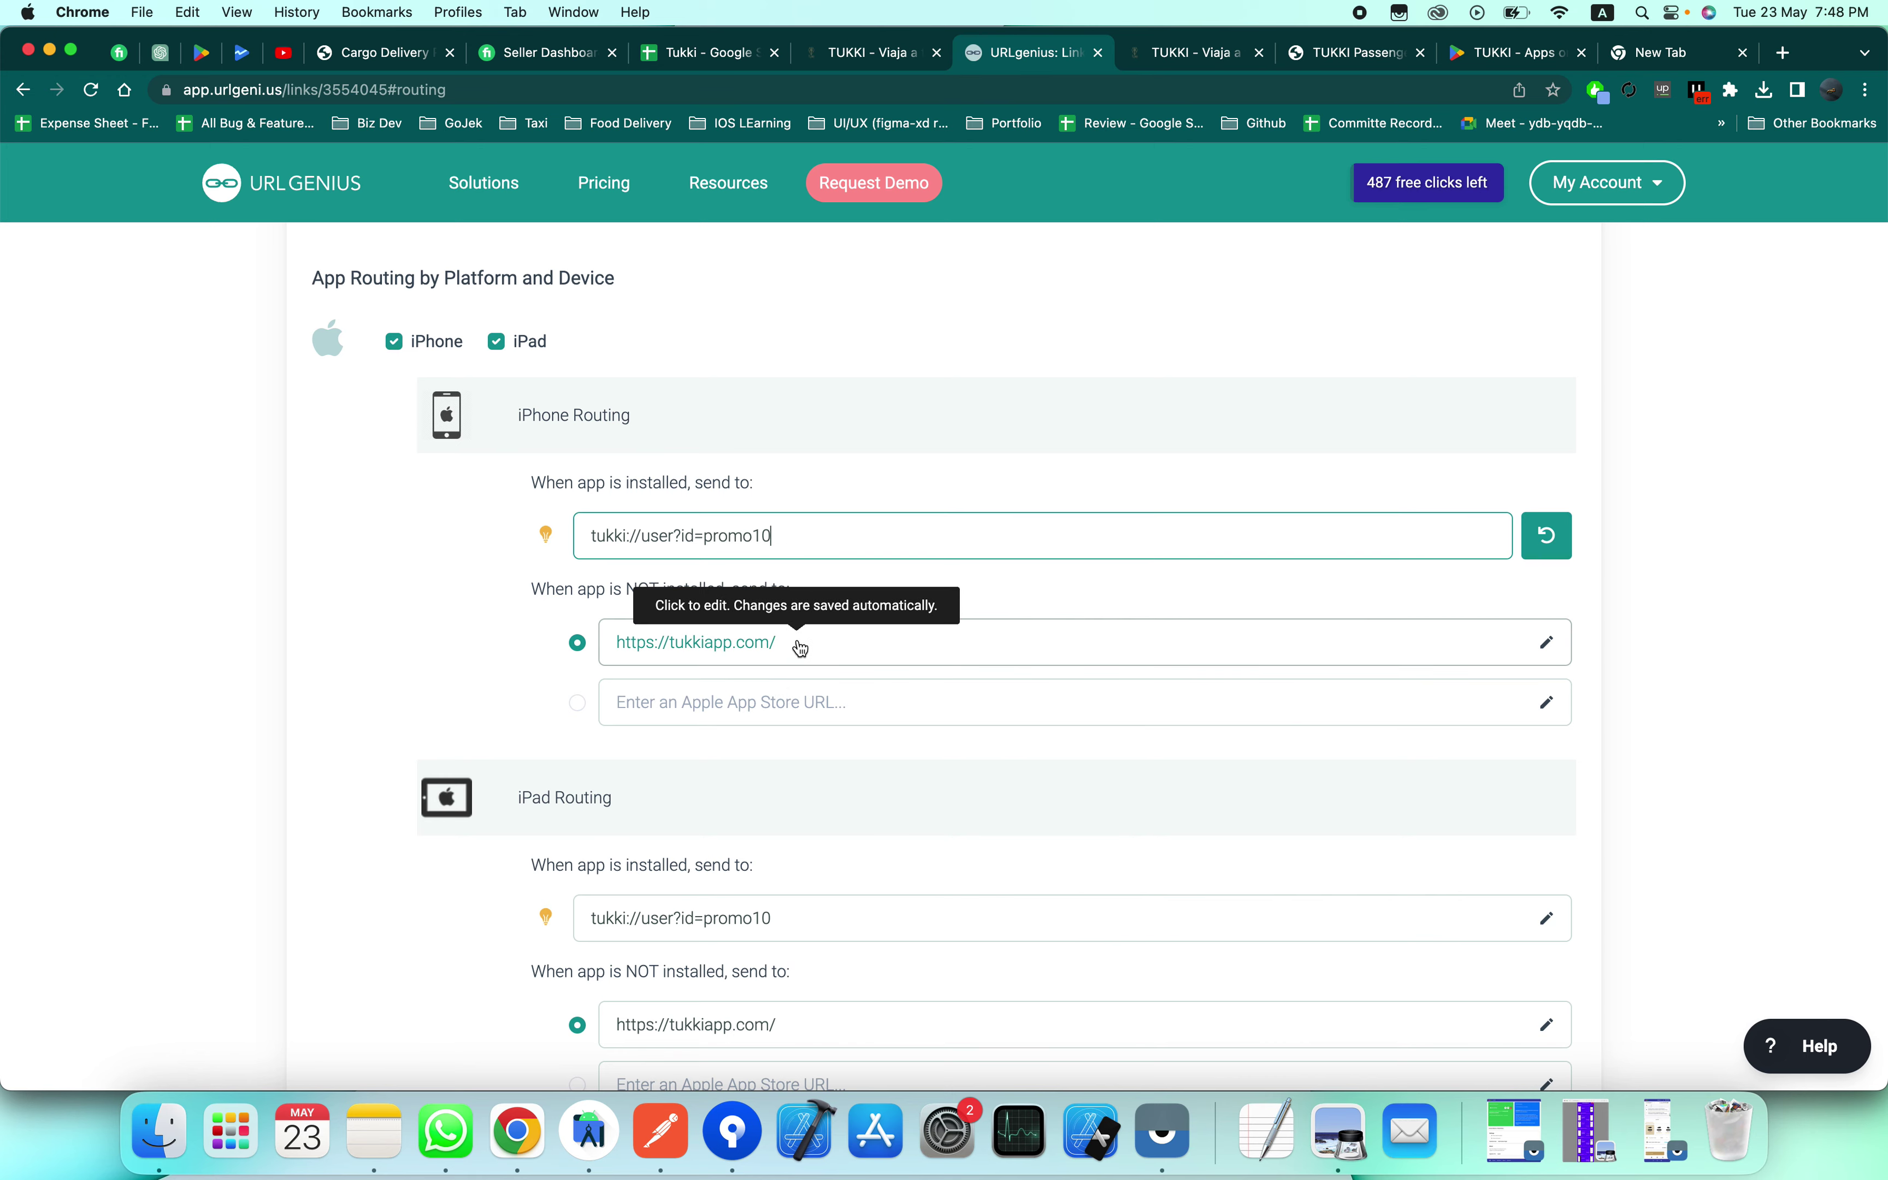
Step: Set the iPhone and iPad not-installed destinations to the Tukki App Store link from the note
key(super+Tab)
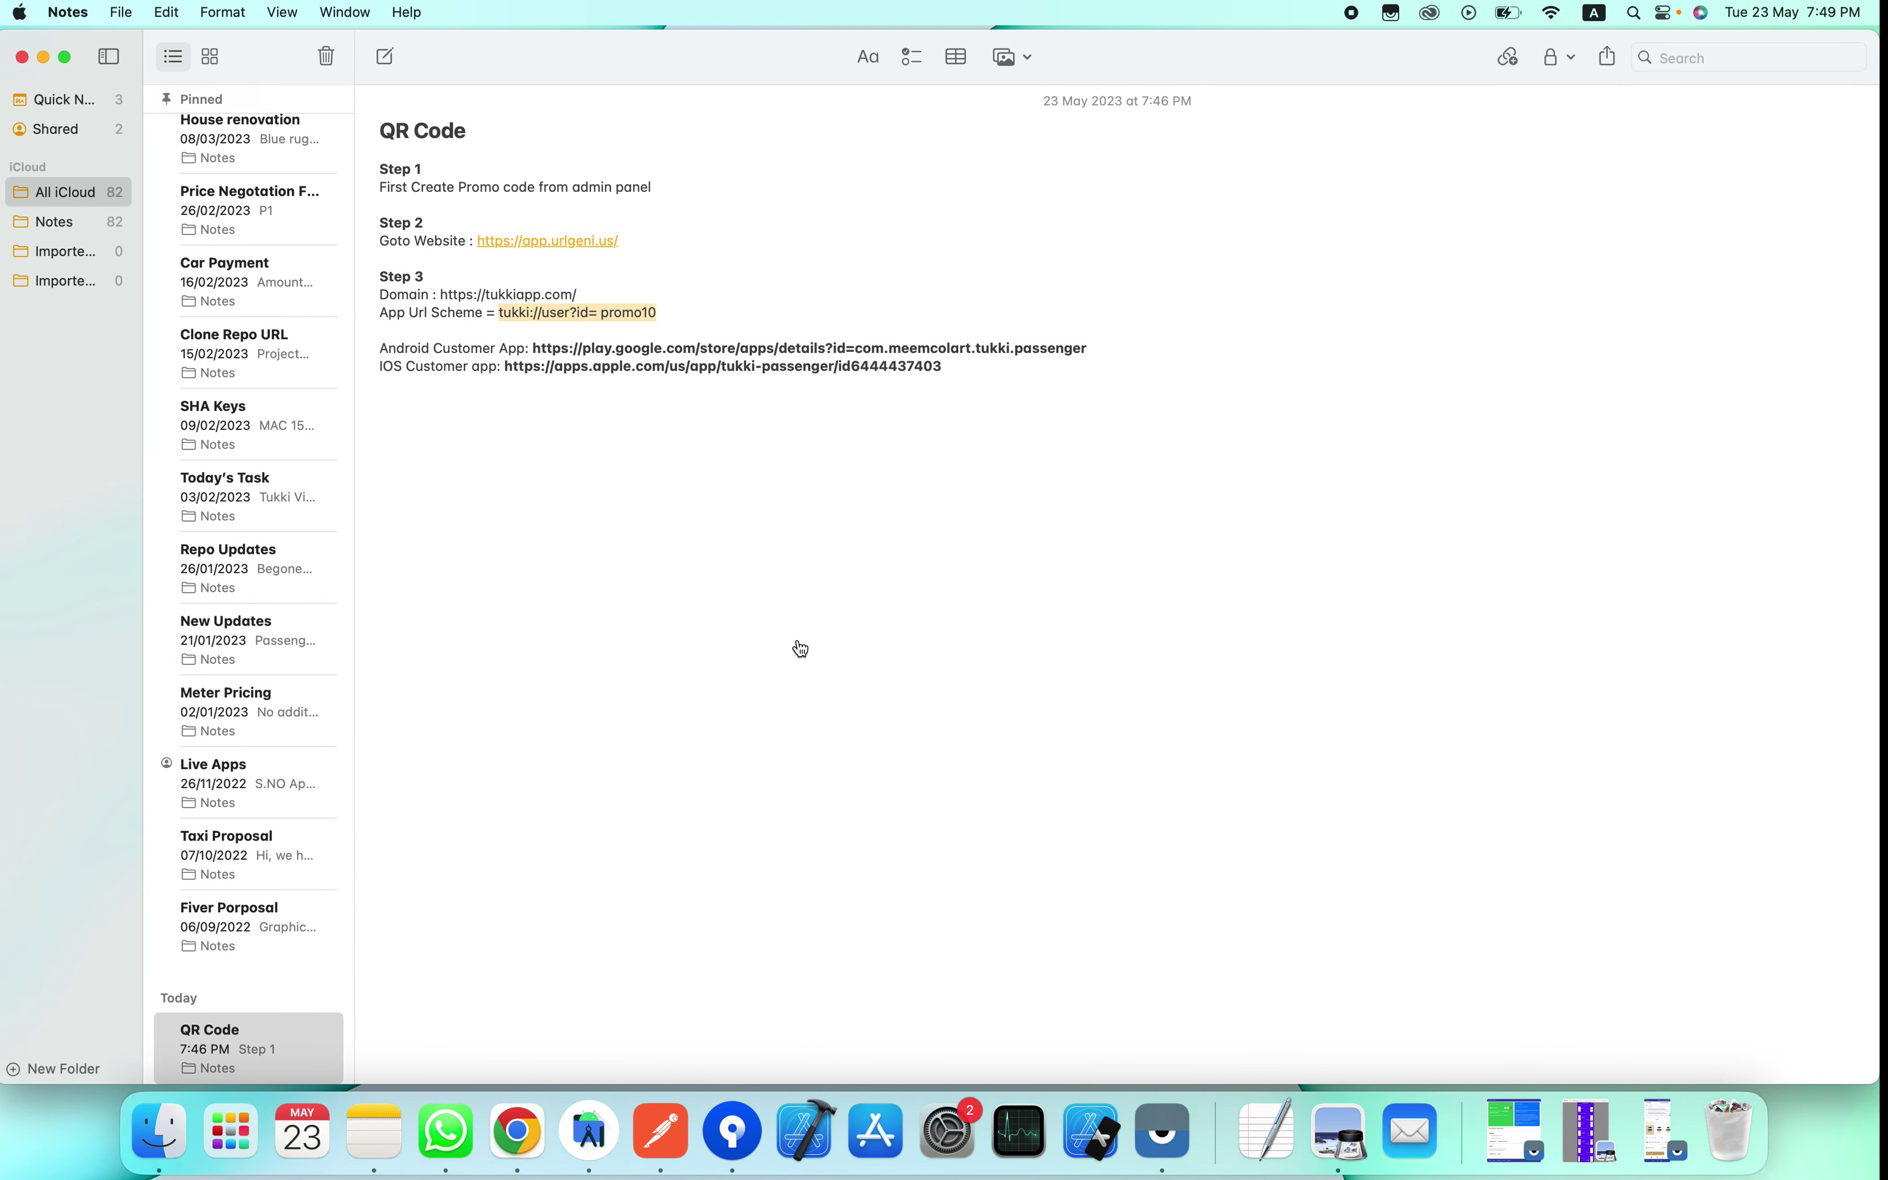
click(1147, 350)
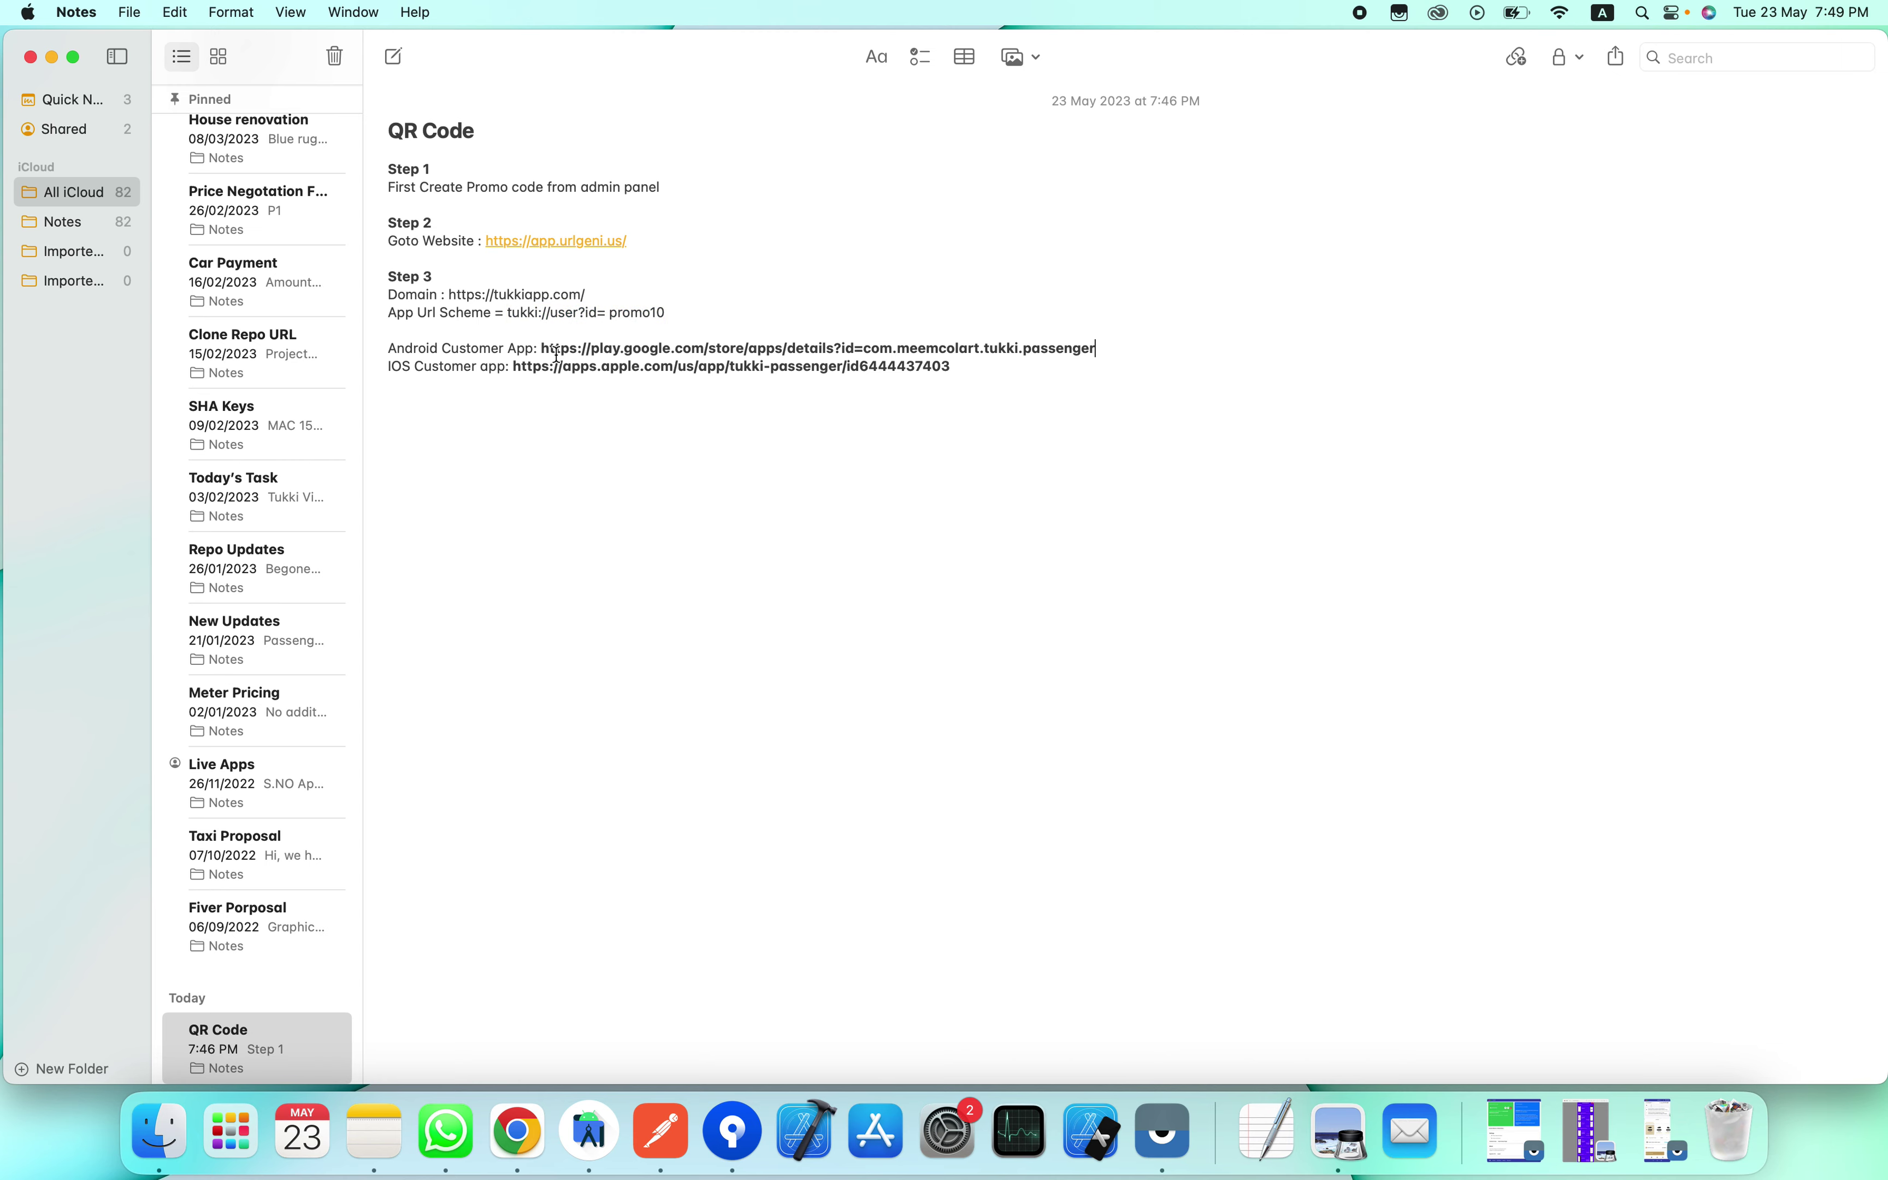
click(974, 366)
shift+click(512, 367)
key(super+c)
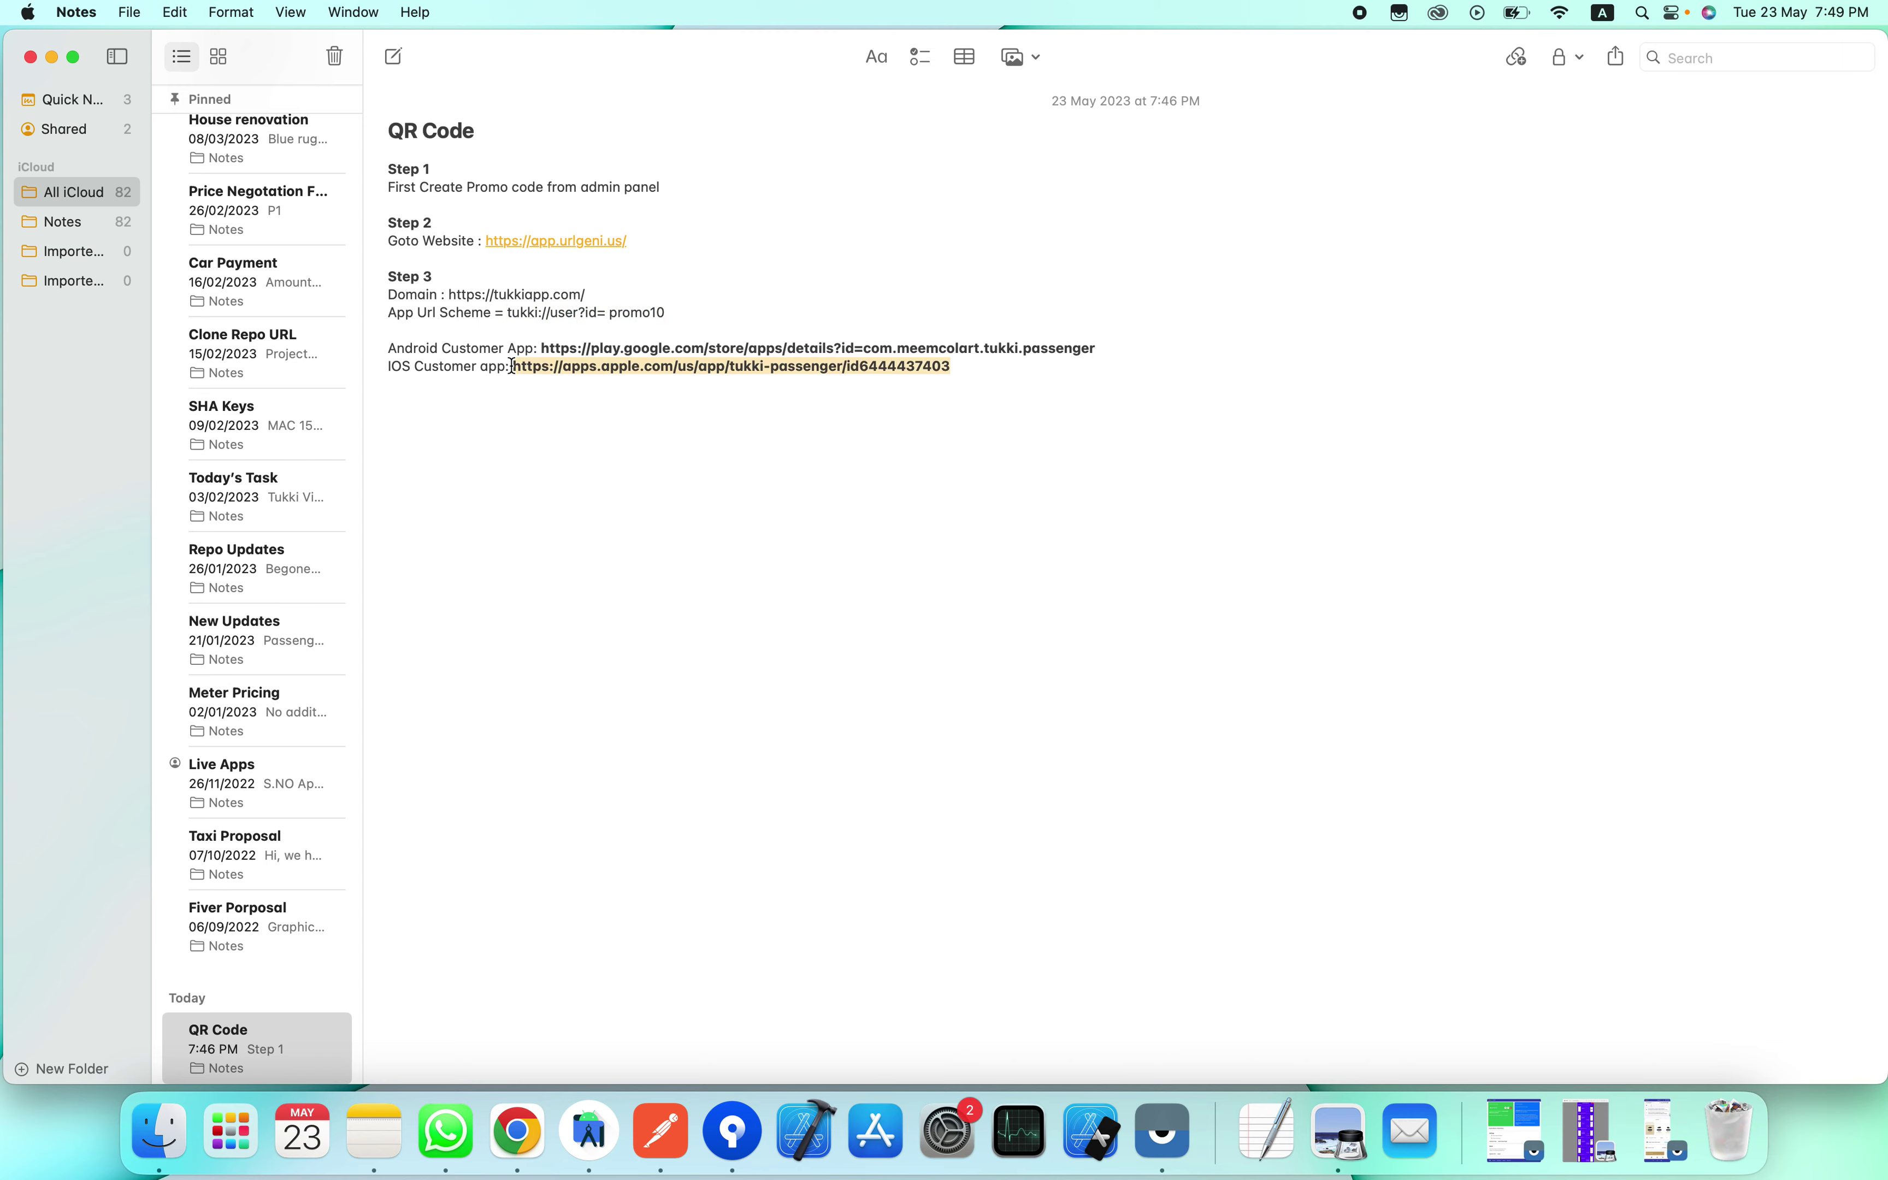
key(super+Tab)
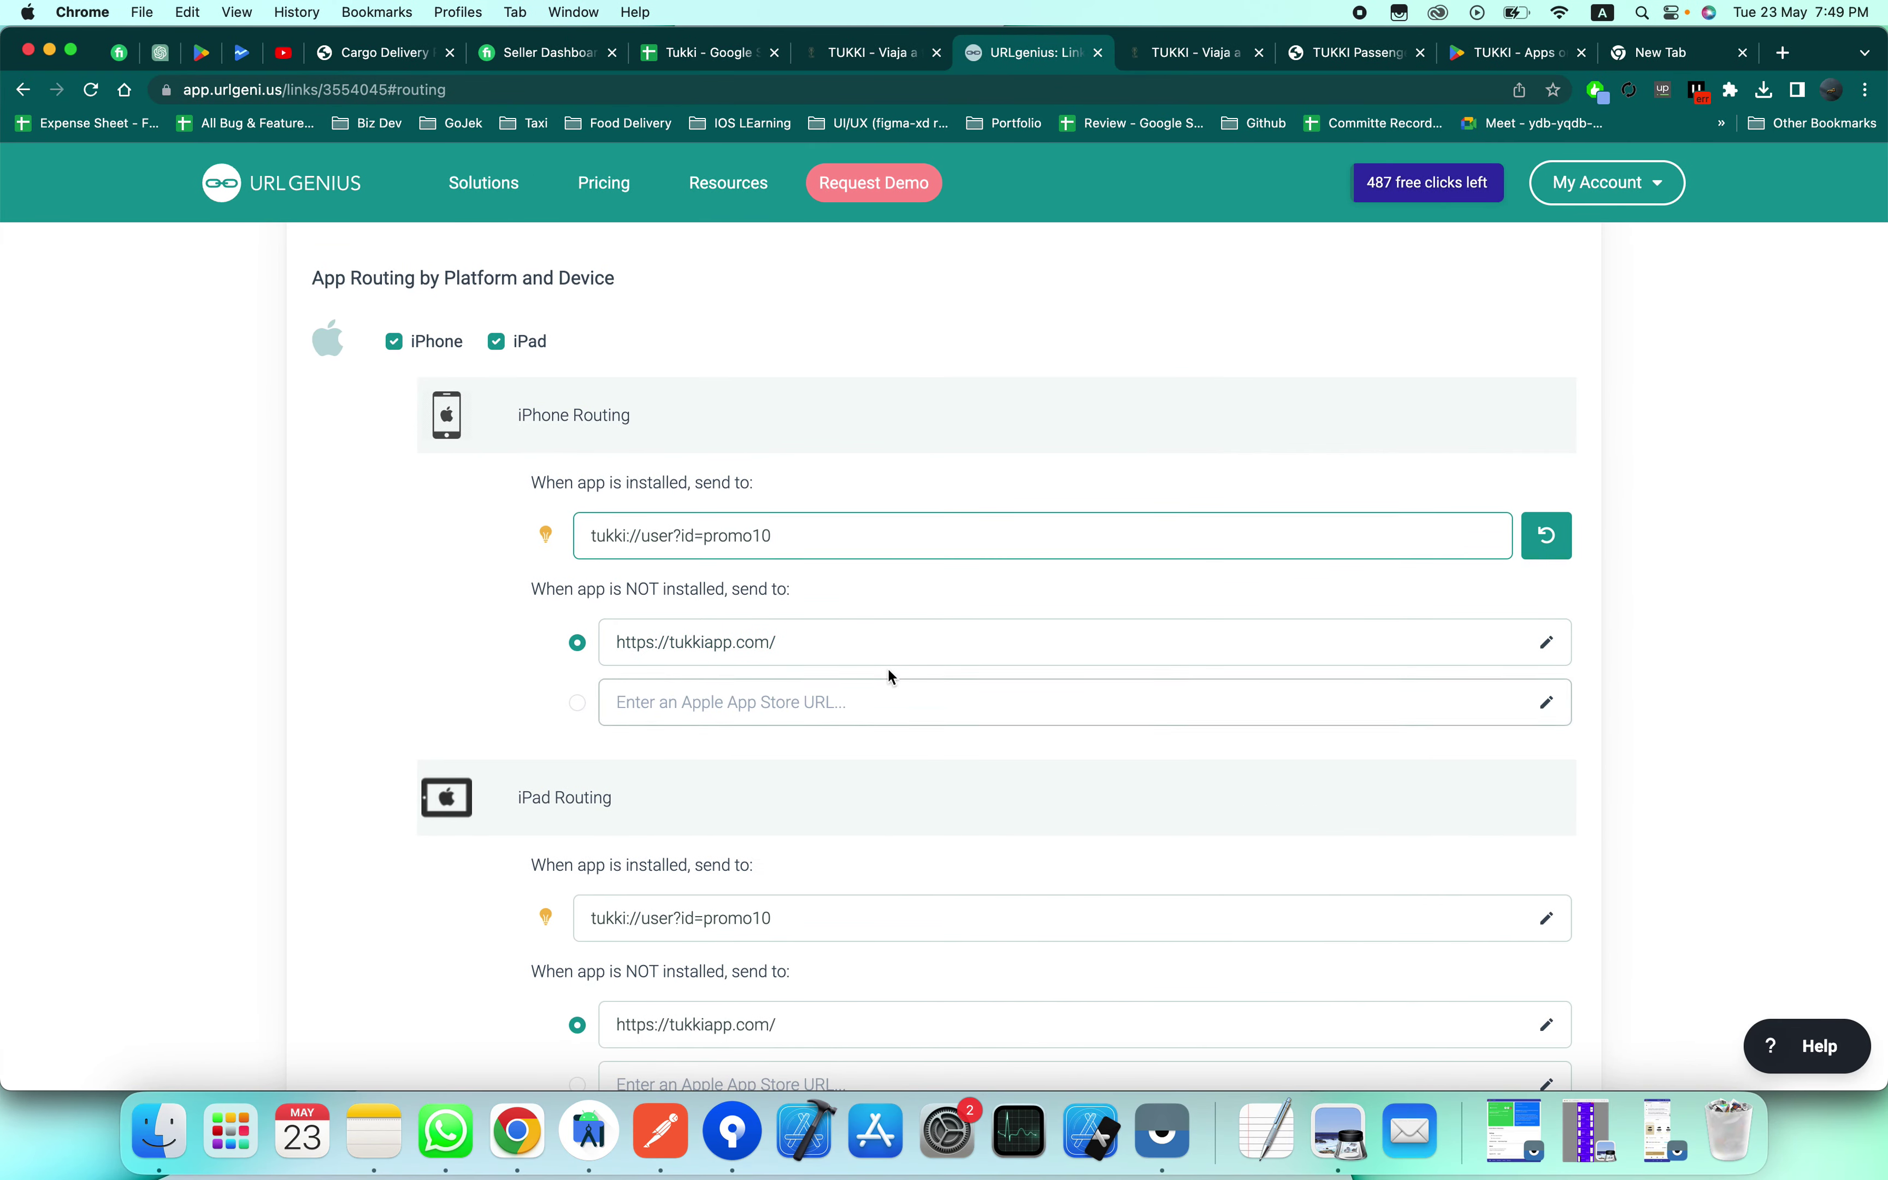
click(889, 661)
key(super+a)
key(super+v)
scroll(1113, 759, down, 5)
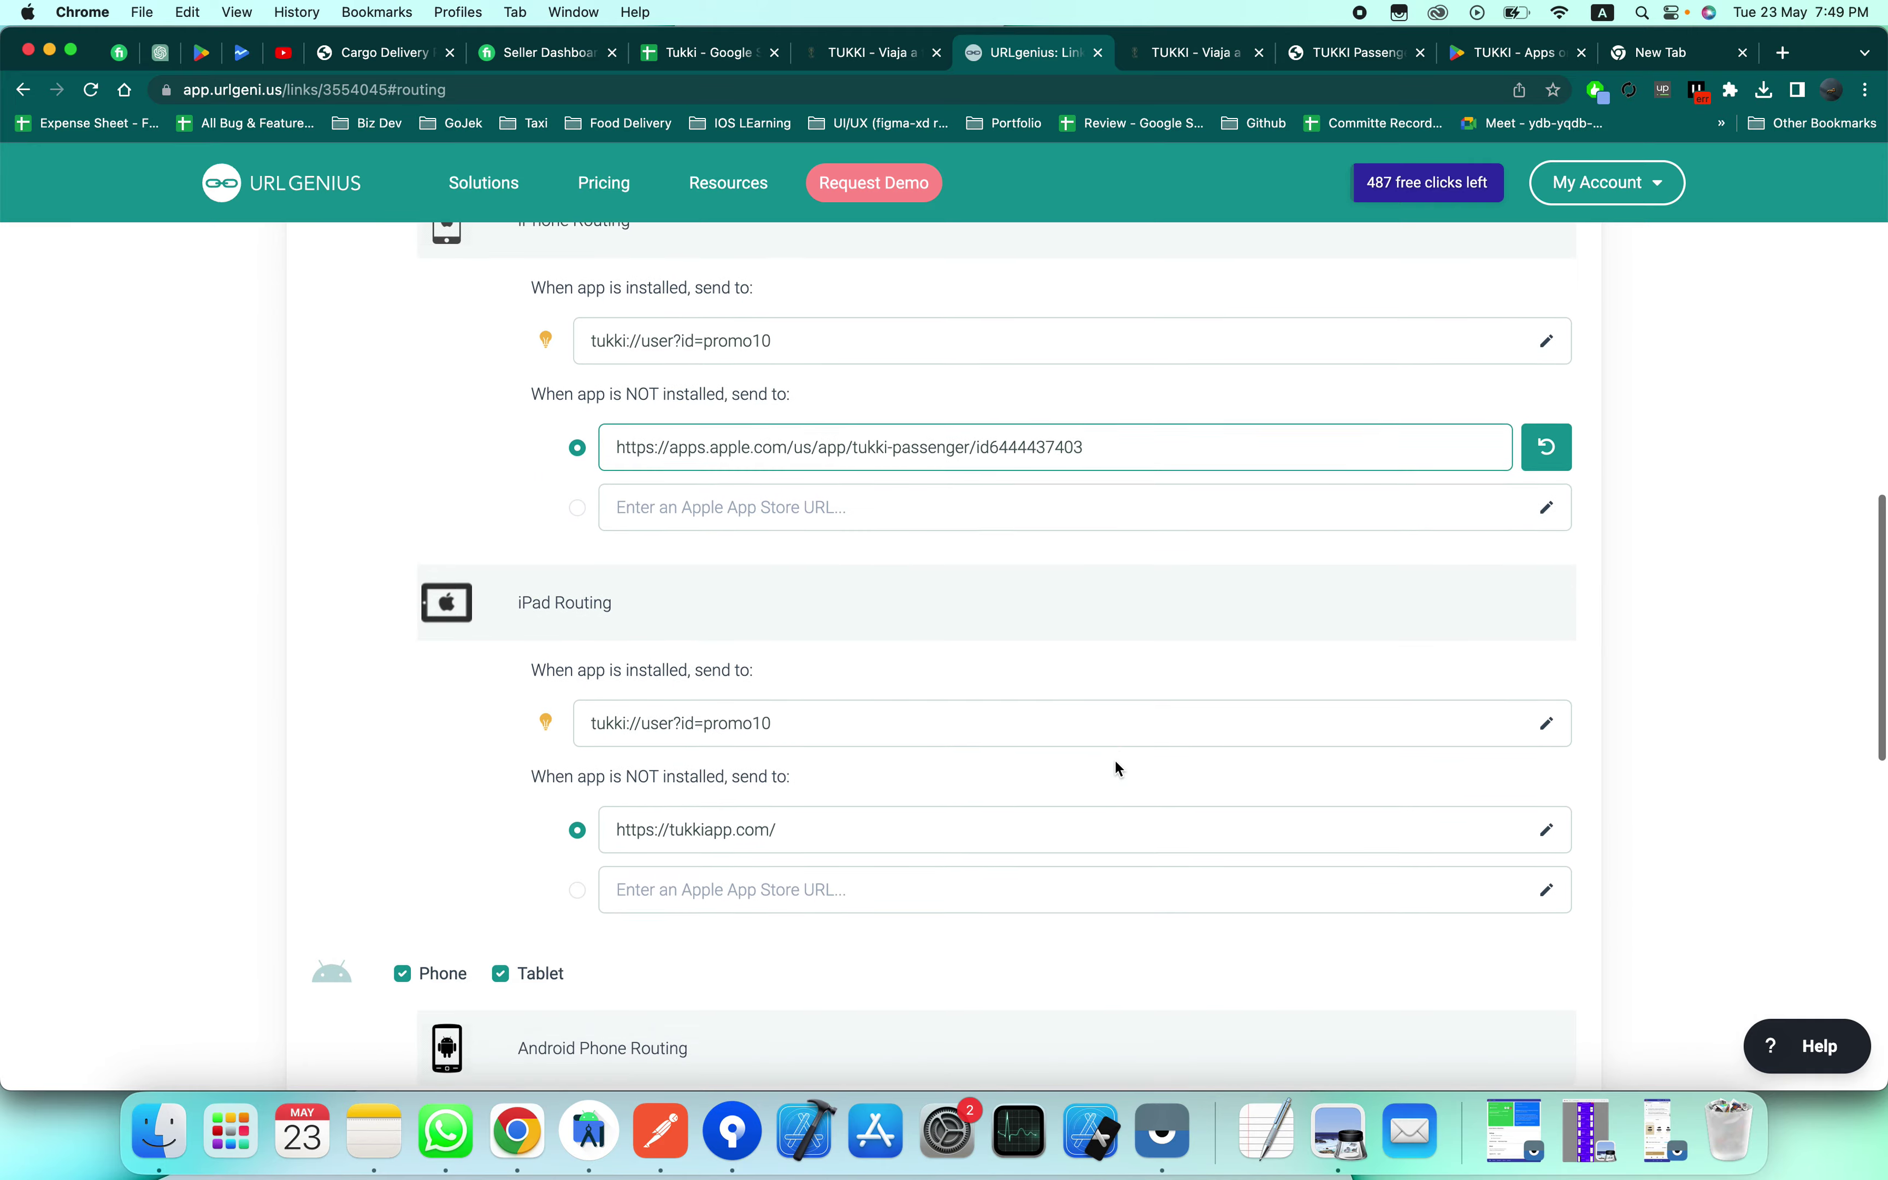
click(904, 814)
key(super+a)
key(super+v)
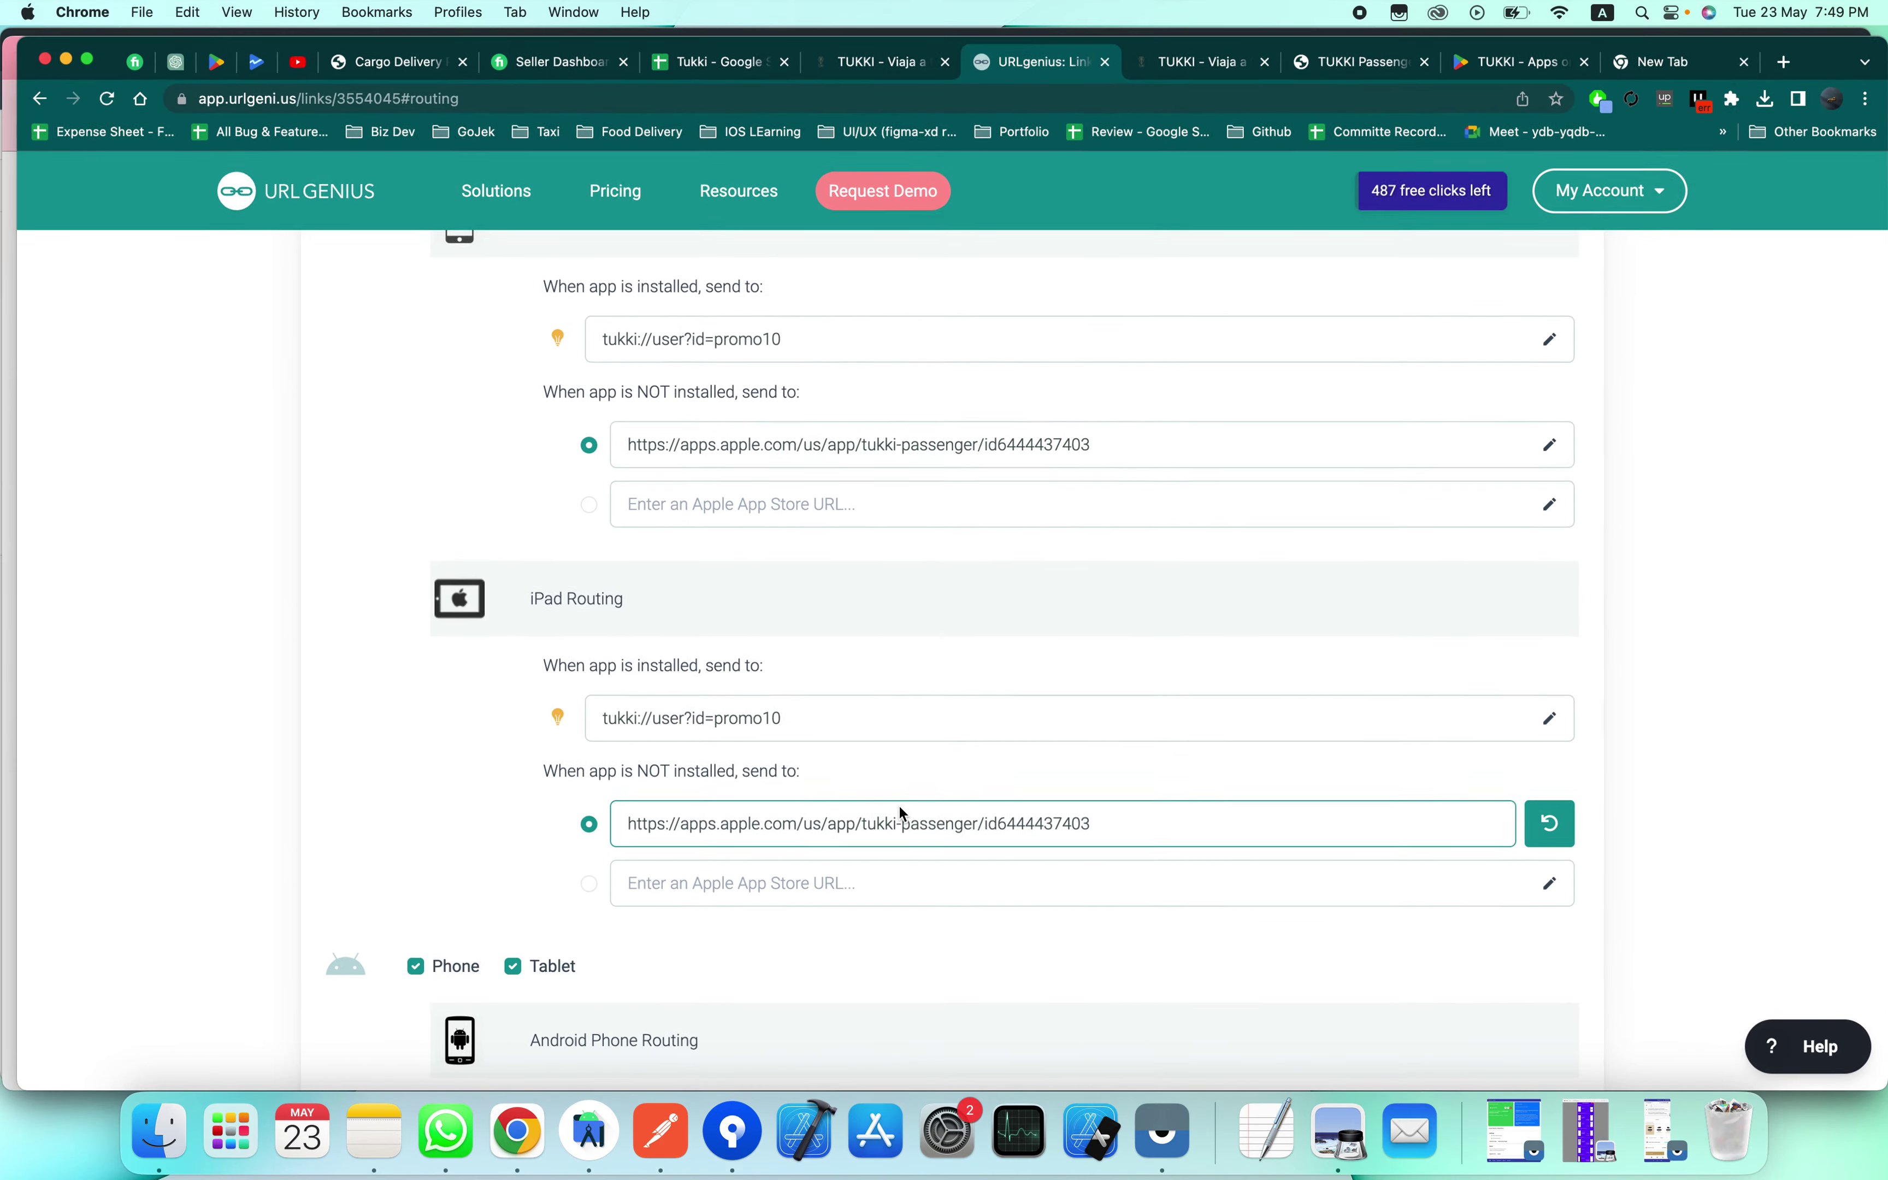
Step: Set the Android phone and tablet fallbacks to the Tukki Play Store link from the note
key(super+Tab)
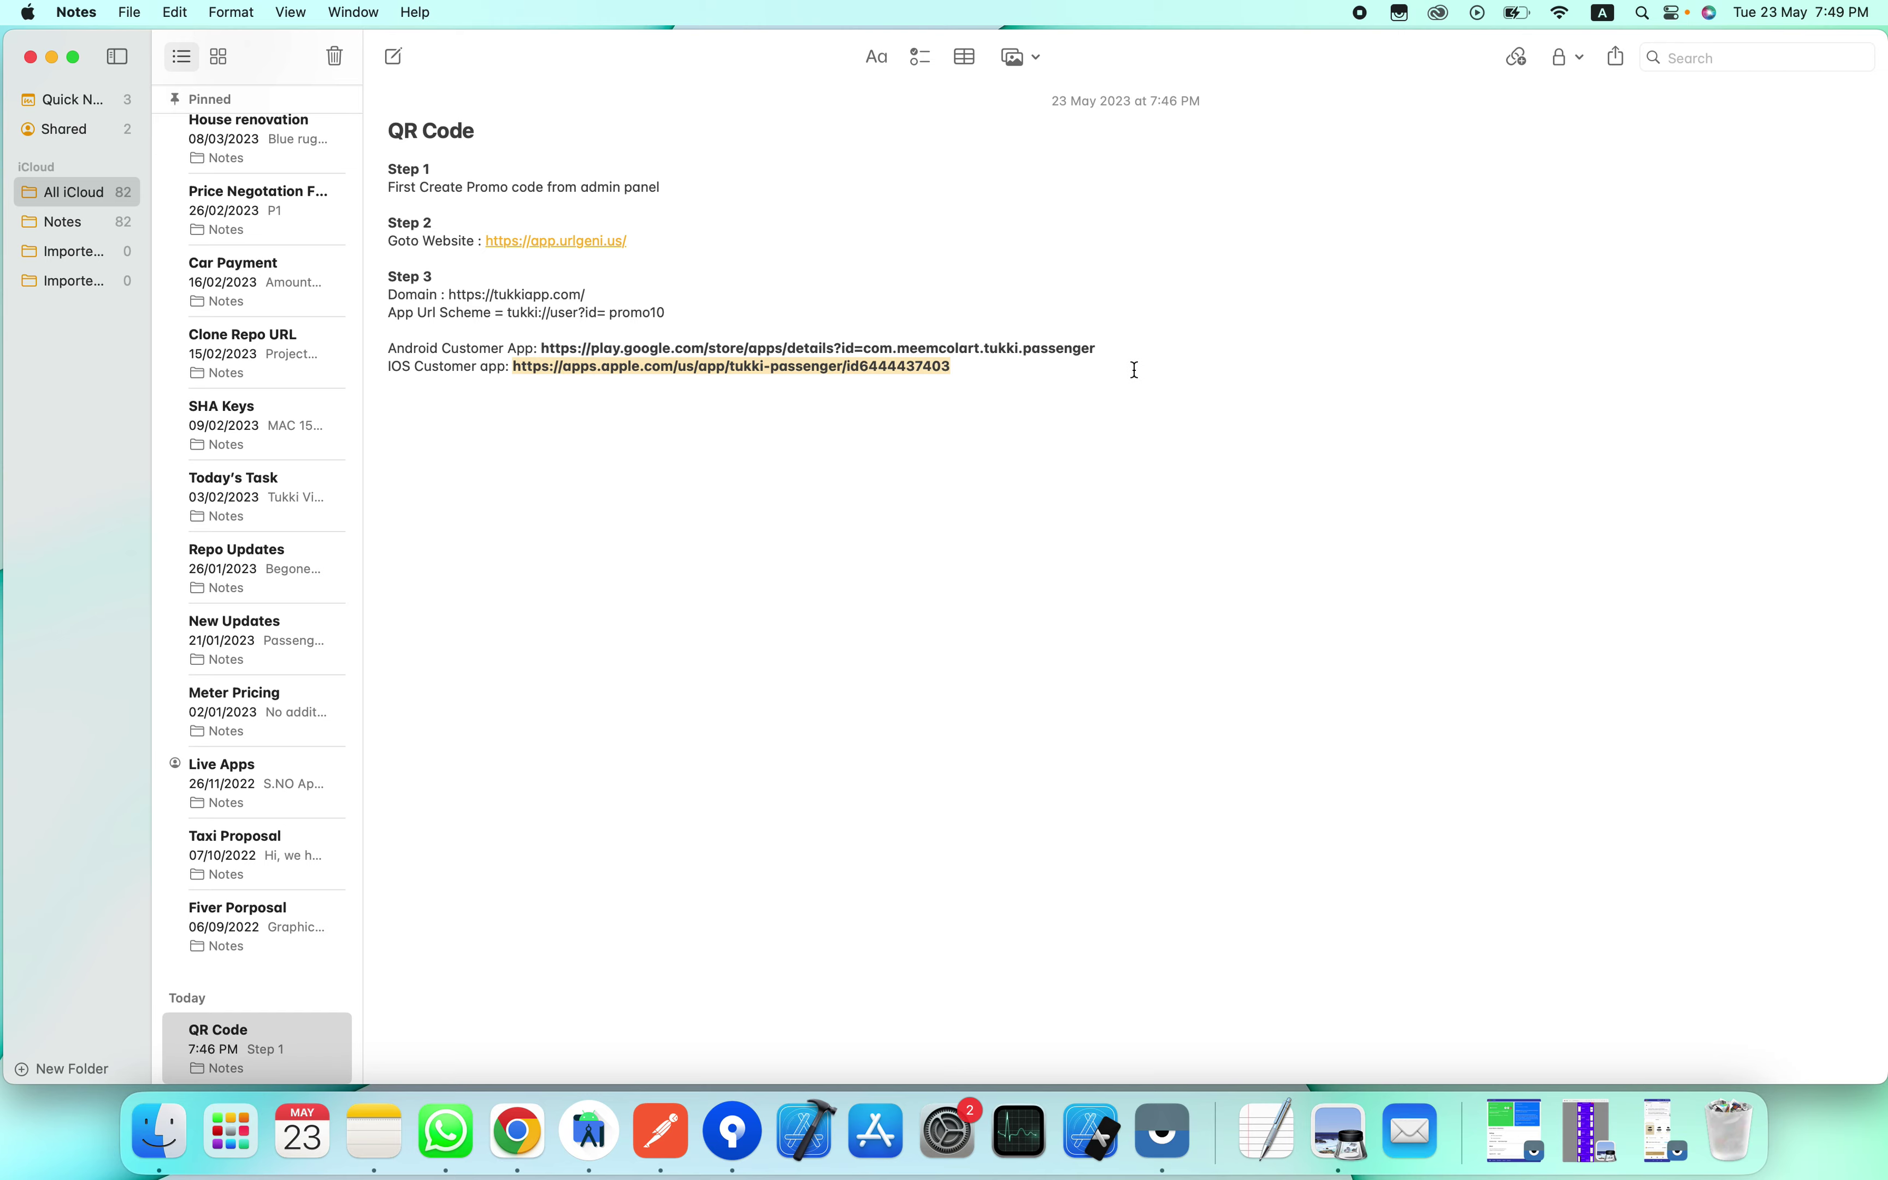
click(1117, 352)
shift+click(549, 347)
key(super+c)
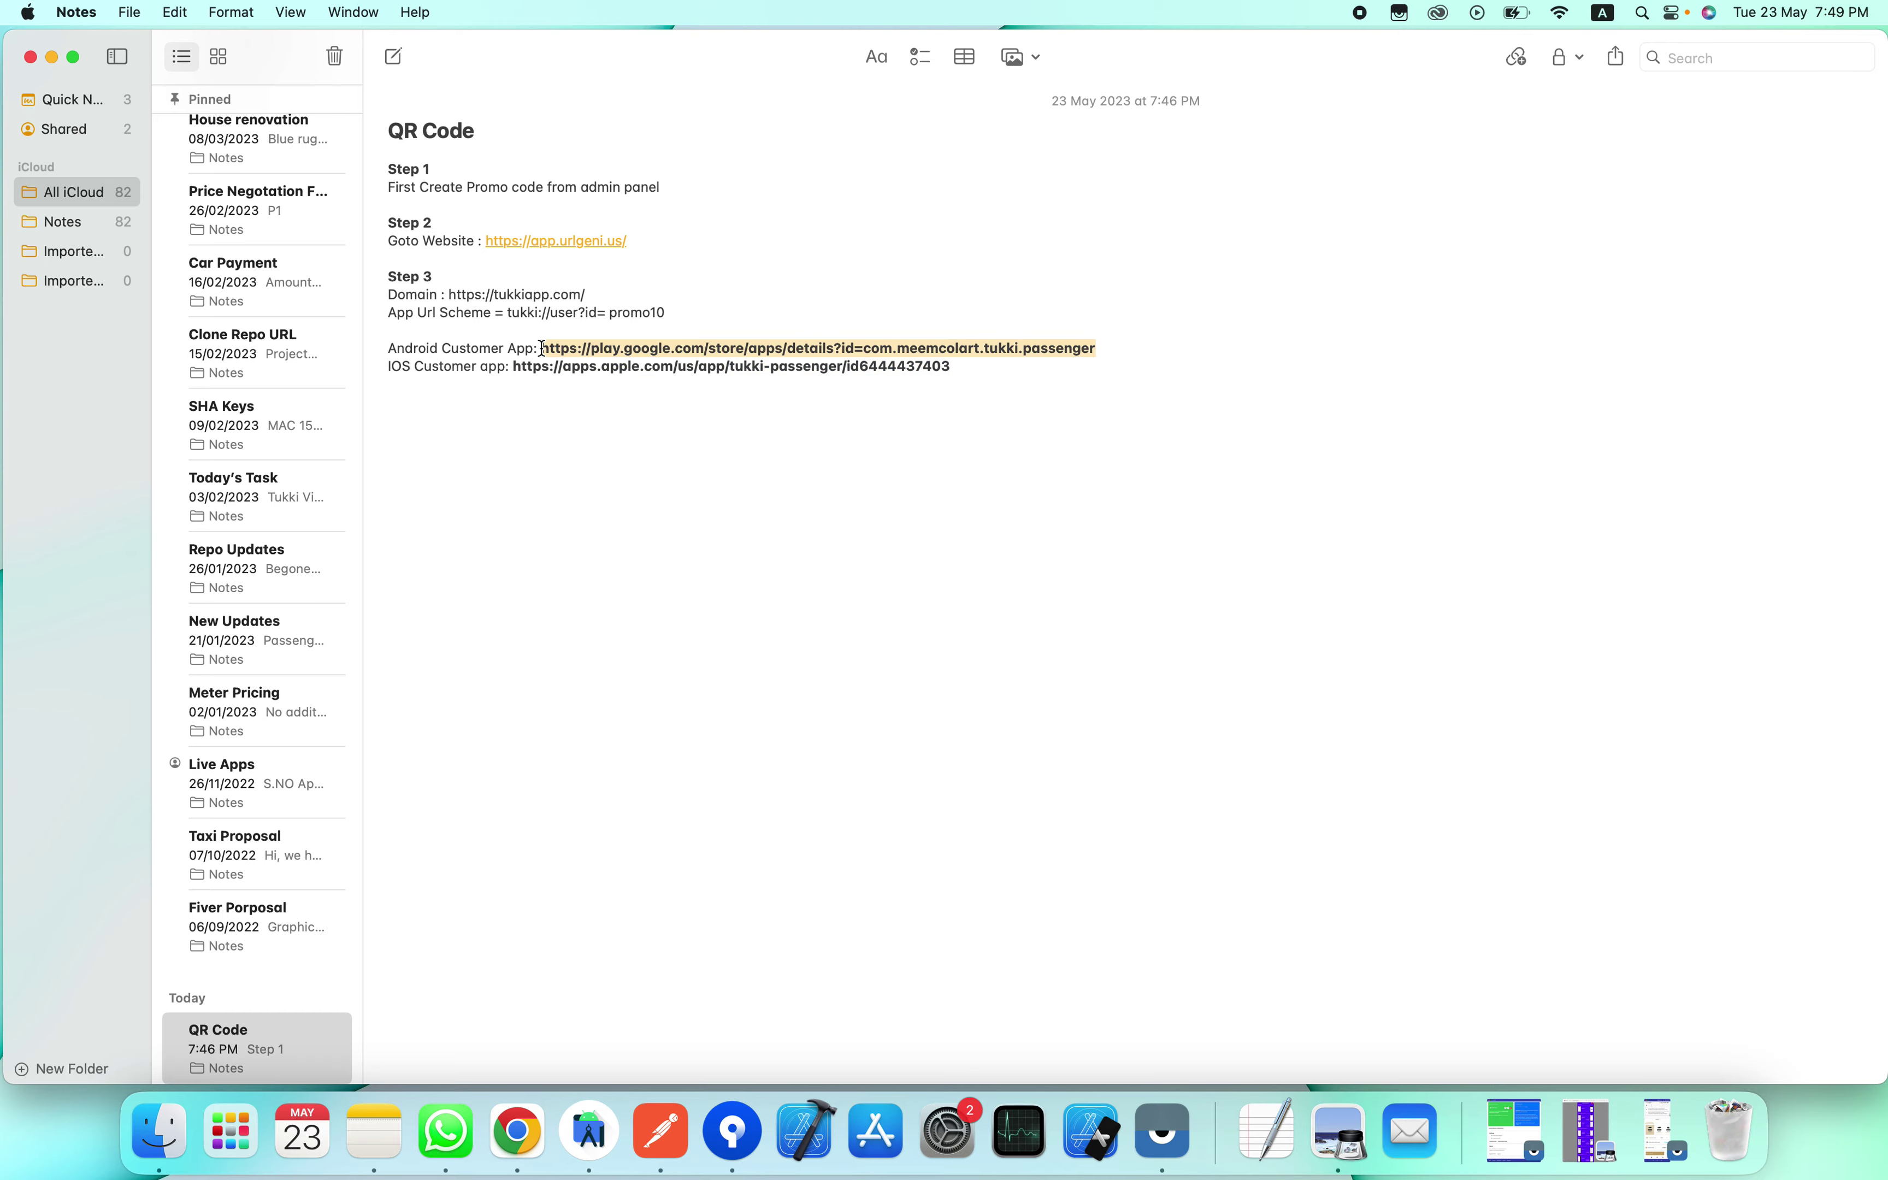
key(super+Tab)
scroll(788, 644, down, 3)
scroll(793, 664, down, 3)
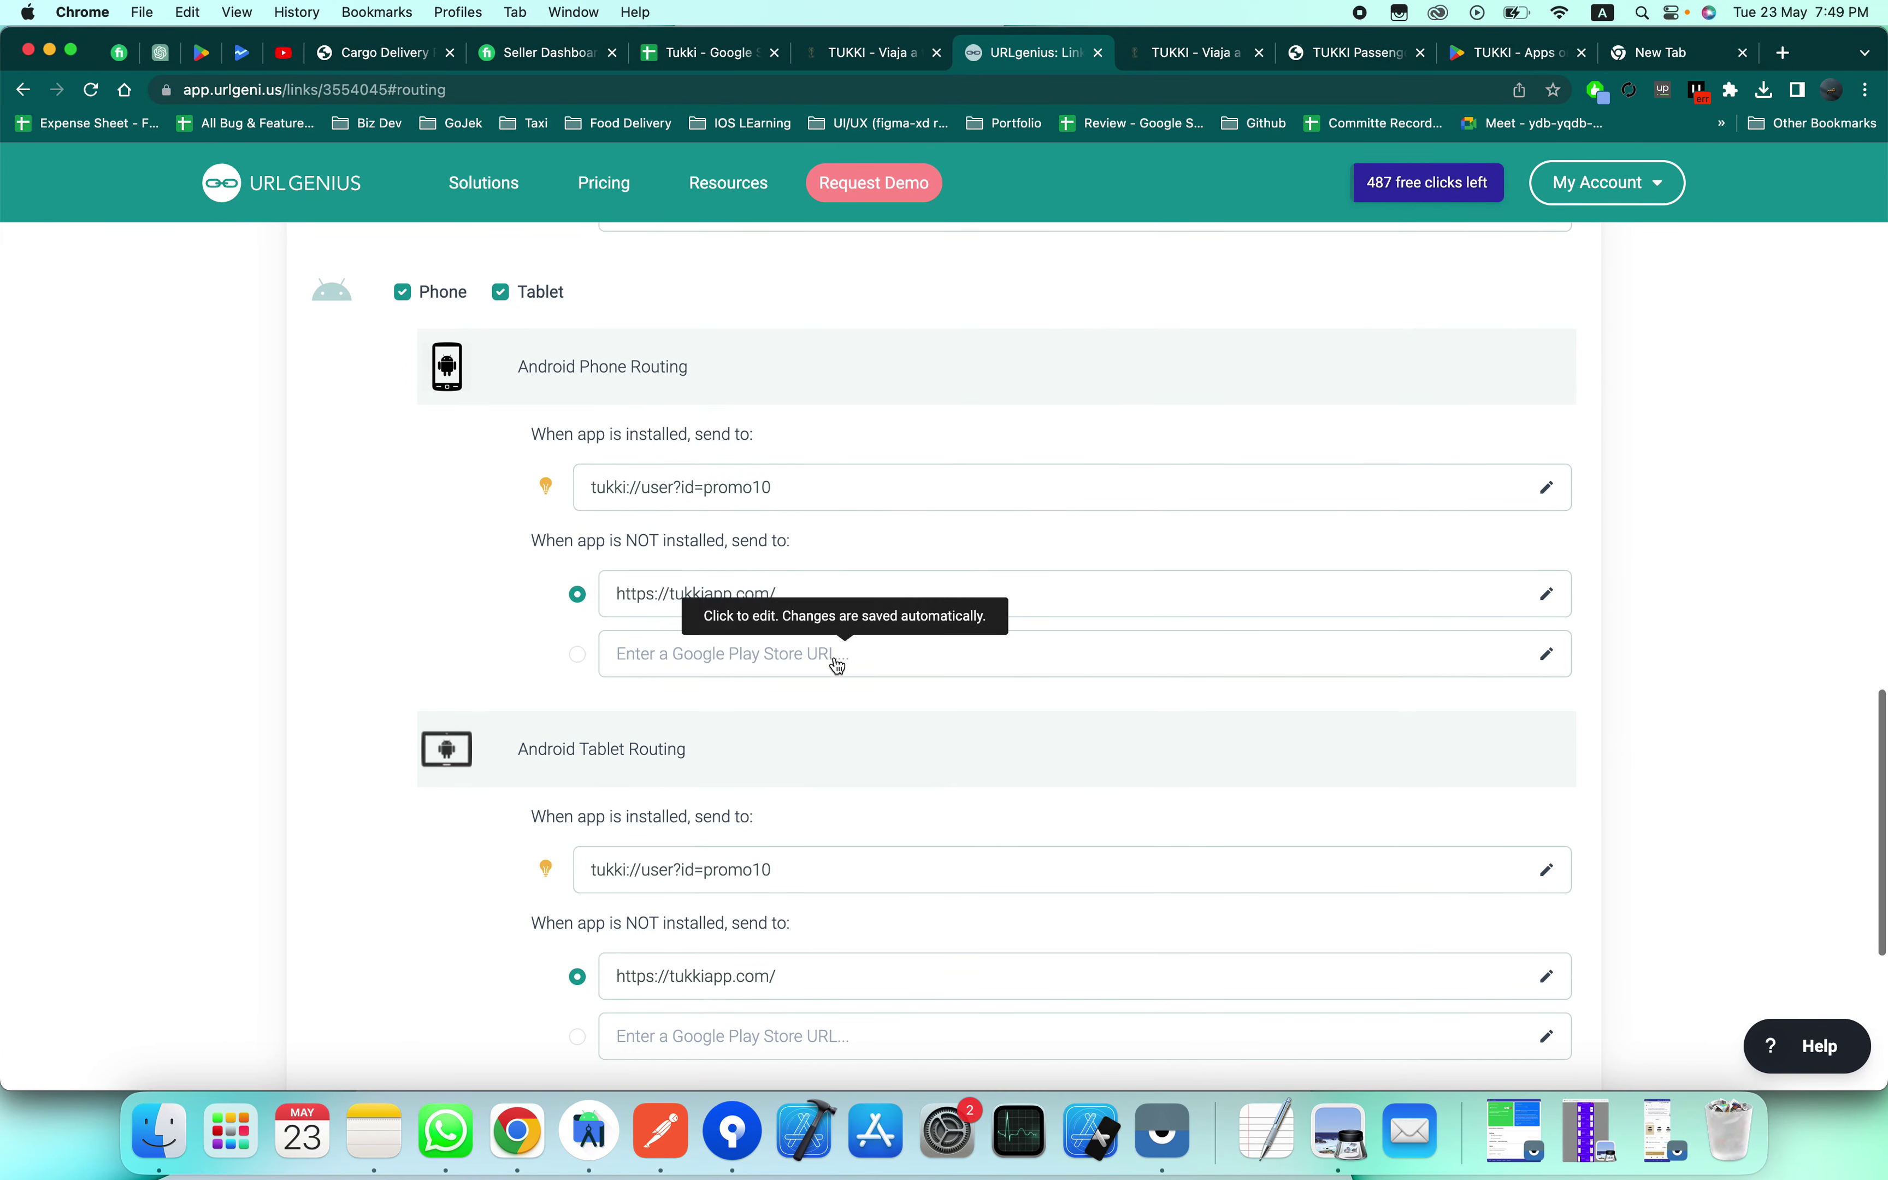
click(851, 593)
key(super+v)
scroll(858, 597, down, 2)
scroll(859, 597, down, 4)
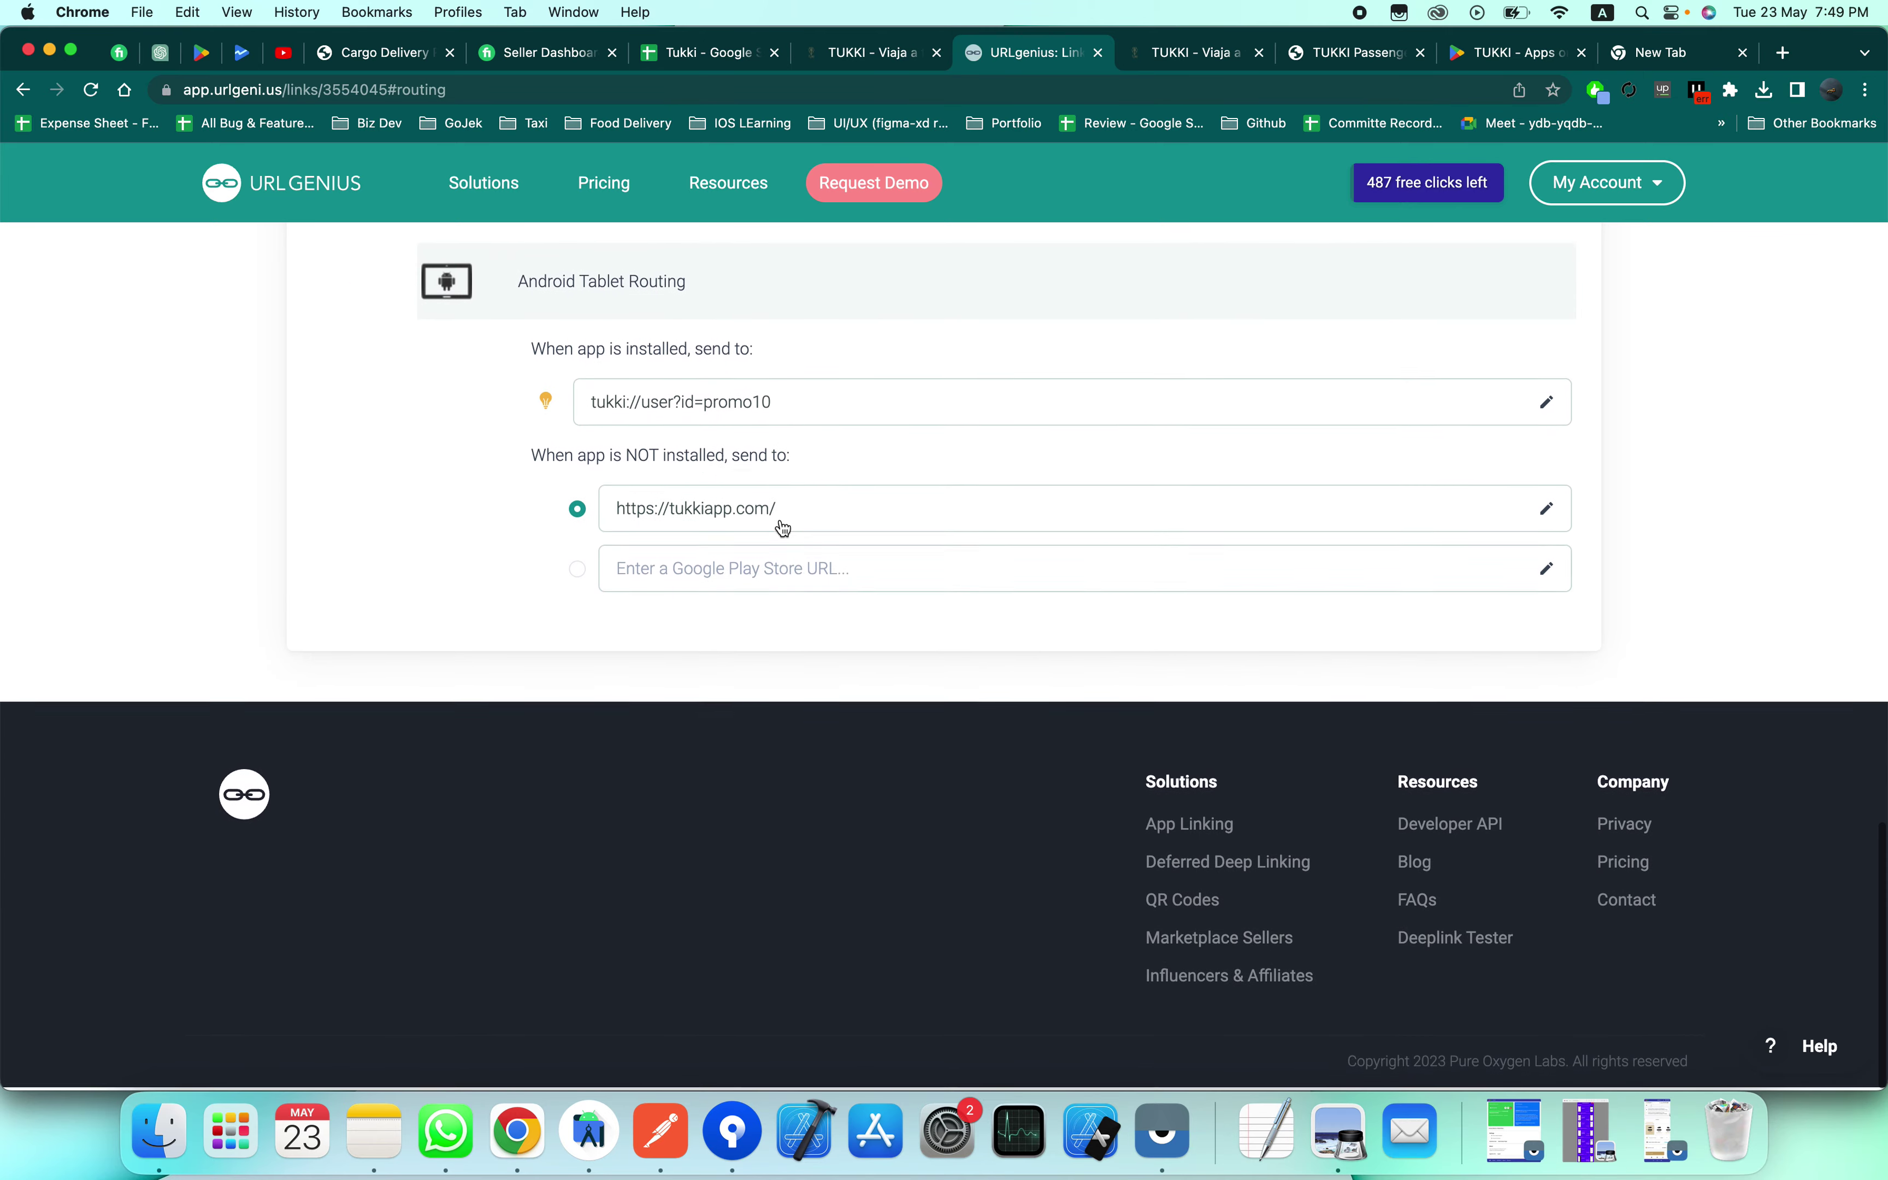
click(812, 511)
key(super+v)
scroll(813, 513, up, 20)
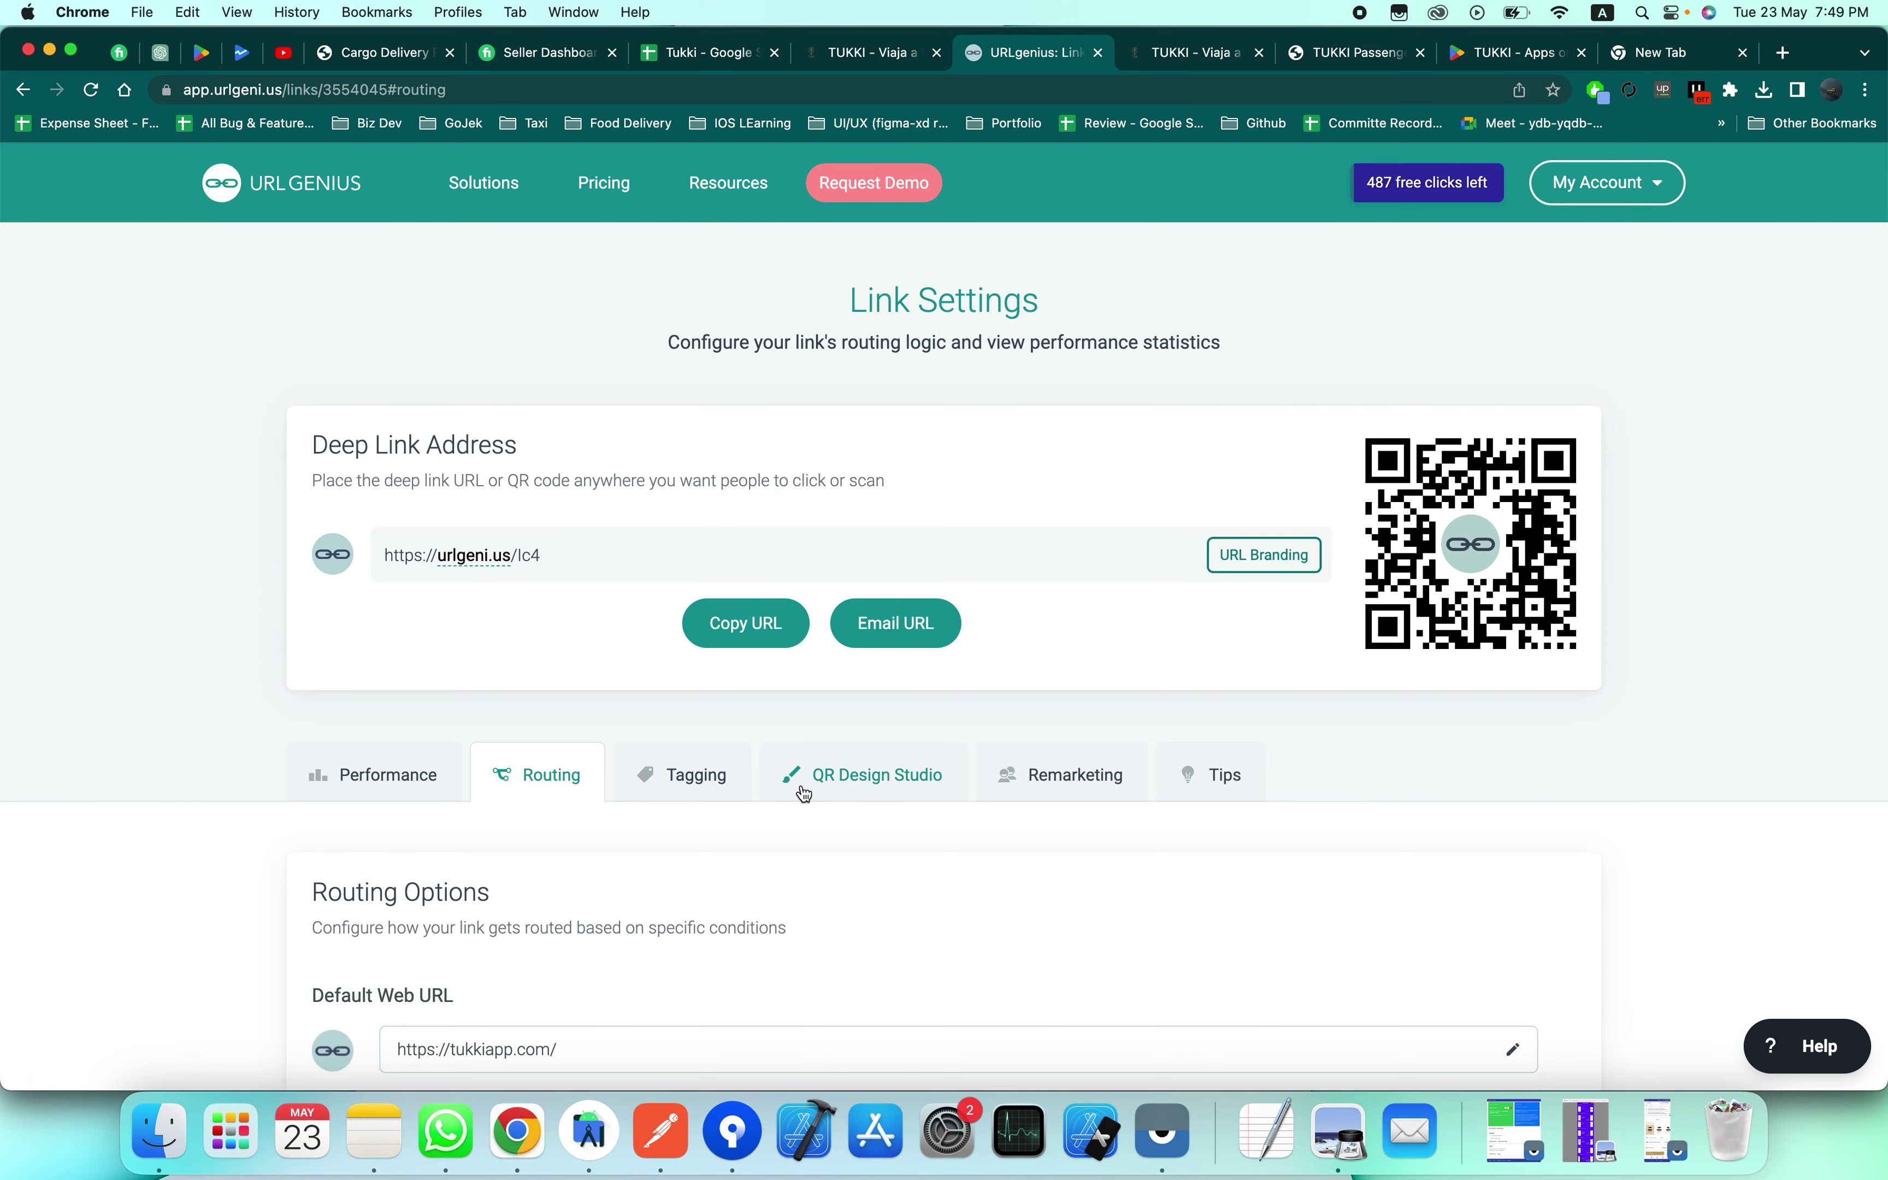
Step: Set the QR code's logo size to Large in the QR design settings
click(839, 796)
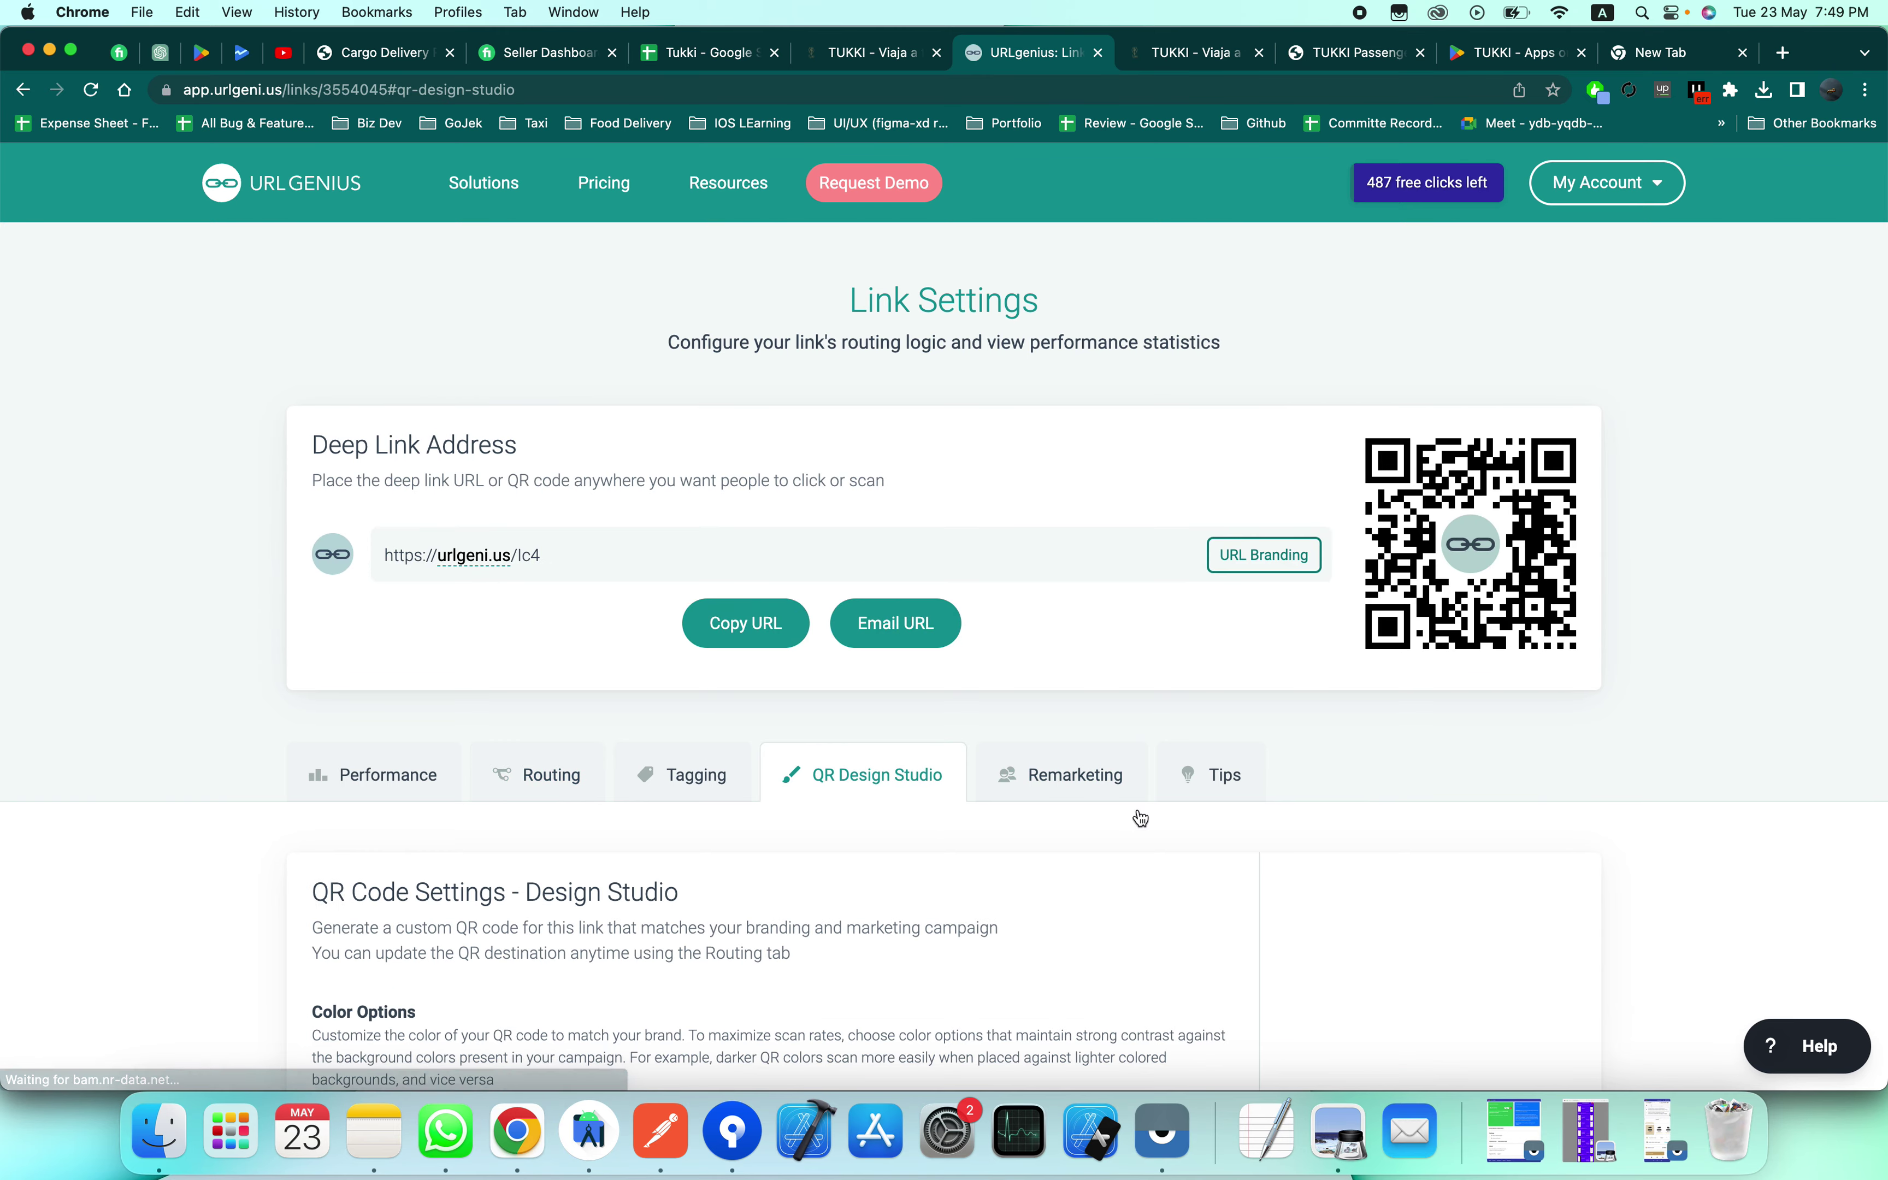
scroll(1201, 898, down, 15)
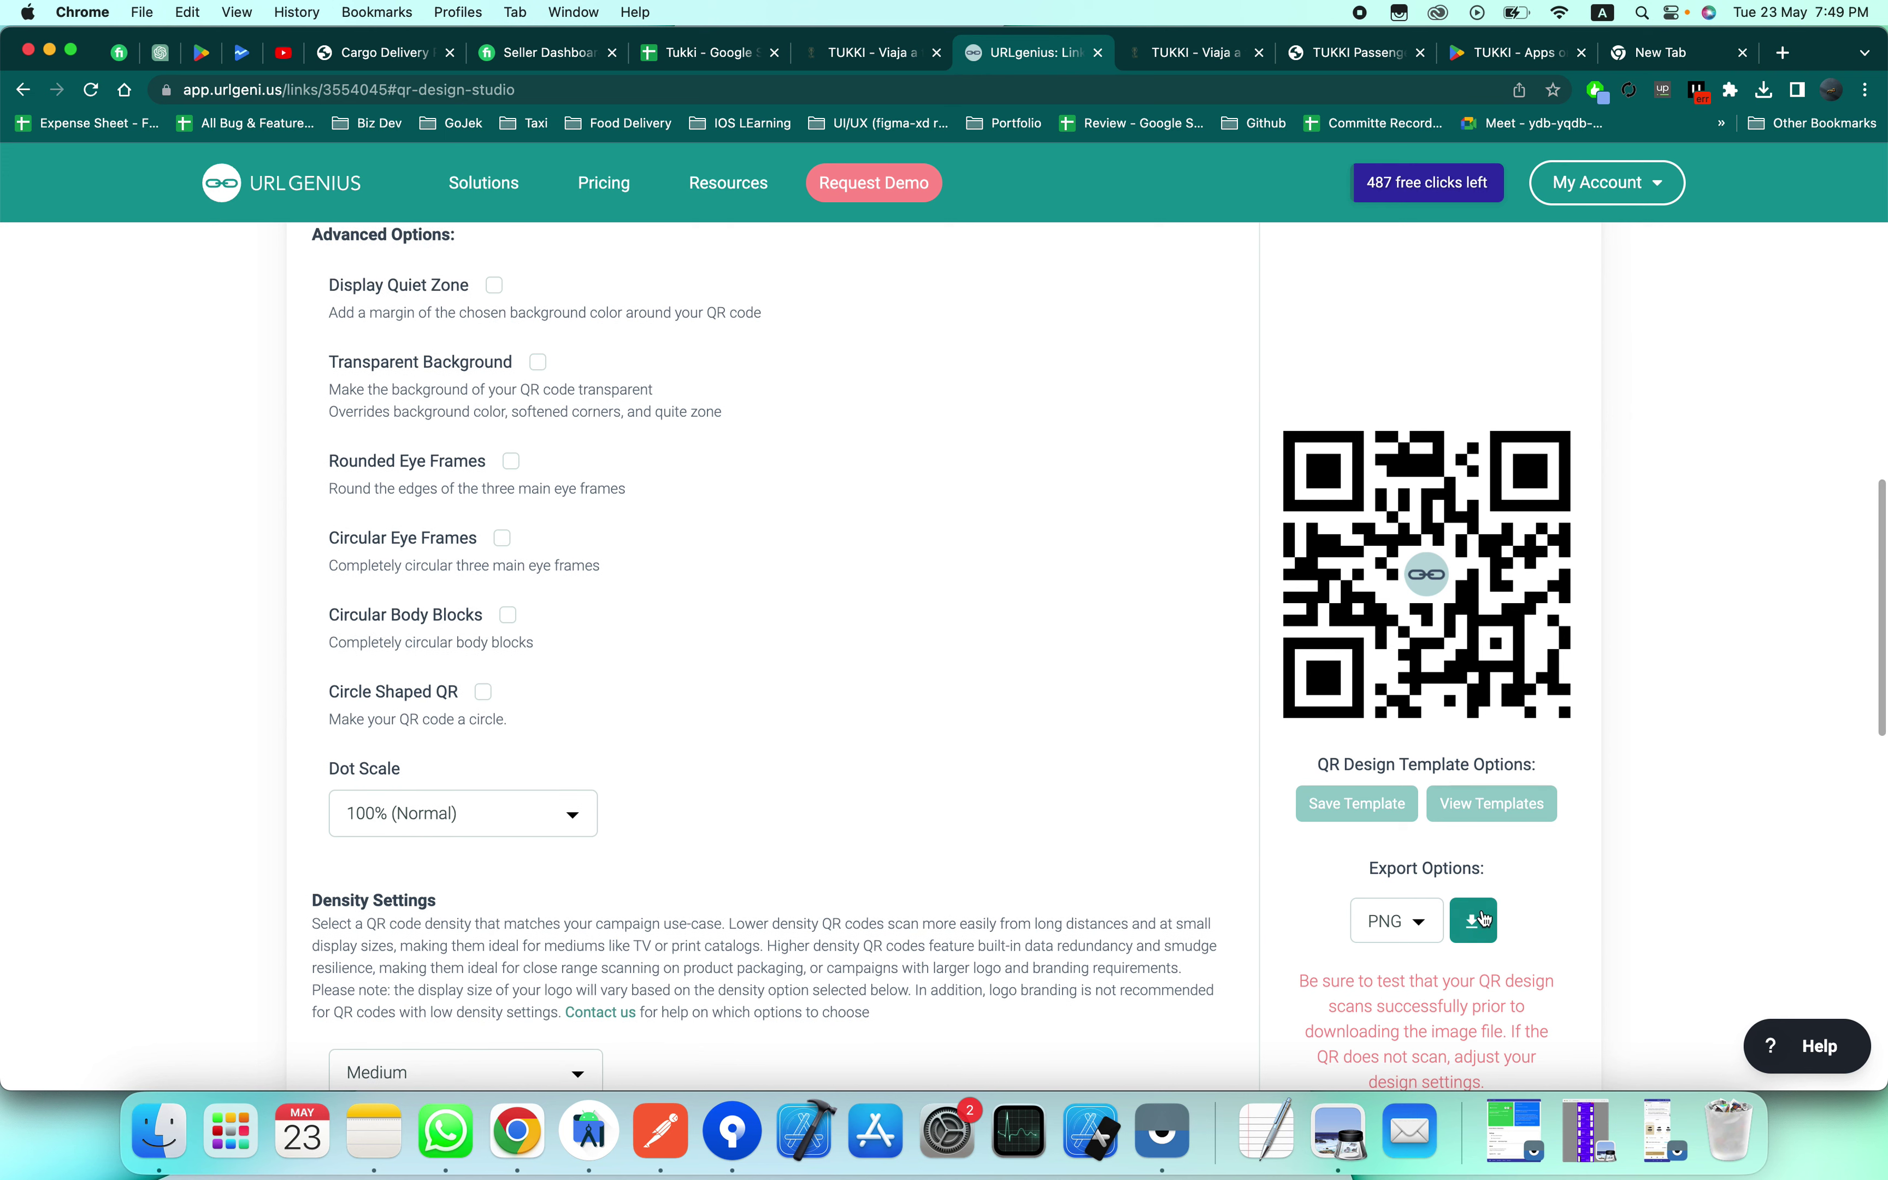
scroll(920, 812, down, 5)
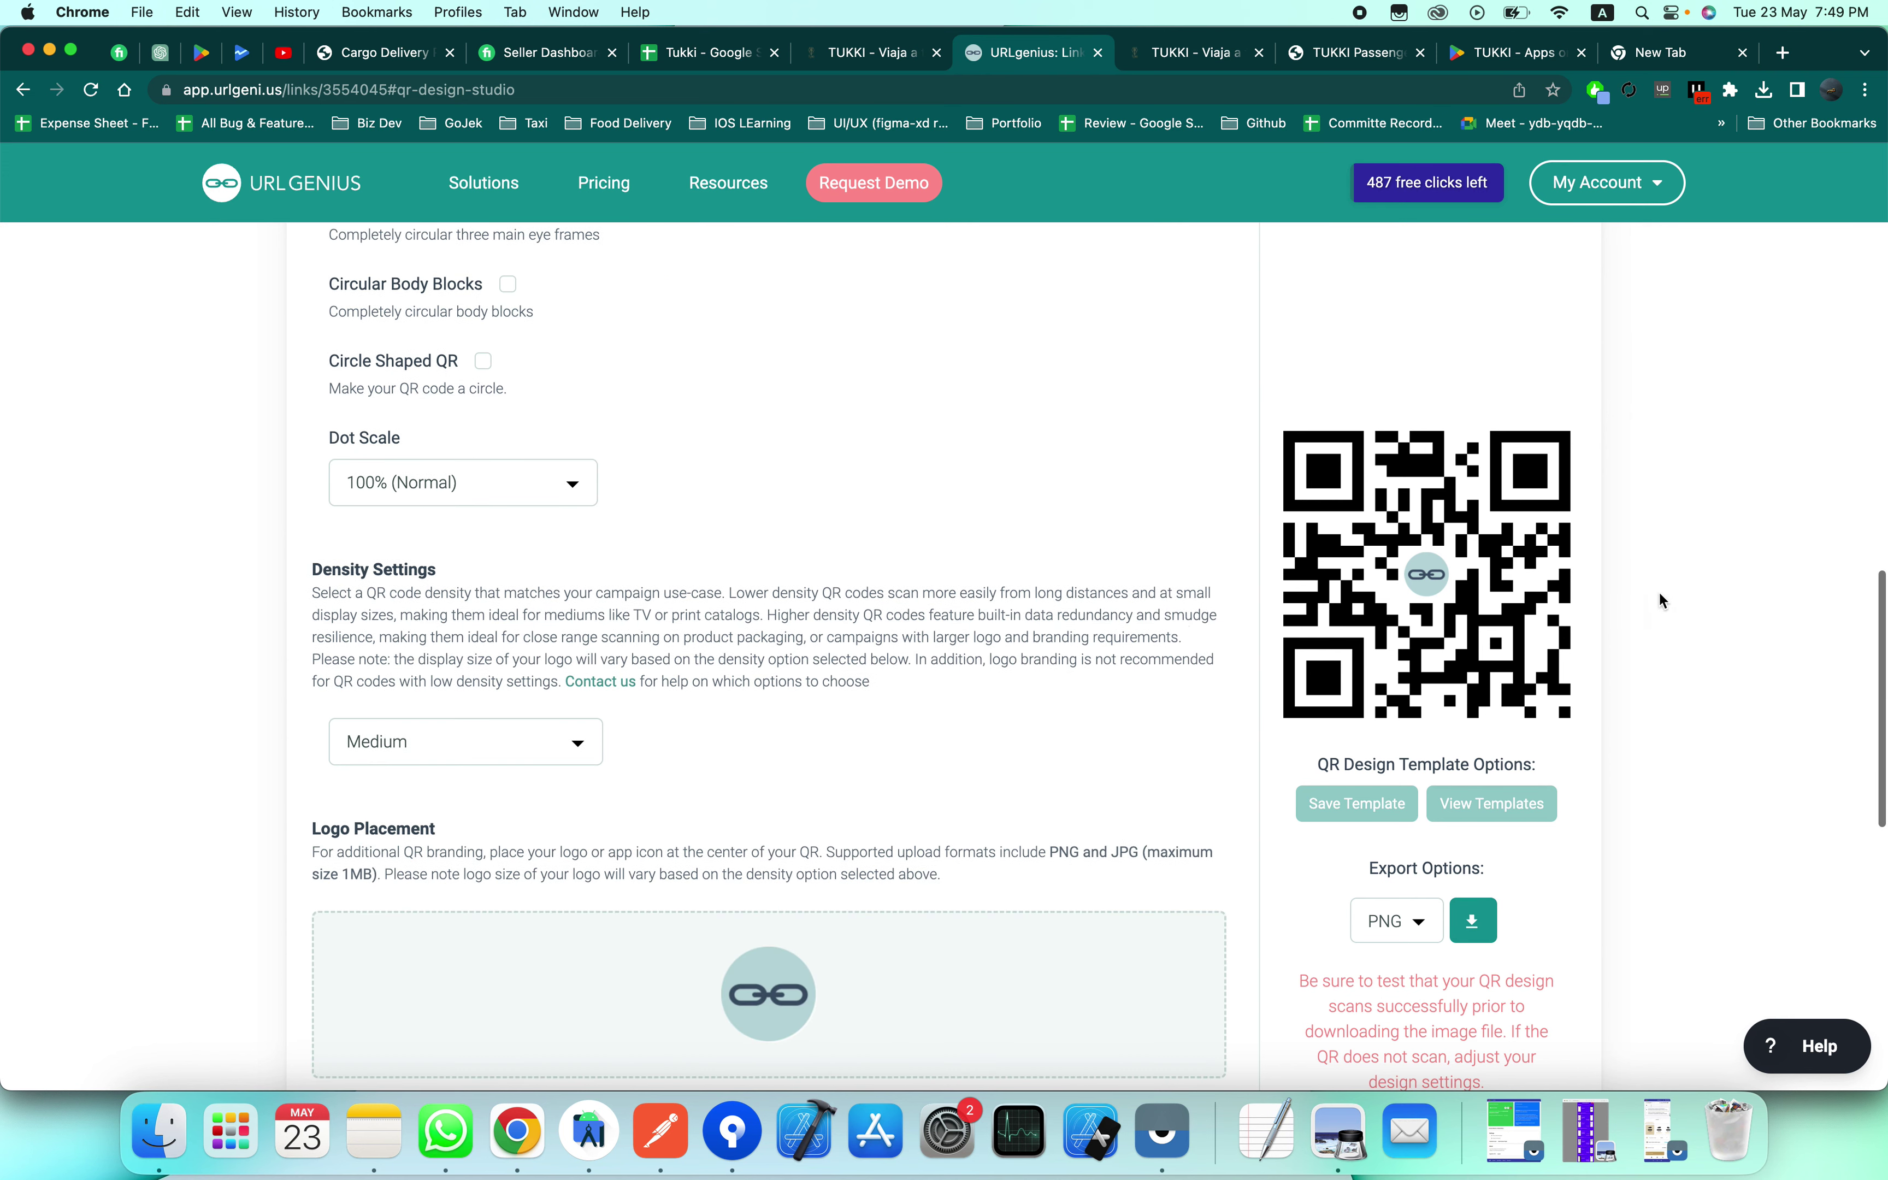
scroll(1192, 775, down, 8)
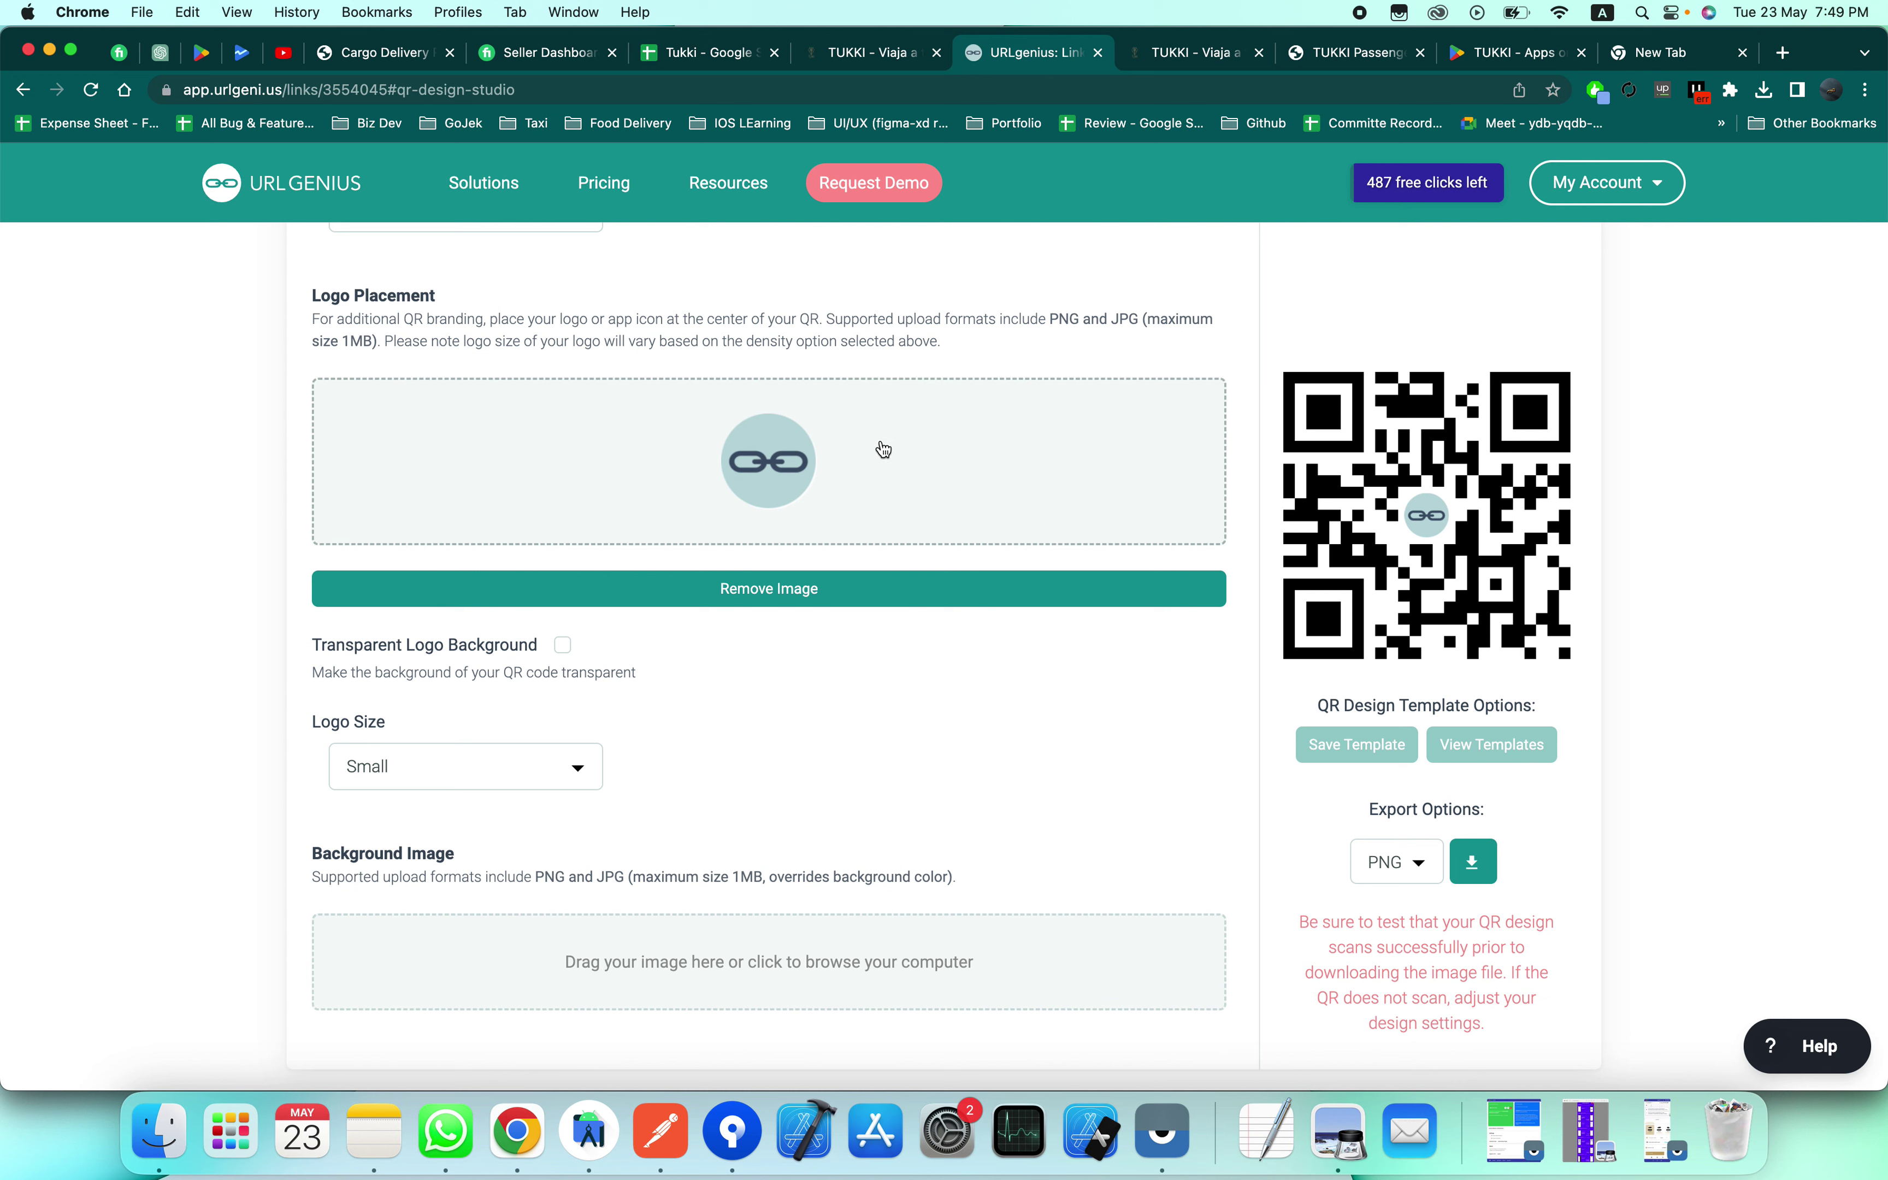
click(537, 769)
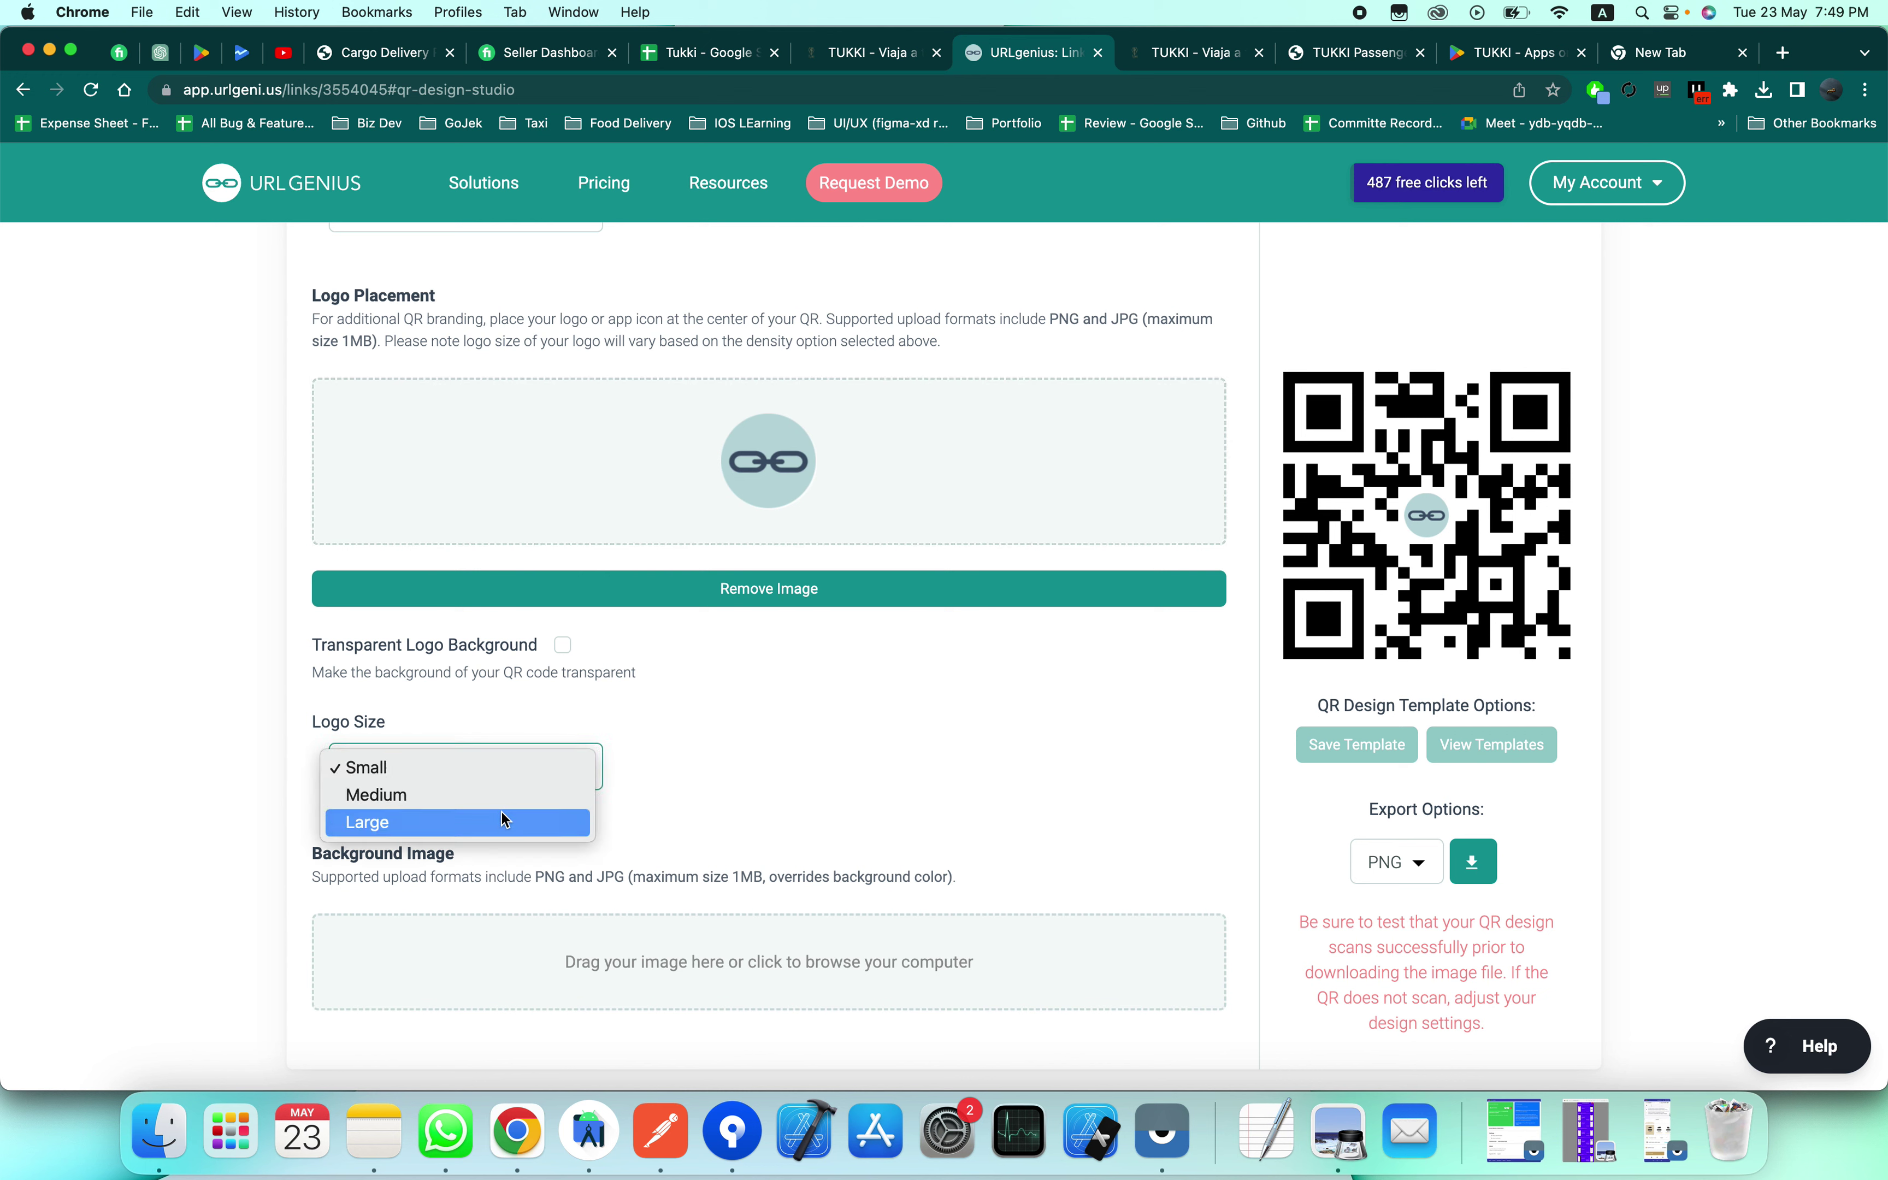
click(502, 800)
click(511, 761)
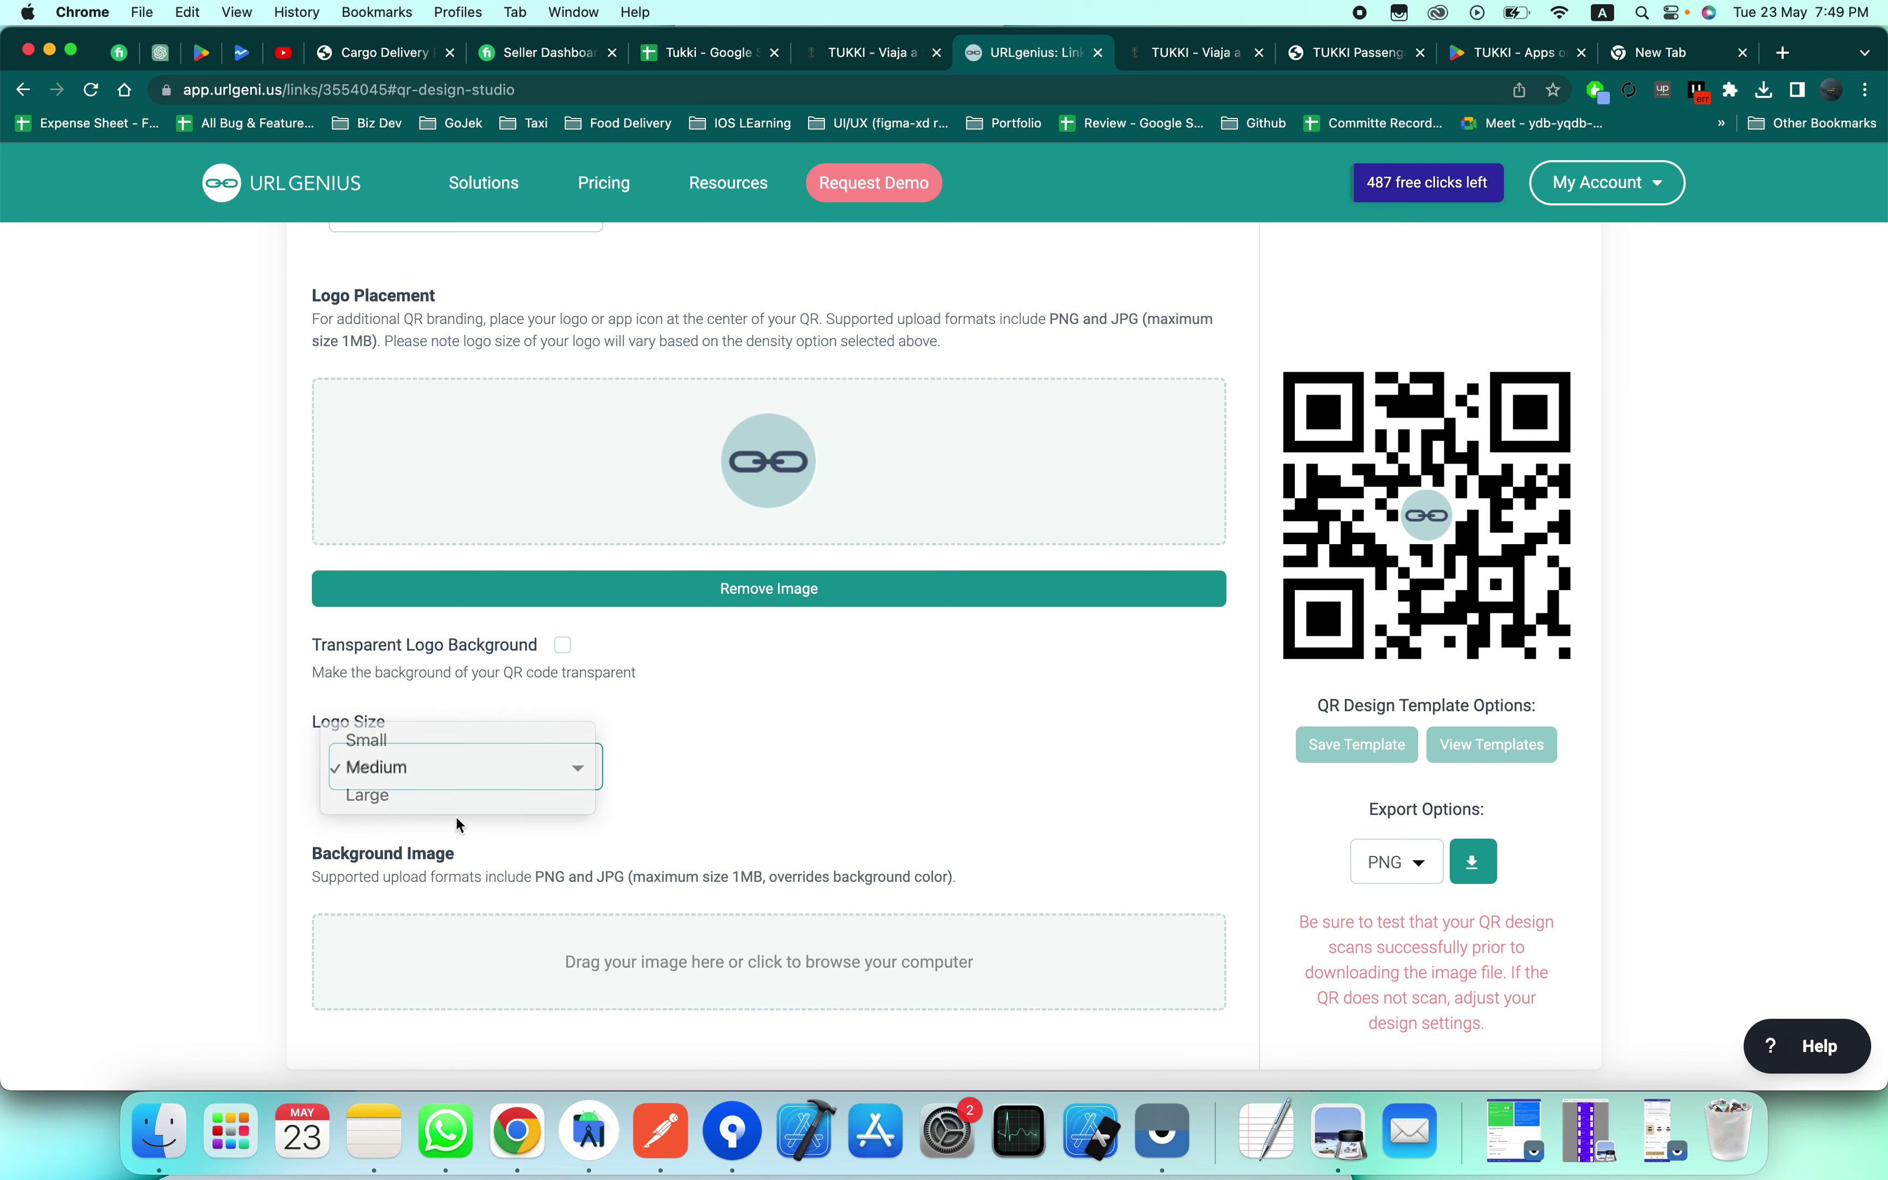
click(466, 776)
click(466, 781)
click(437, 790)
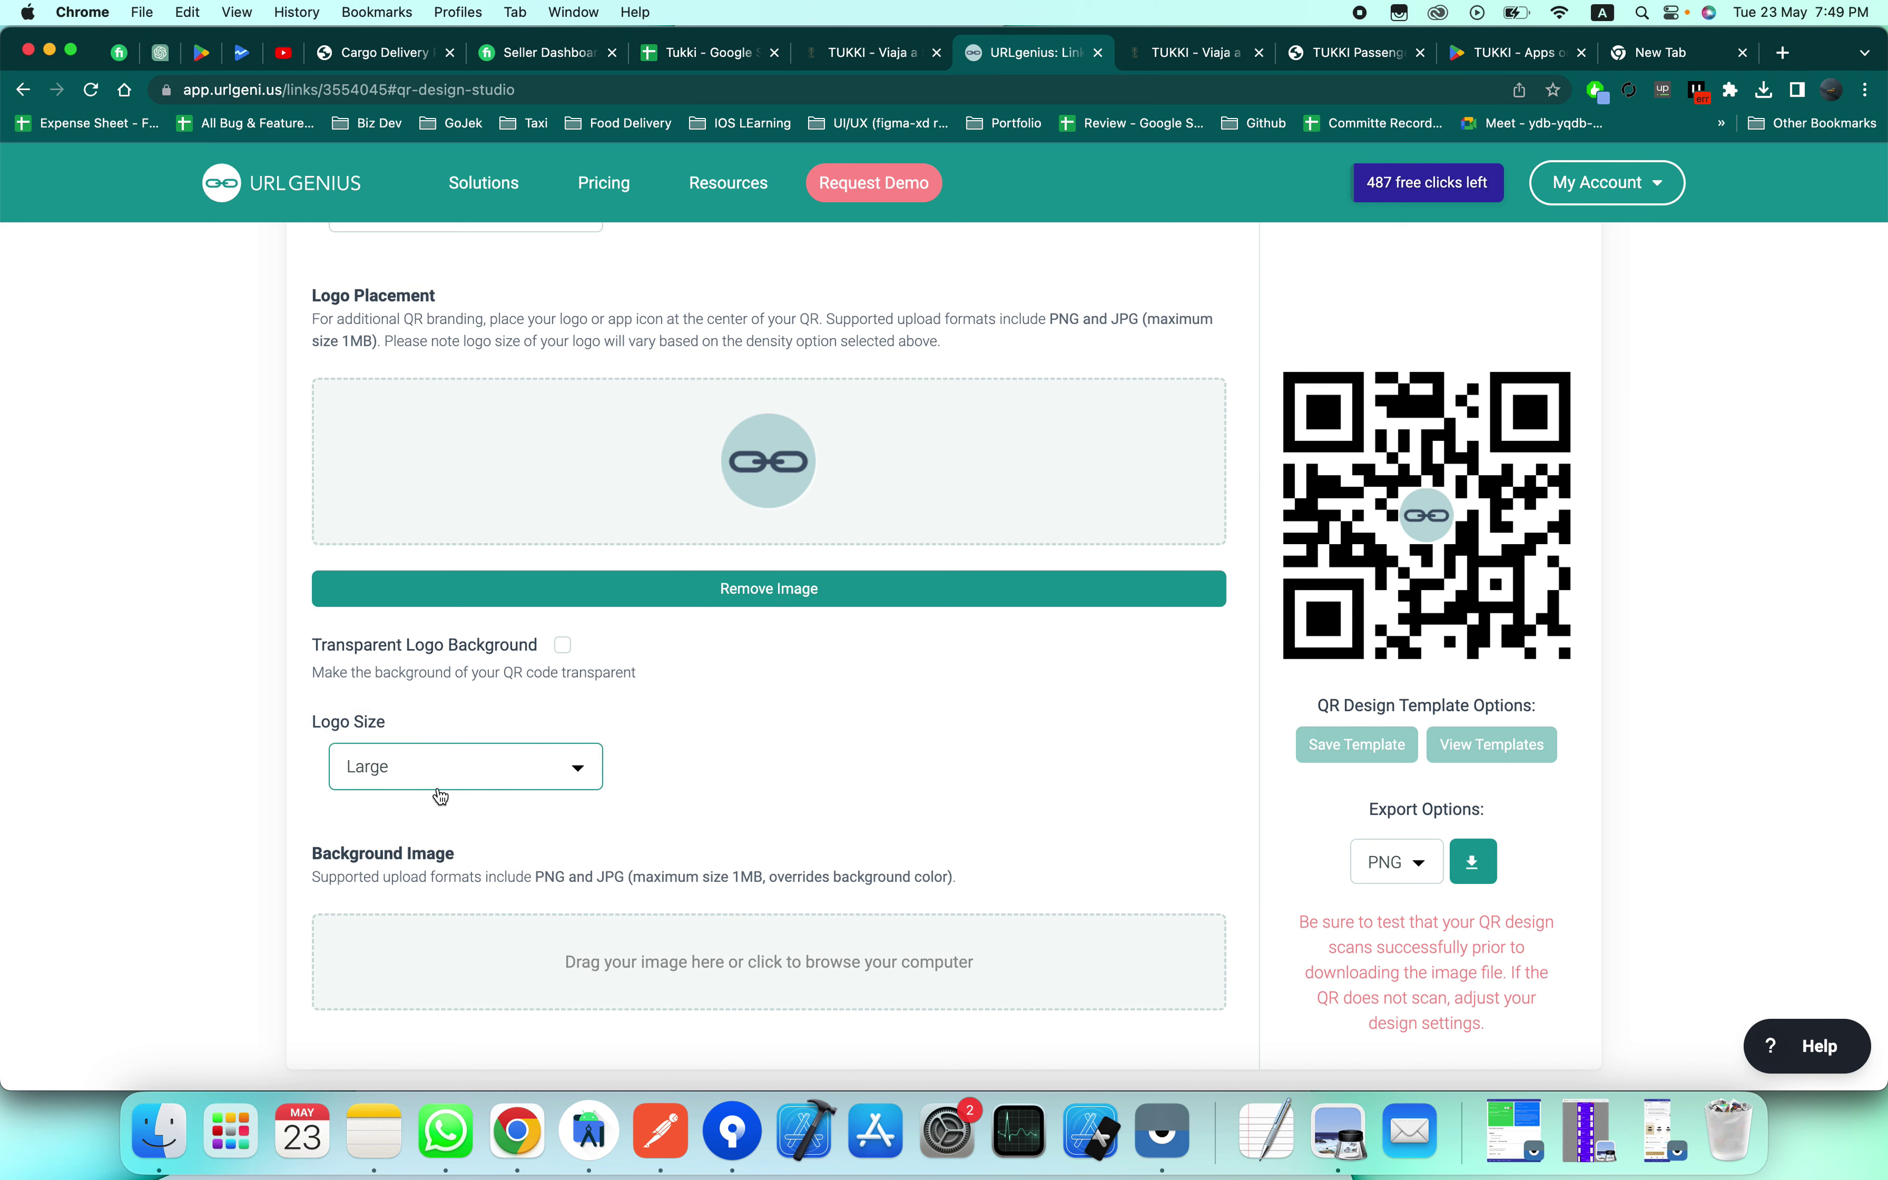
scroll(722, 778, down, 1)
scroll(724, 786, down, 3)
scroll(1089, 764, up, 7)
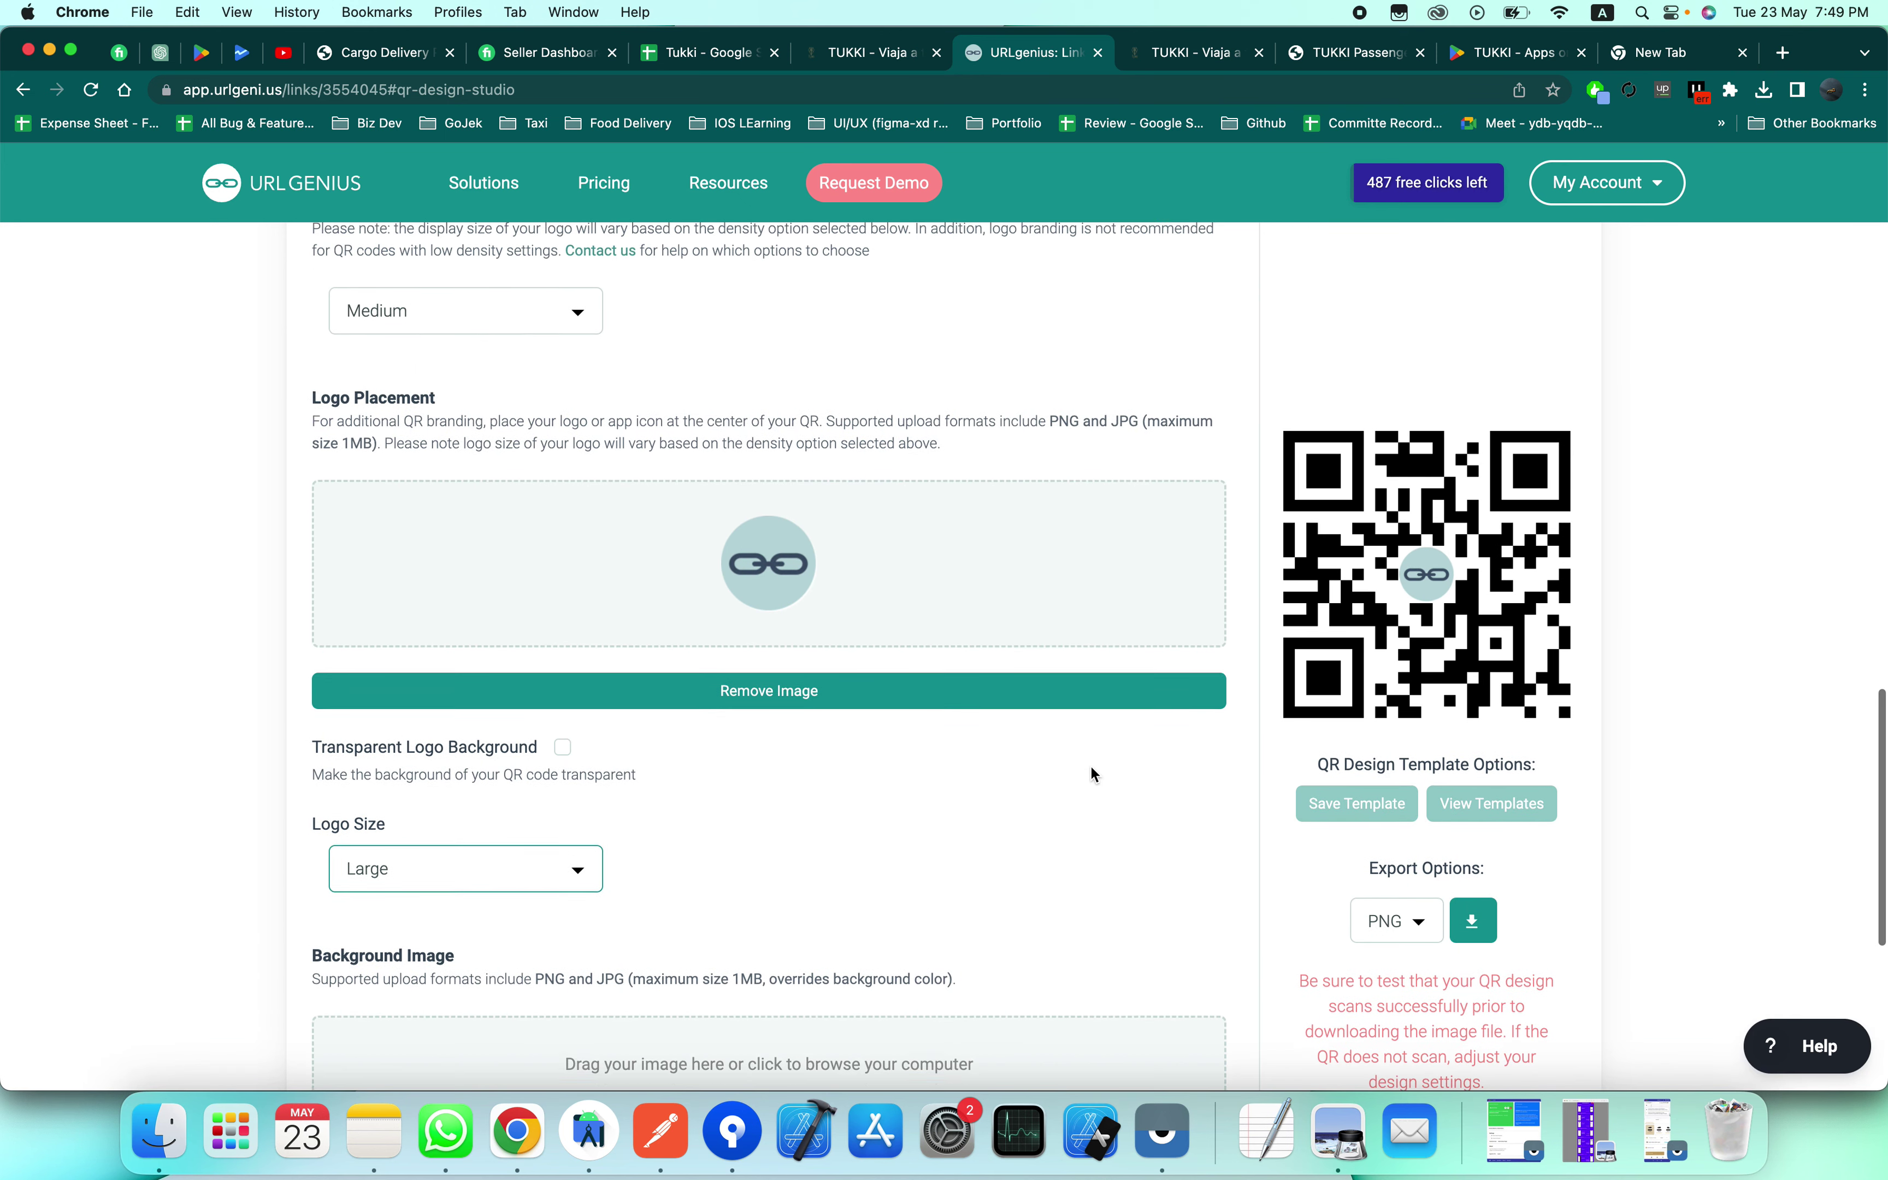
Step: Download the QR code as qr-lc4-medium.png and close the image preview
click(1472, 921)
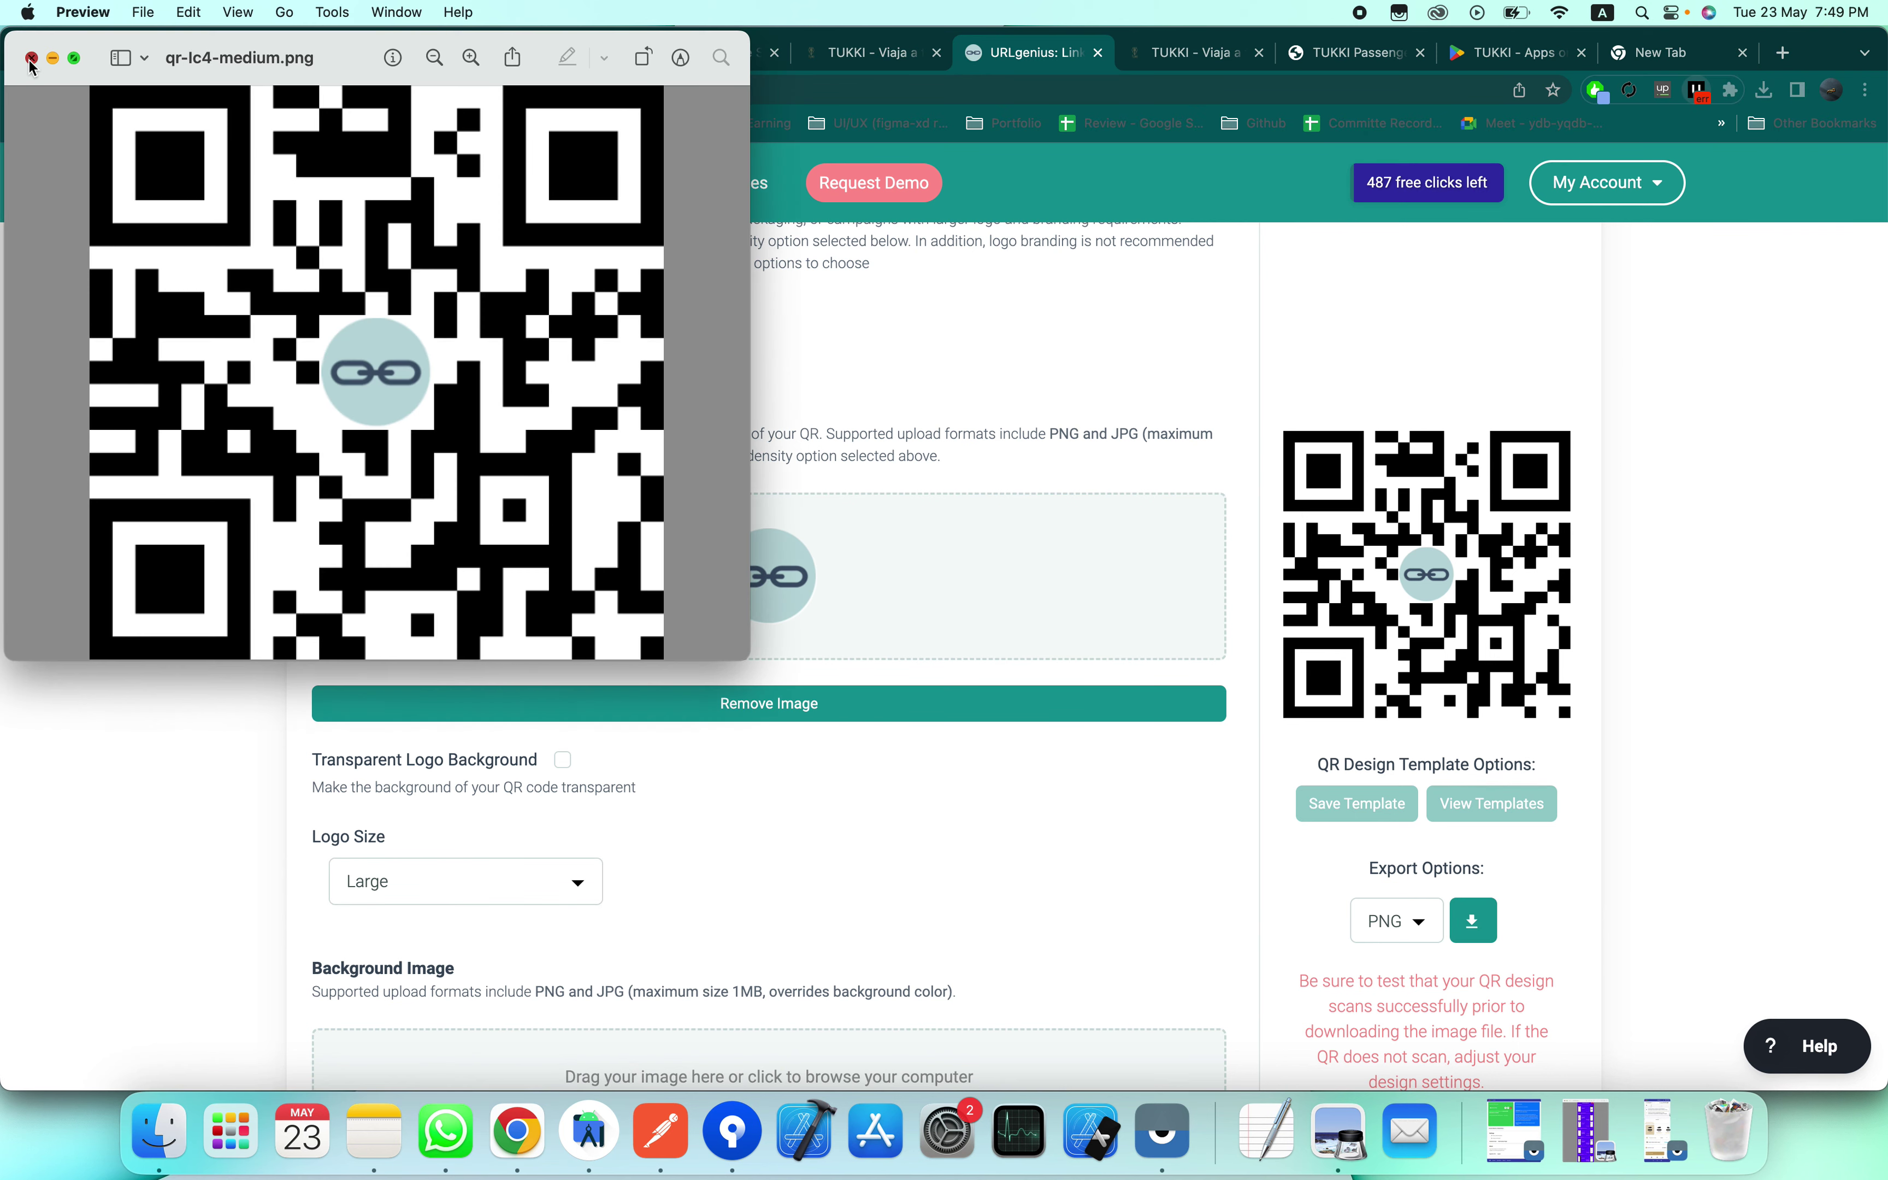
click(31, 59)
scroll(843, 598, up, 4)
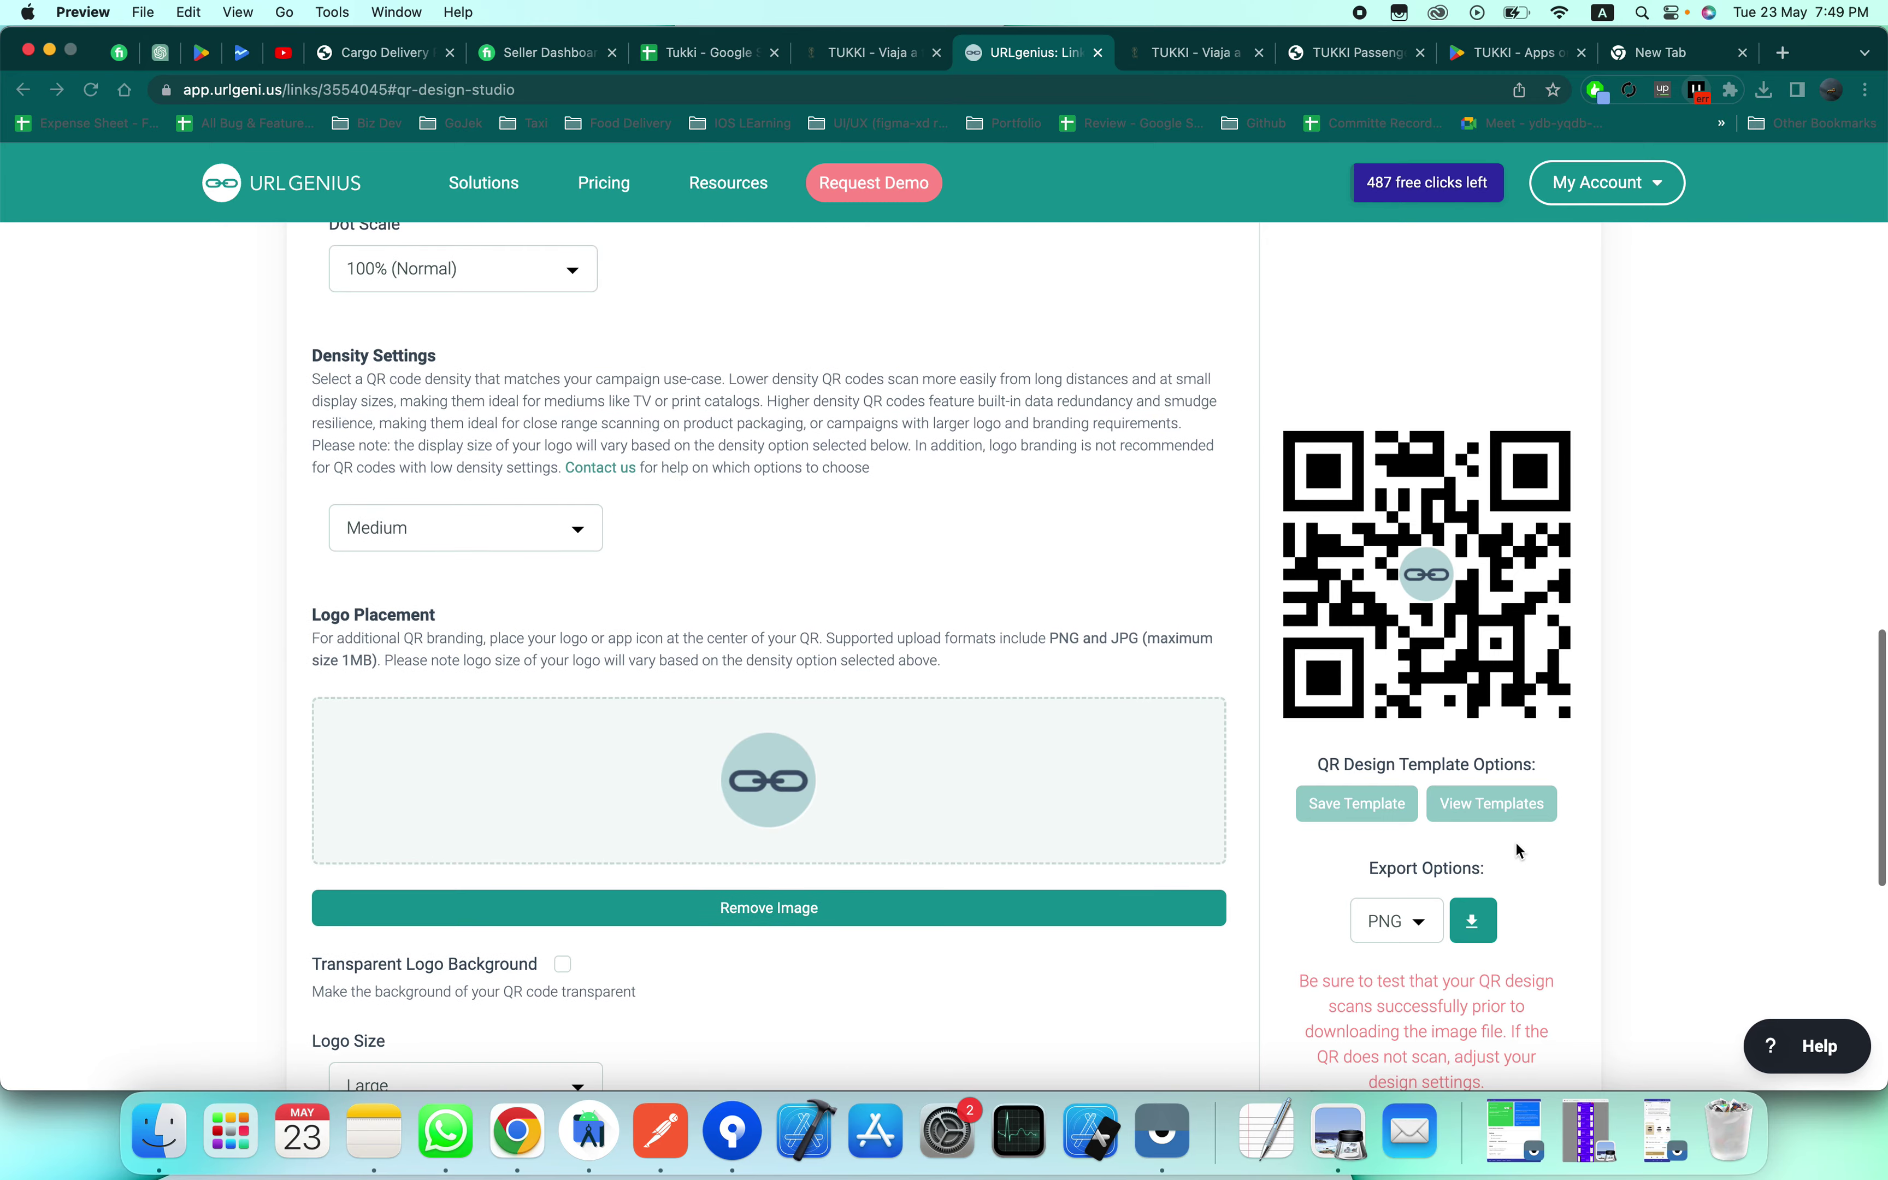
click(1665, 1136)
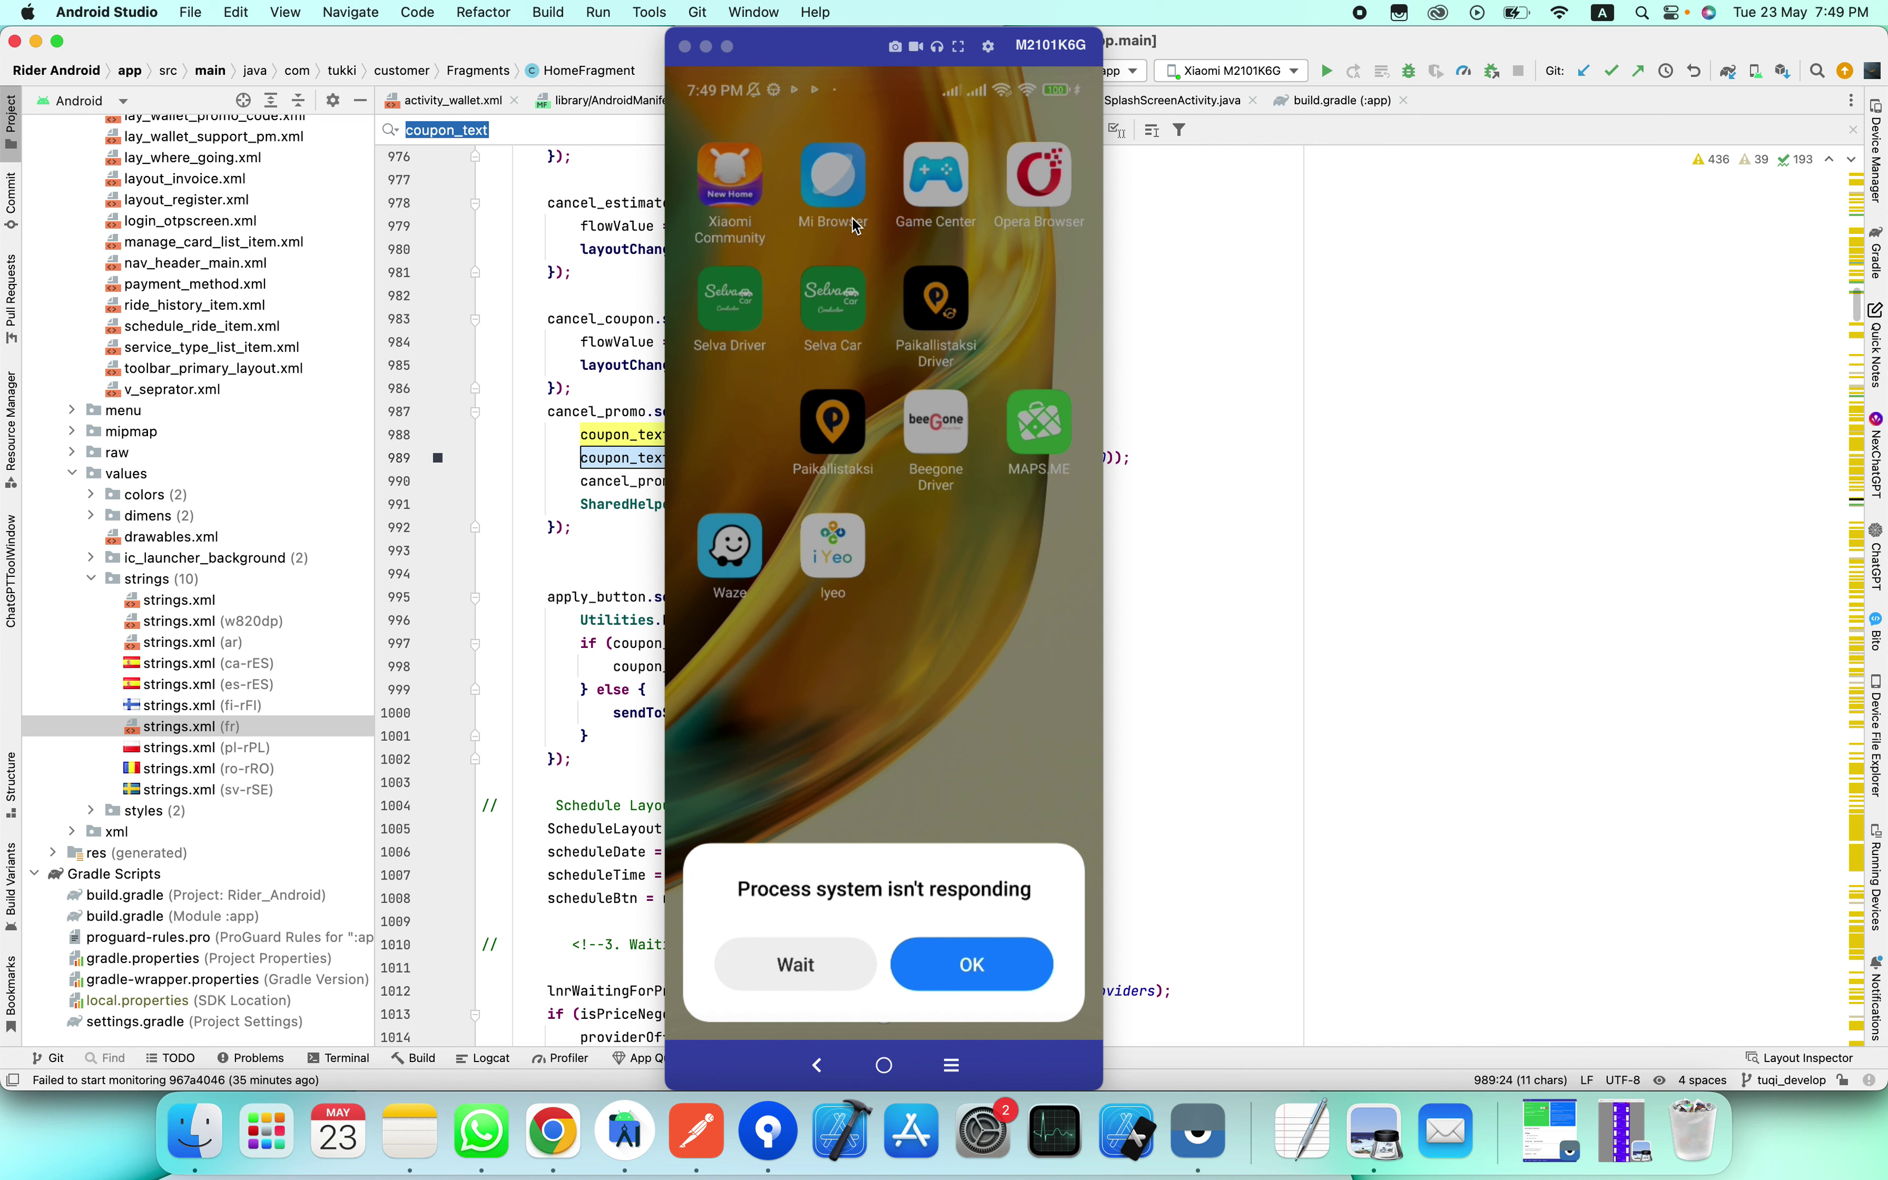
click(780, 968)
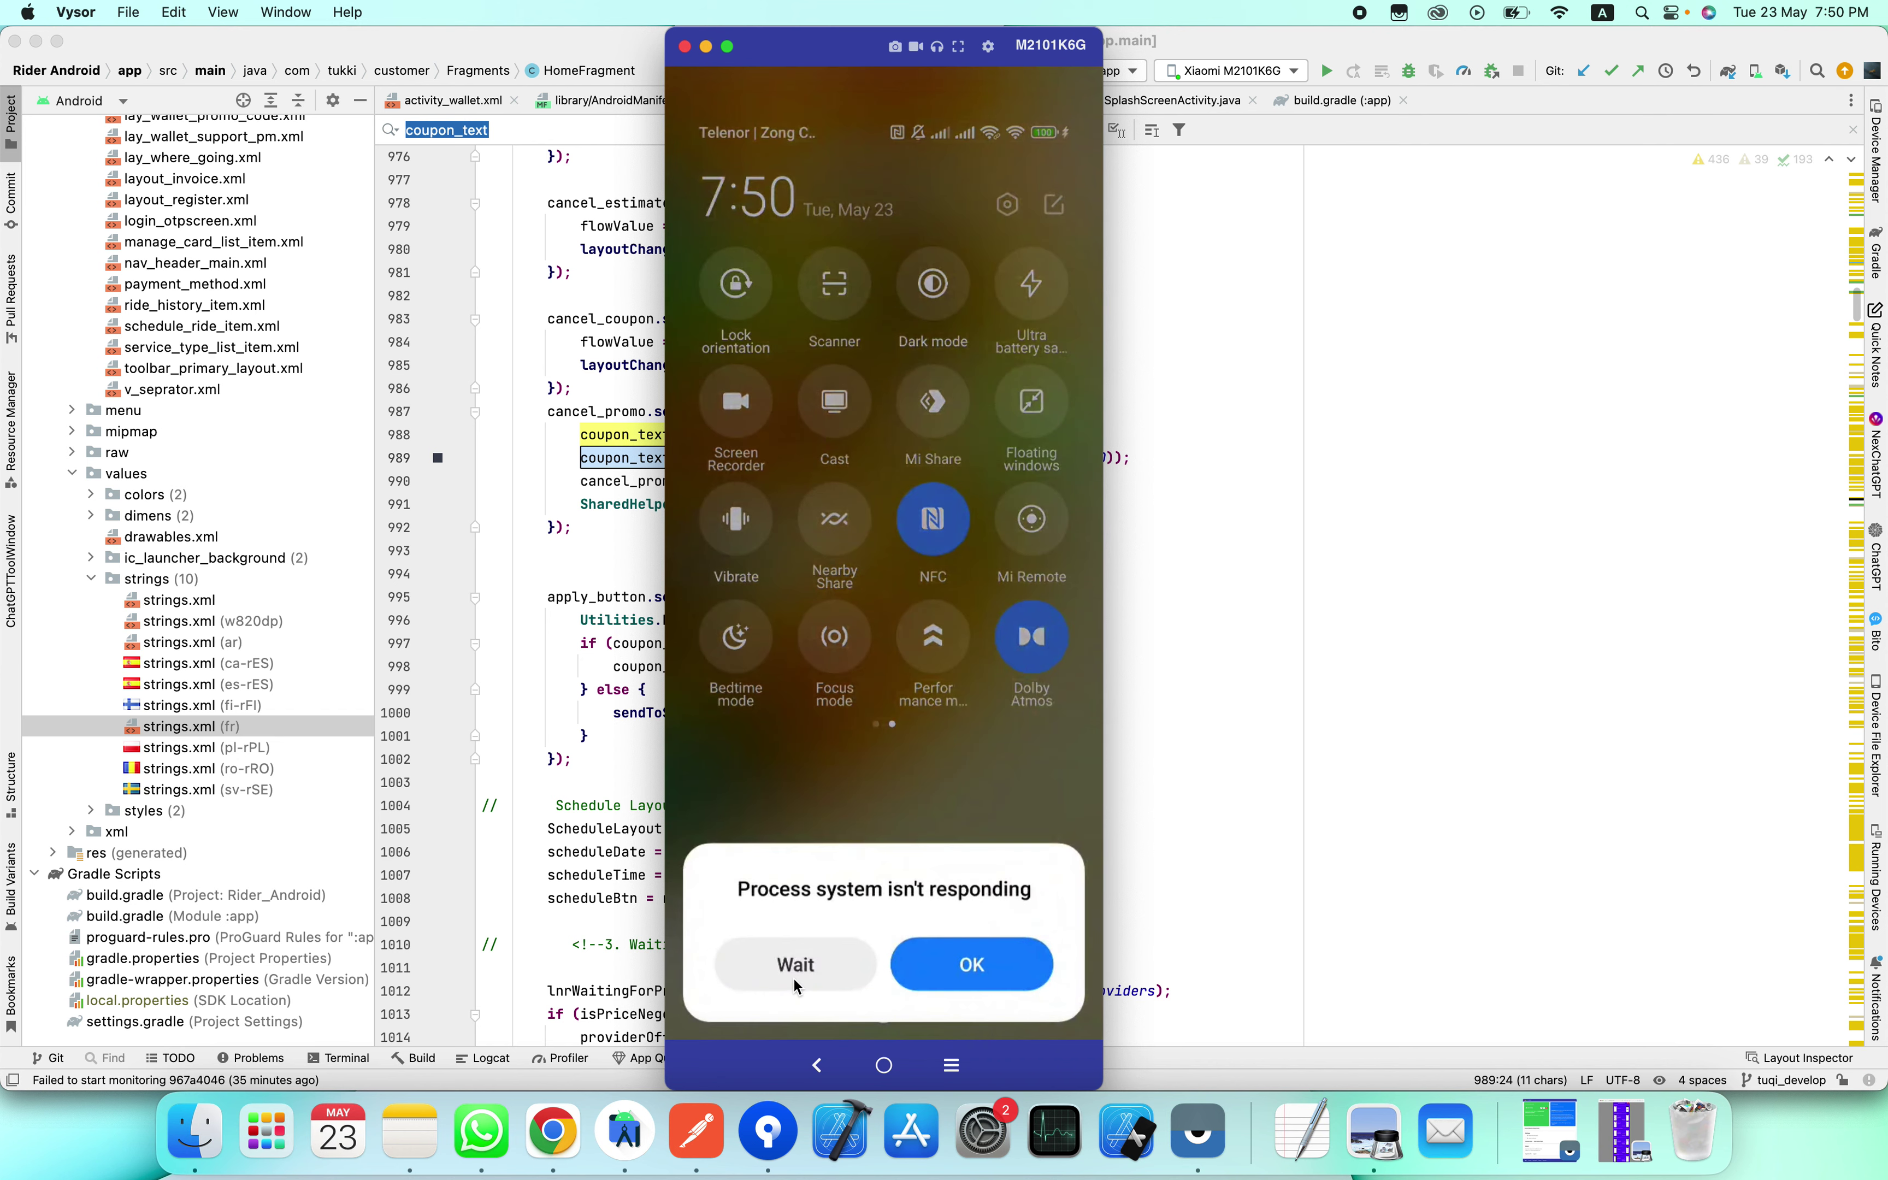
click(794, 981)
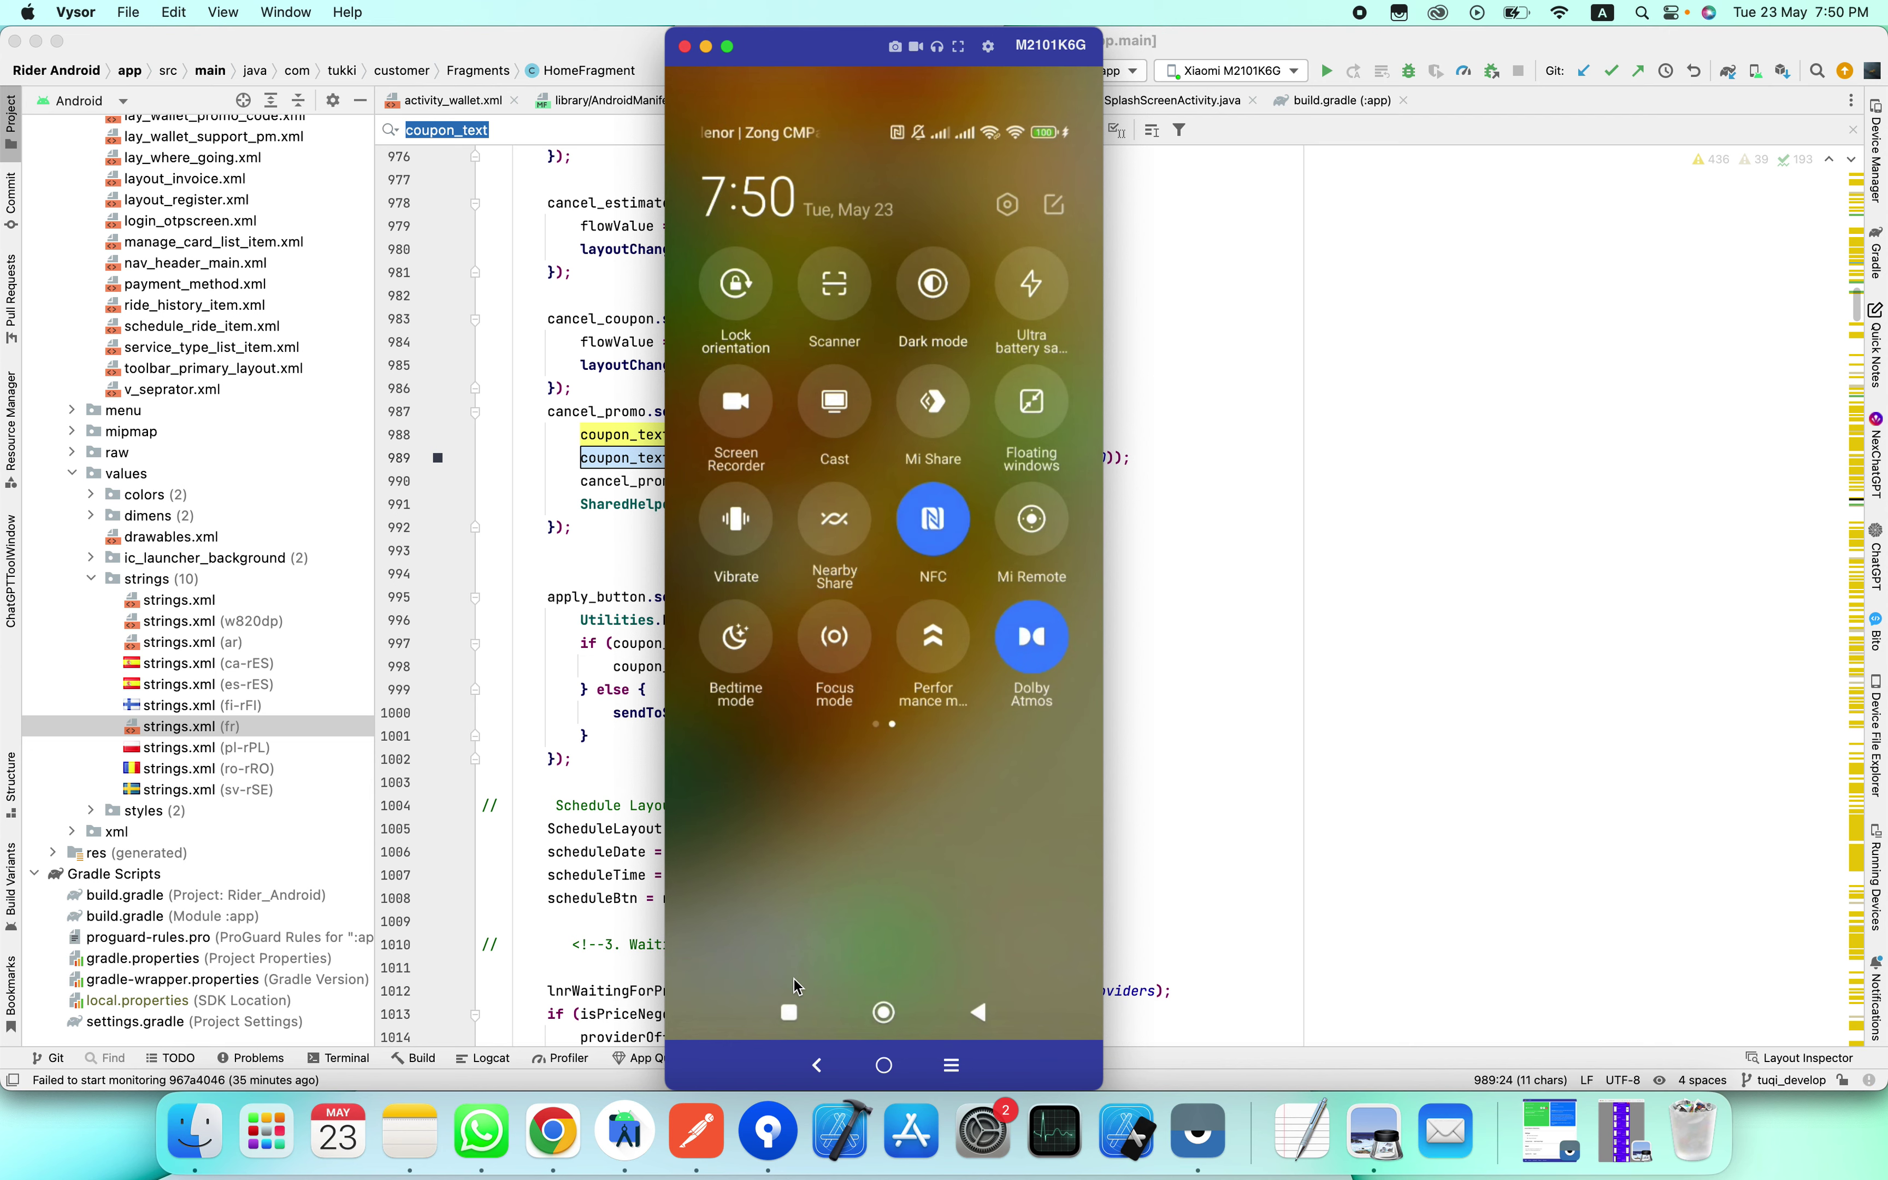
key(ctrl+Left)
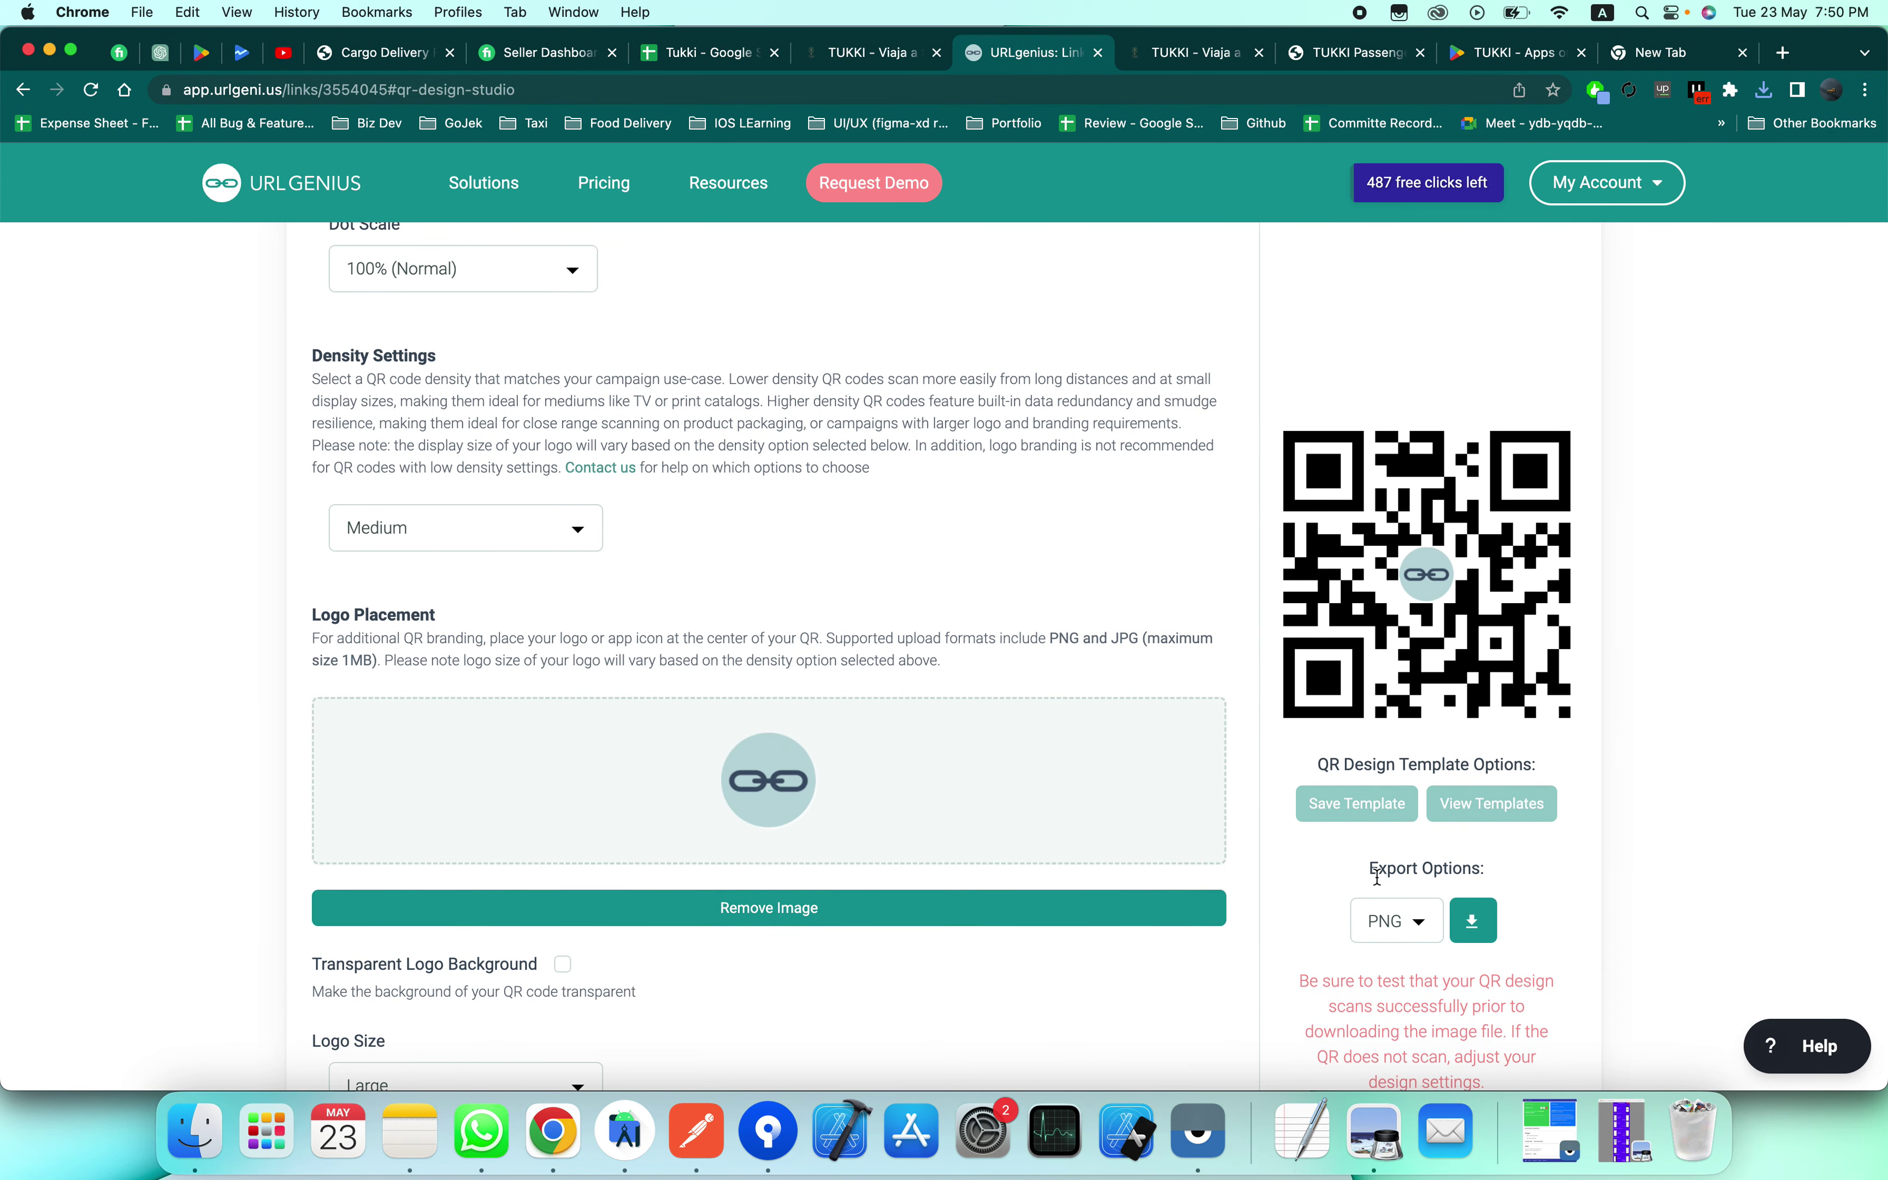
key(ctrl+Right)
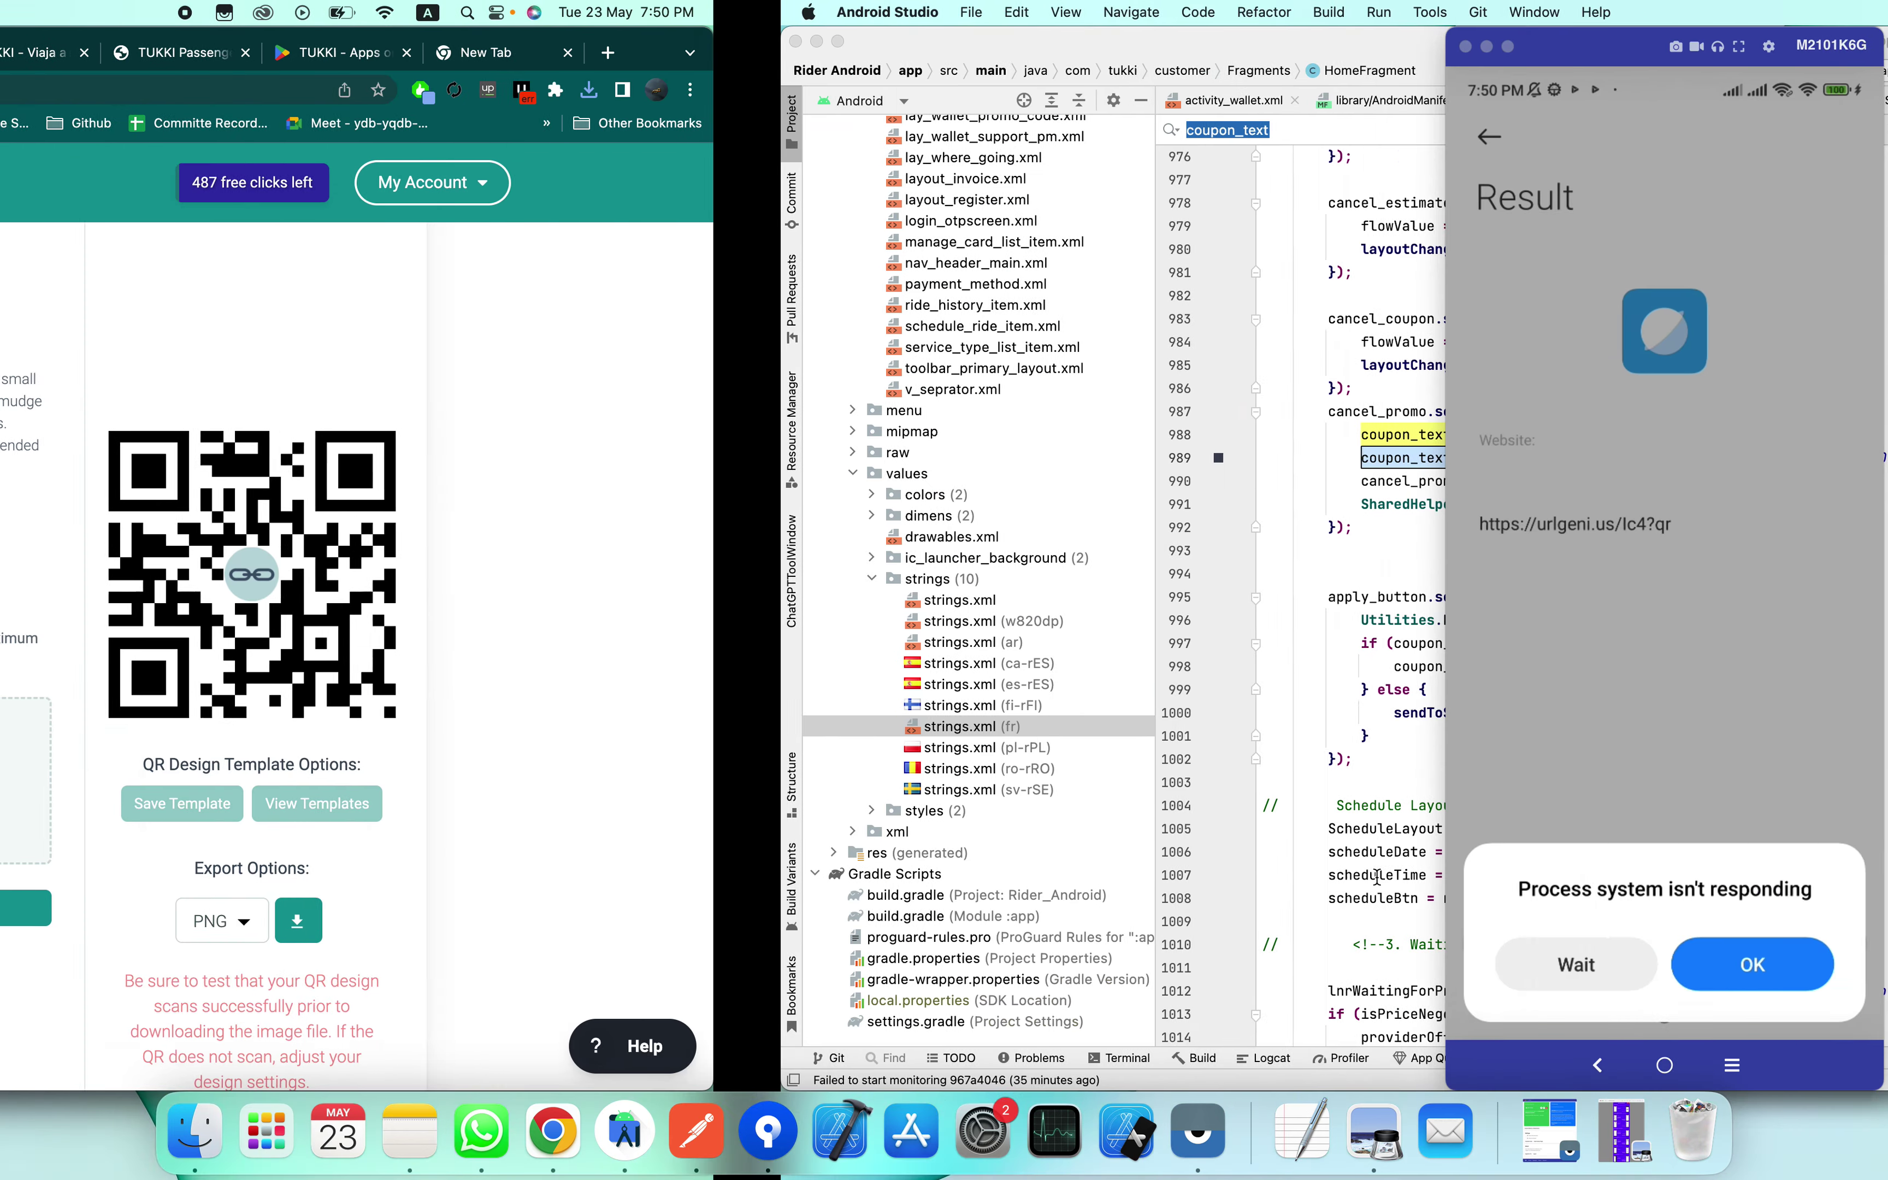